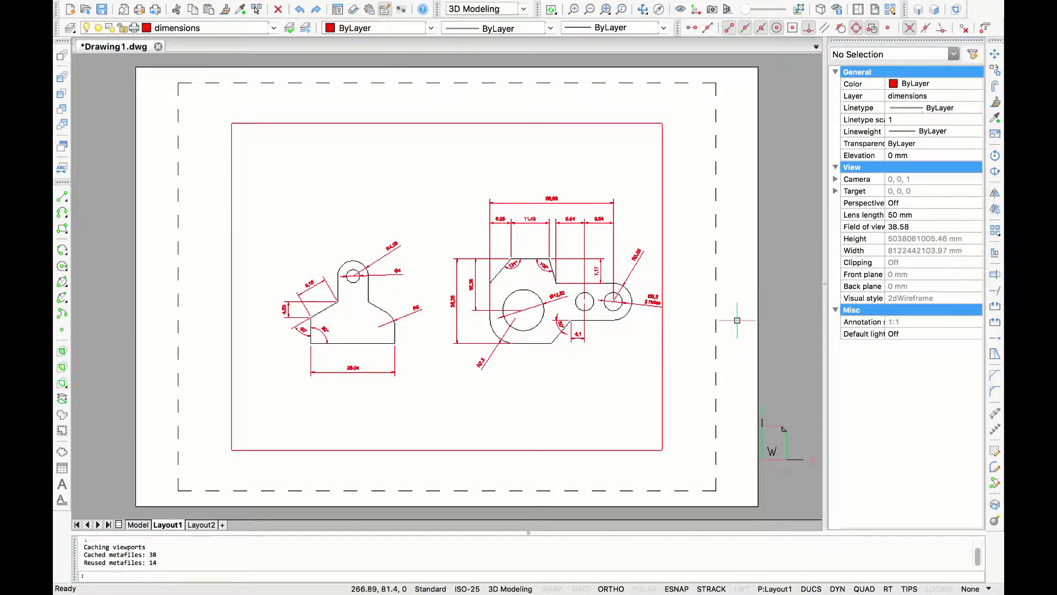
Examine the two dimensioned parts in model space, then the viewport and its properties on Layout1
{"action": "left_click", "coordinate": [138, 525]}
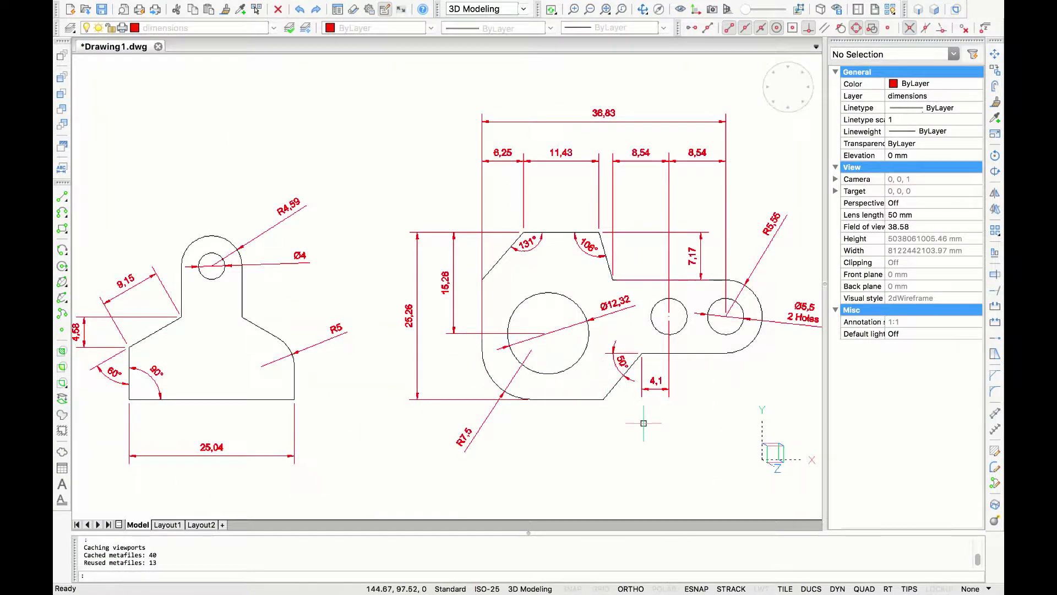
{"action": "scroll", "coordinate": [642, 427], "scroll_direction": "down", "scroll_amount": 2}
{"action": "scroll", "coordinate": [628, 413], "scroll_direction": "up", "scroll_amount": 2}
{"action": "middle_click_drag", "start_coordinate": [620, 402], "coordinate": [612, 397]}
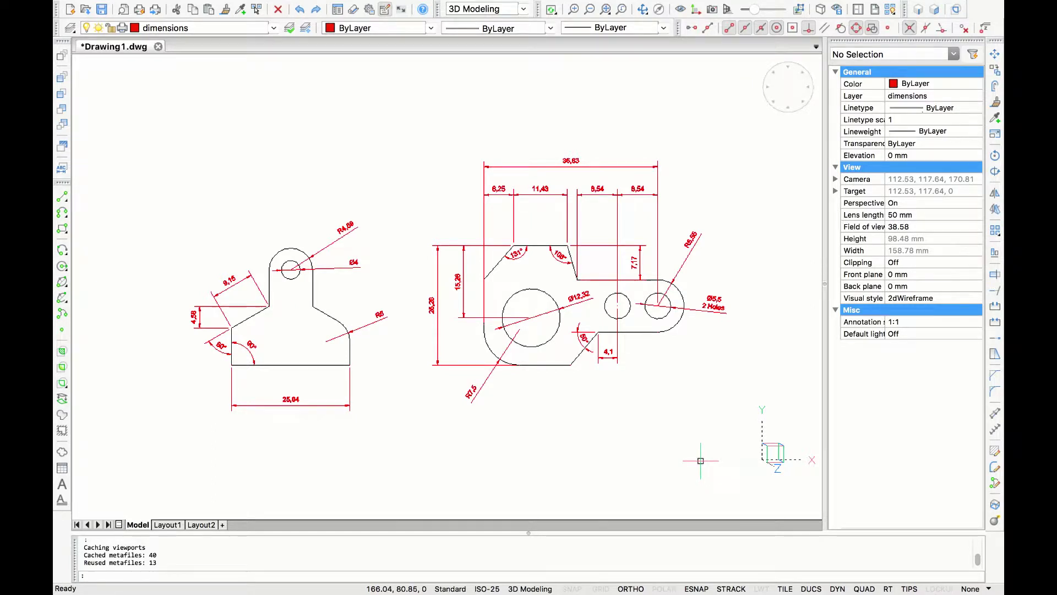
{"action": "left_click", "coordinate": [174, 524]}
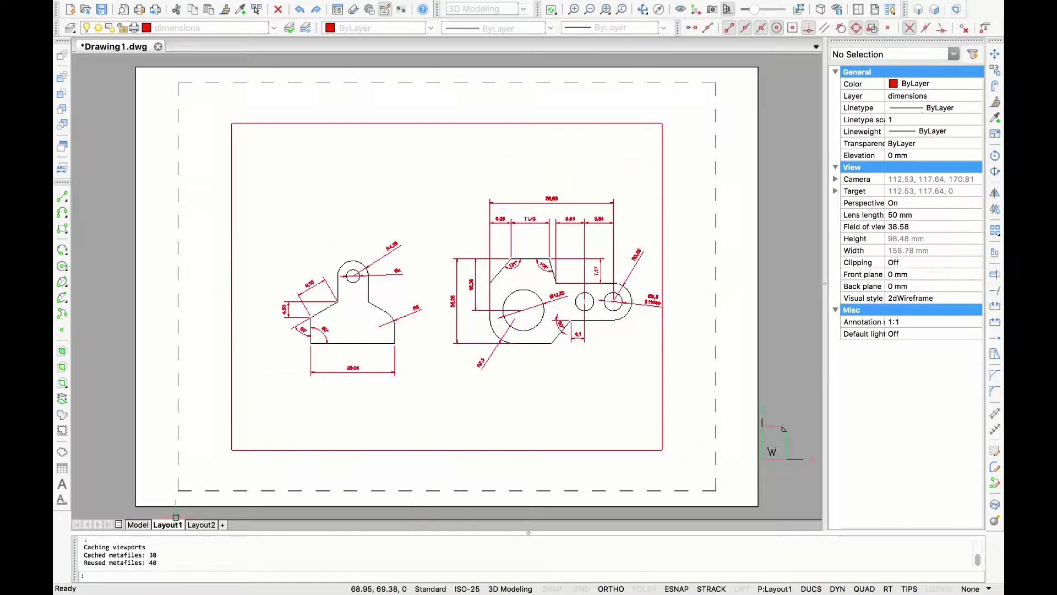
{"action": "left_click", "coordinate": [283, 451]}
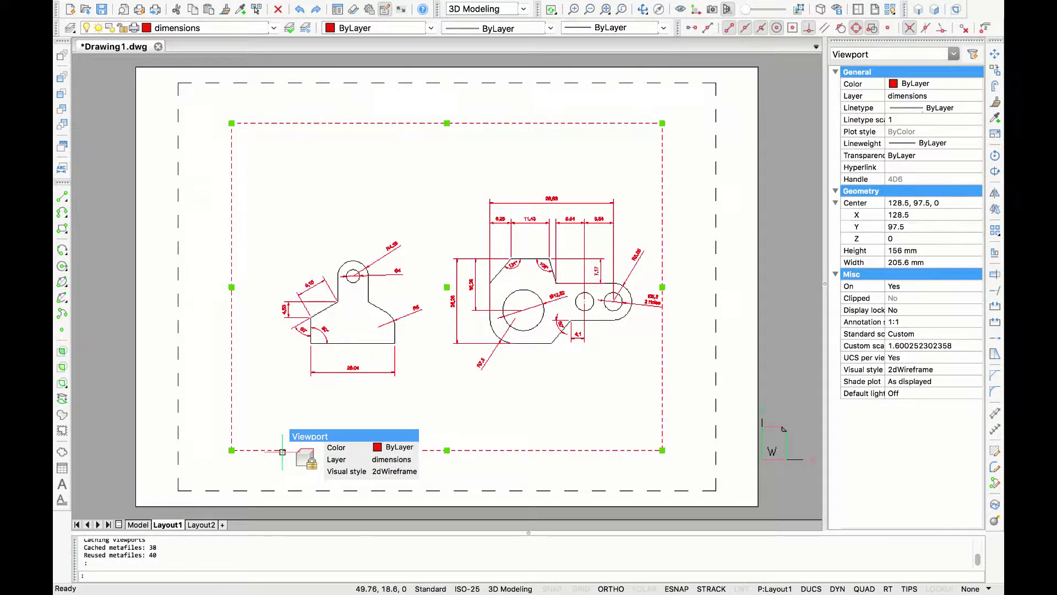
{"action": "scroll", "coordinate": [118, 397], "scroll_direction": "down", "scroll_amount": 2}
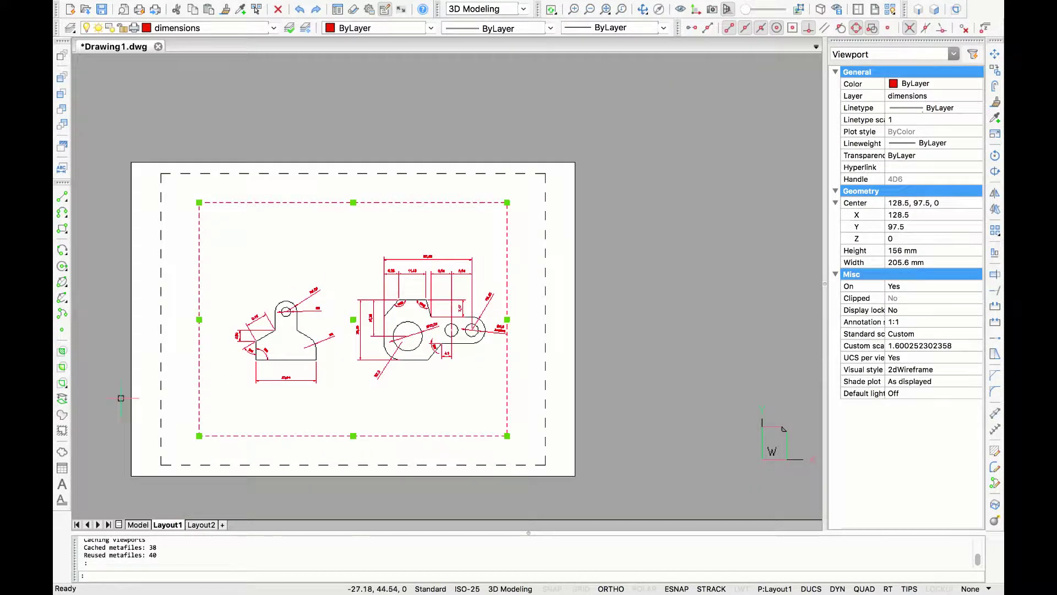
{"action": "middle_click_drag", "start_coordinate": [118, 396], "coordinate": [213, 398]}
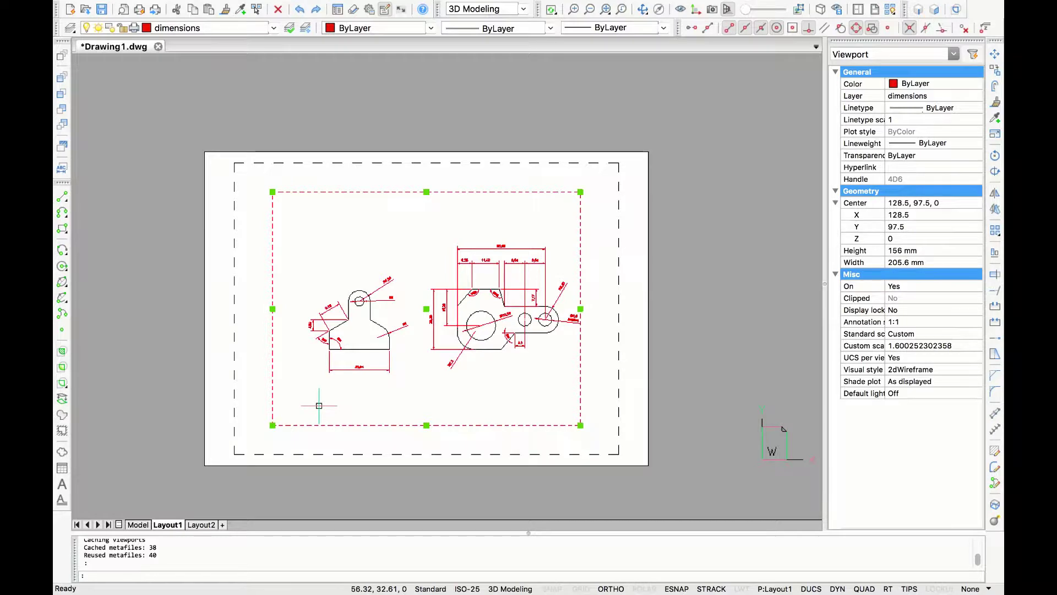
{"action": "key", "text": "Escape"}
{"action": "middle_click_drag", "start_coordinate": [279, 435], "coordinate": [342, 437]}
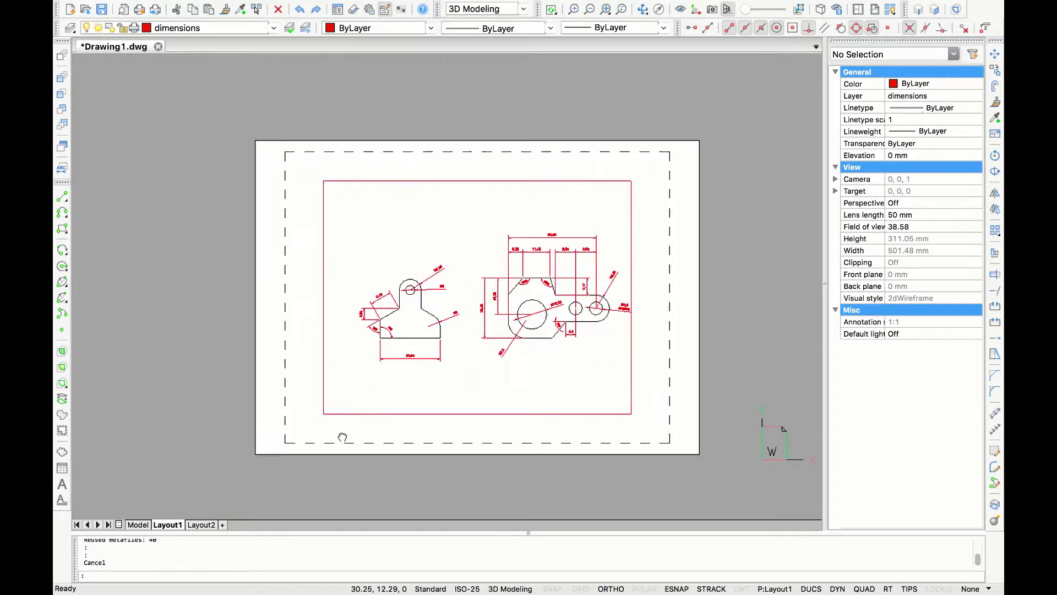
Activate the Layout1 viewport, reposition both parts so all their dimensions fit inside it, and return to paper space
{"action": "double_click", "coordinate": [379, 393]}
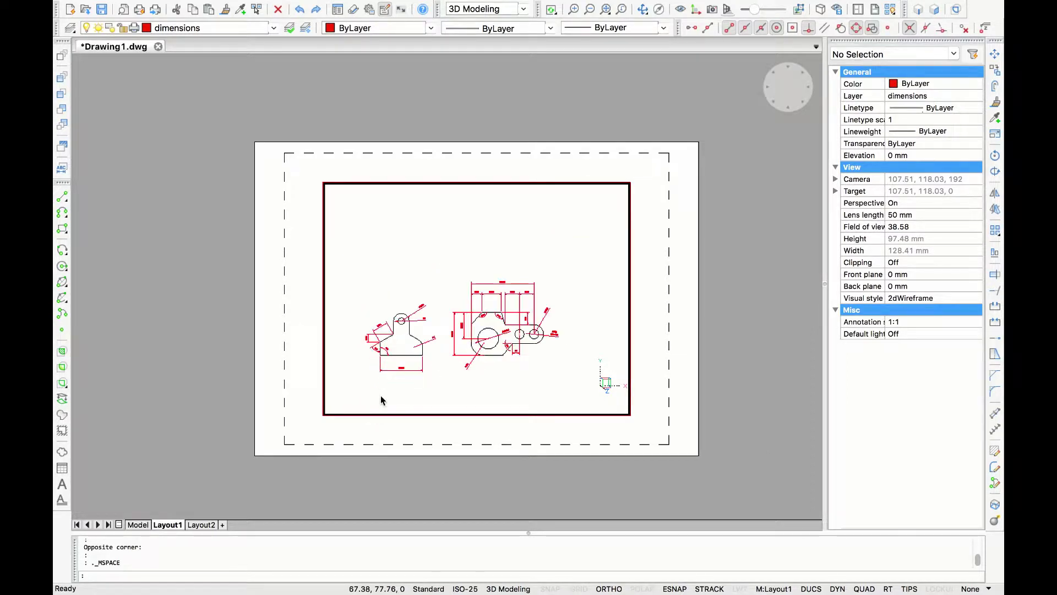
{"action": "scroll", "coordinate": [381, 395], "scroll_direction": "up", "scroll_amount": 3}
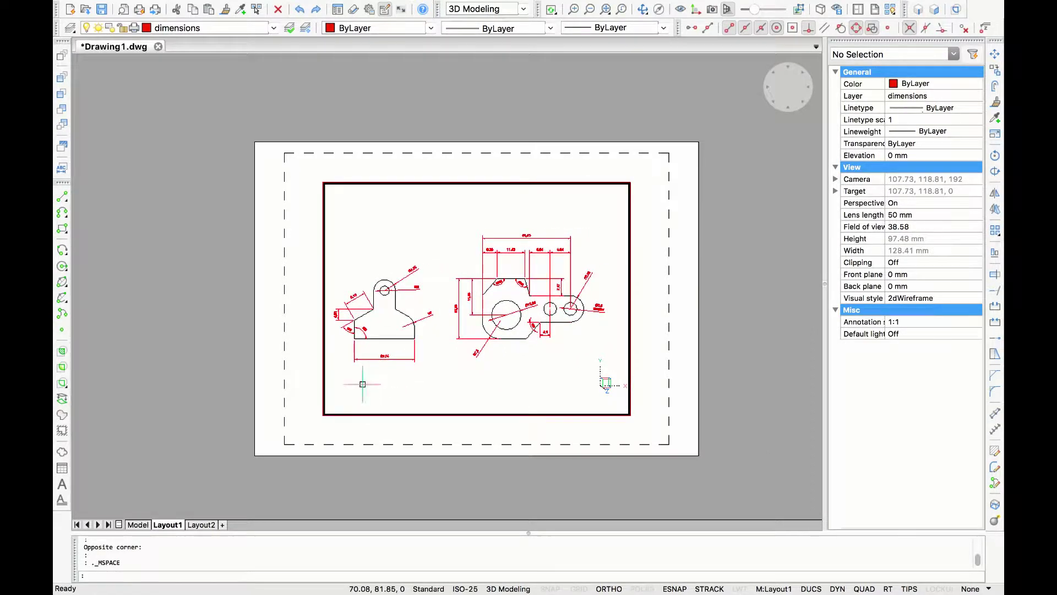
{"action": "middle_click_drag", "start_coordinate": [423, 386], "coordinate": [449, 417]}
{"action": "double_click", "coordinate": [427, 439]}
{"action": "scroll", "coordinate": [438, 380], "scroll_direction": "up", "scroll_amount": 2}
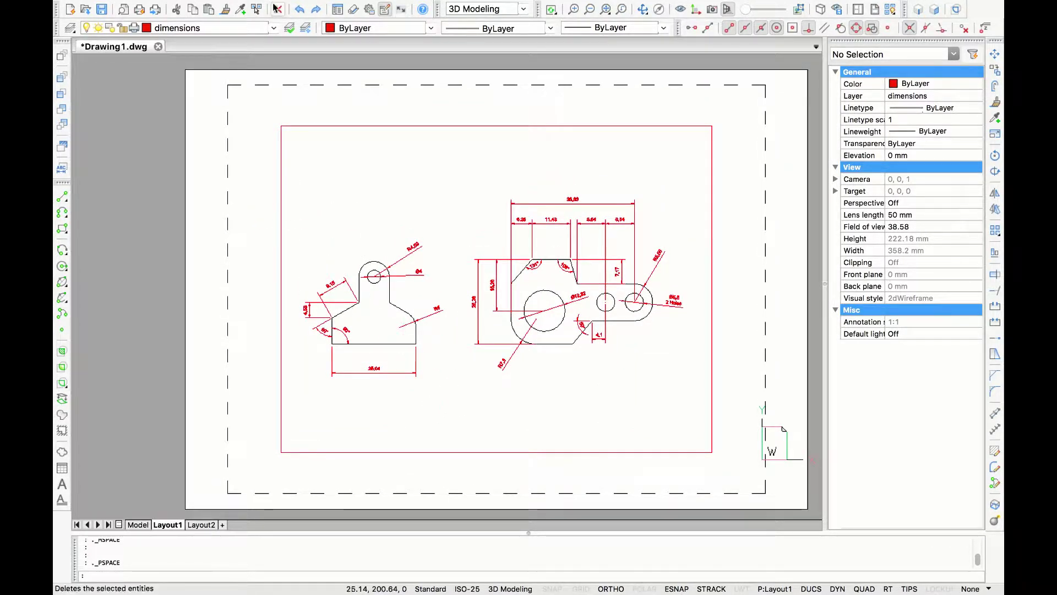
Create a new layer named Viewports and make it the current layer
{"action": "left_click", "coordinate": [274, 28]}
{"action": "left_click", "coordinate": [281, 56]}
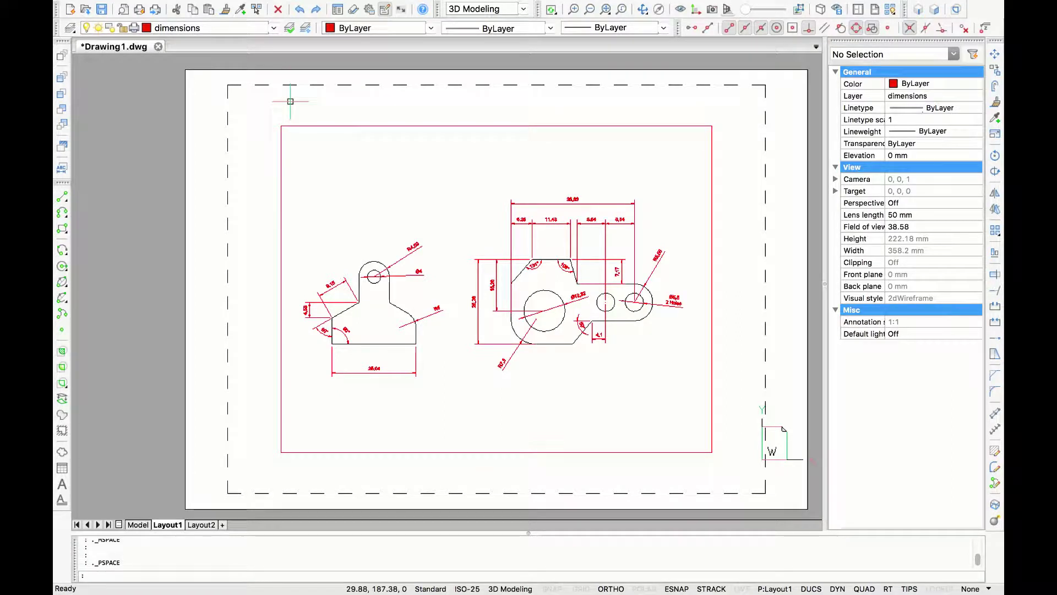
{"action": "type", "text": "LAYER"}
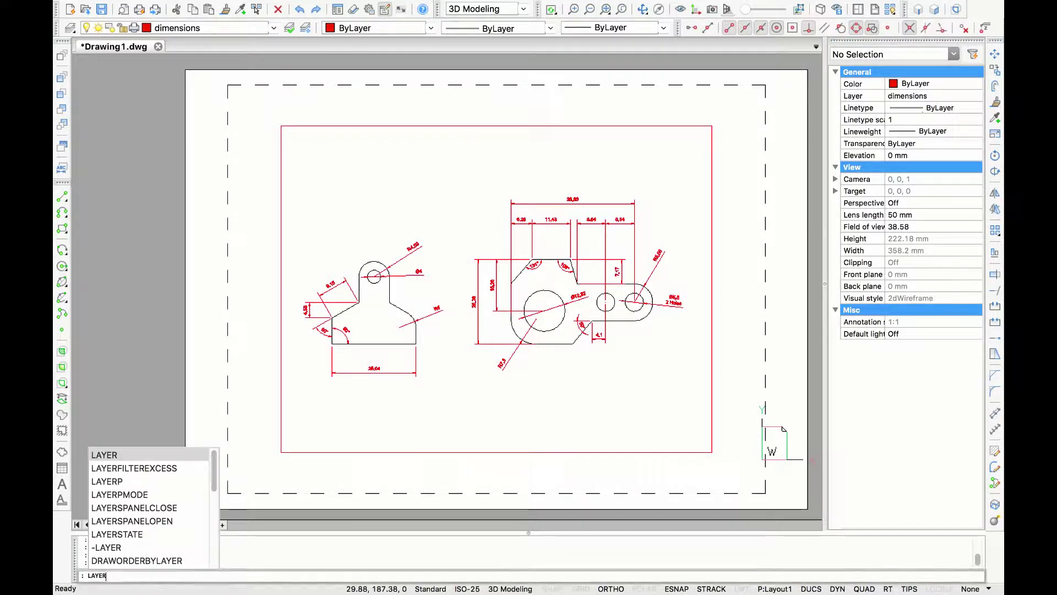
{"action": "key", "text": "Return"}
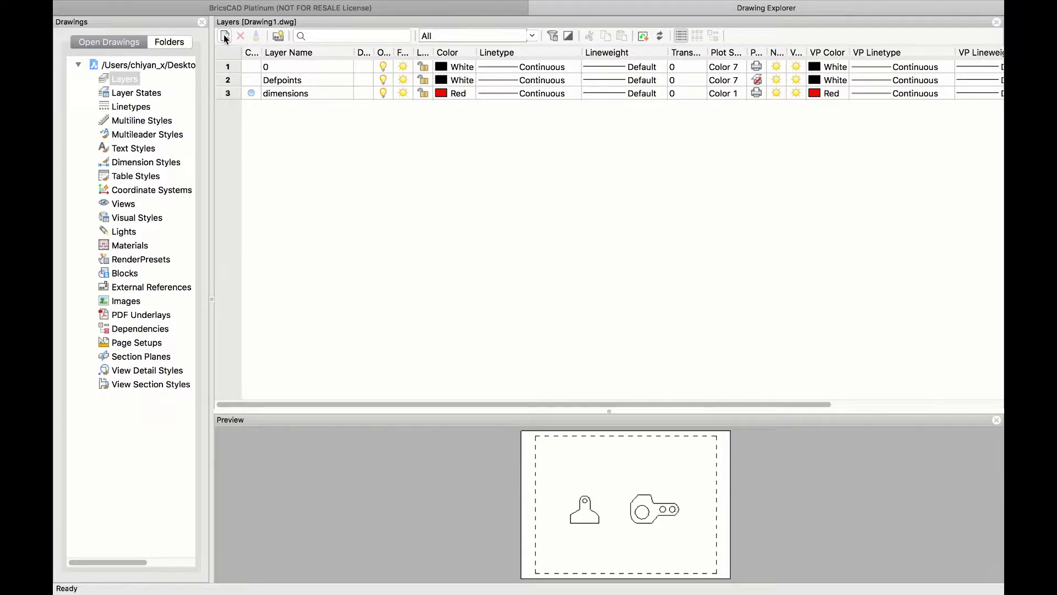
{"action": "left_click", "coordinate": [225, 37]}
{"action": "left_click", "coordinate": [253, 109]}
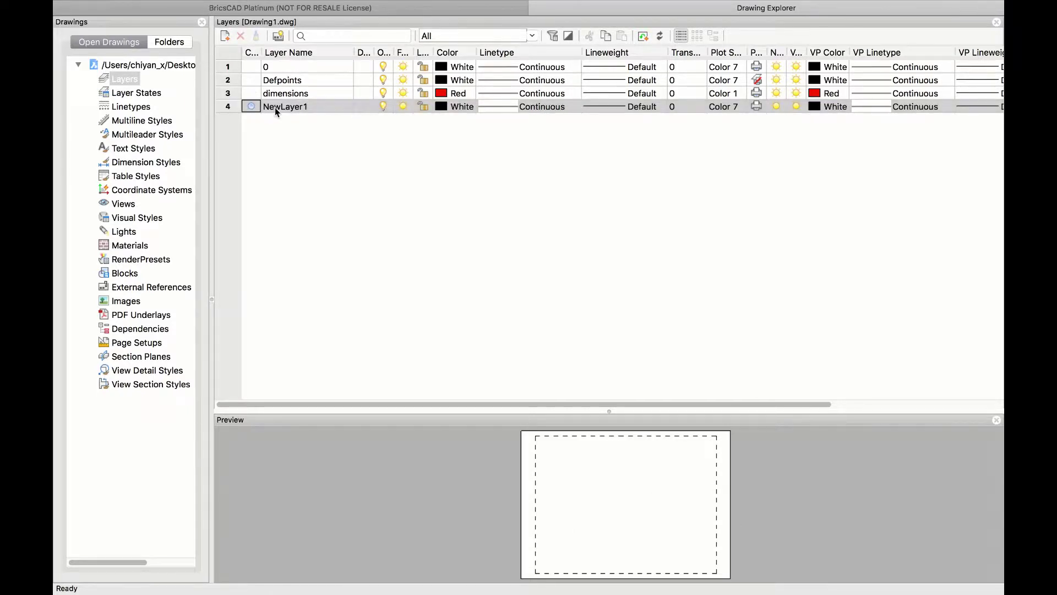
{"action": "double_click", "coordinate": [276, 106]}
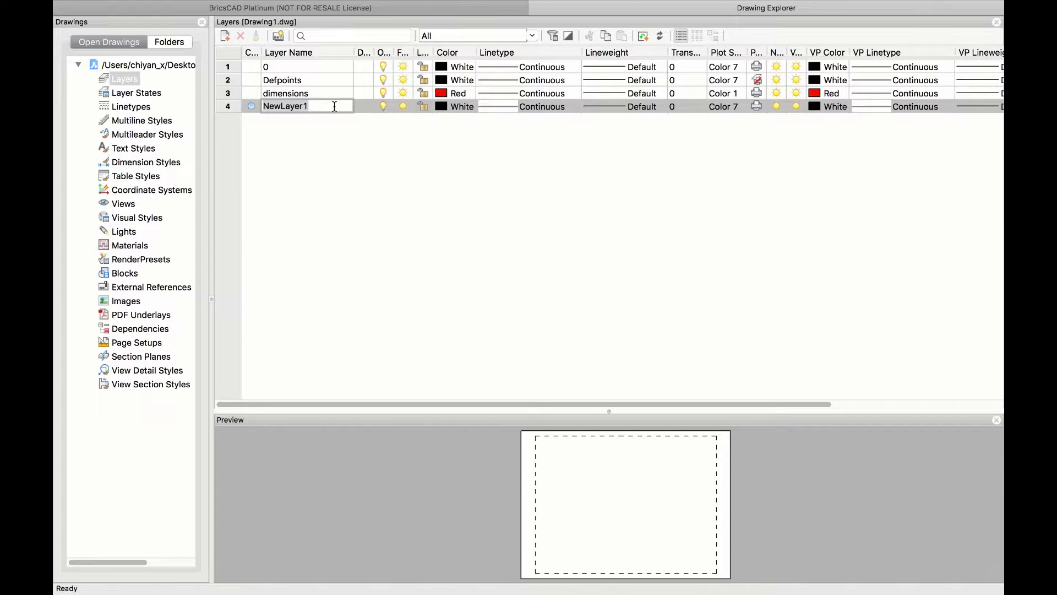
{"action": "type", "text": "Viewports"}
{"action": "key", "text": "Return"}
Set the Viewports layer's color to index 150 and return to the drawing
{"action": "left_click", "coordinate": [441, 105]}
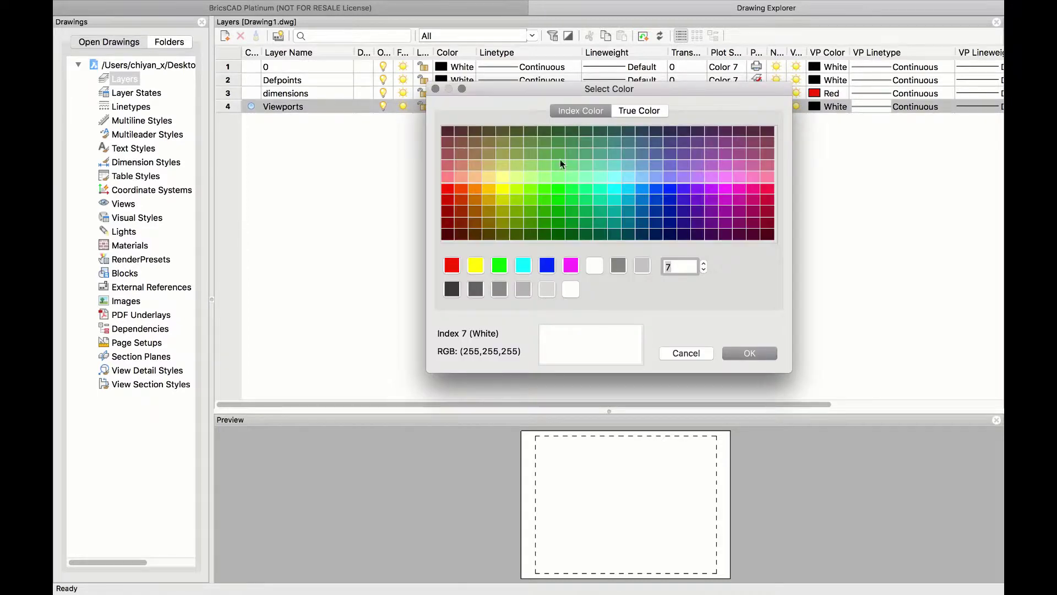
{"action": "left_click", "coordinate": [642, 191]}
{"action": "left_click", "coordinate": [749, 354]}
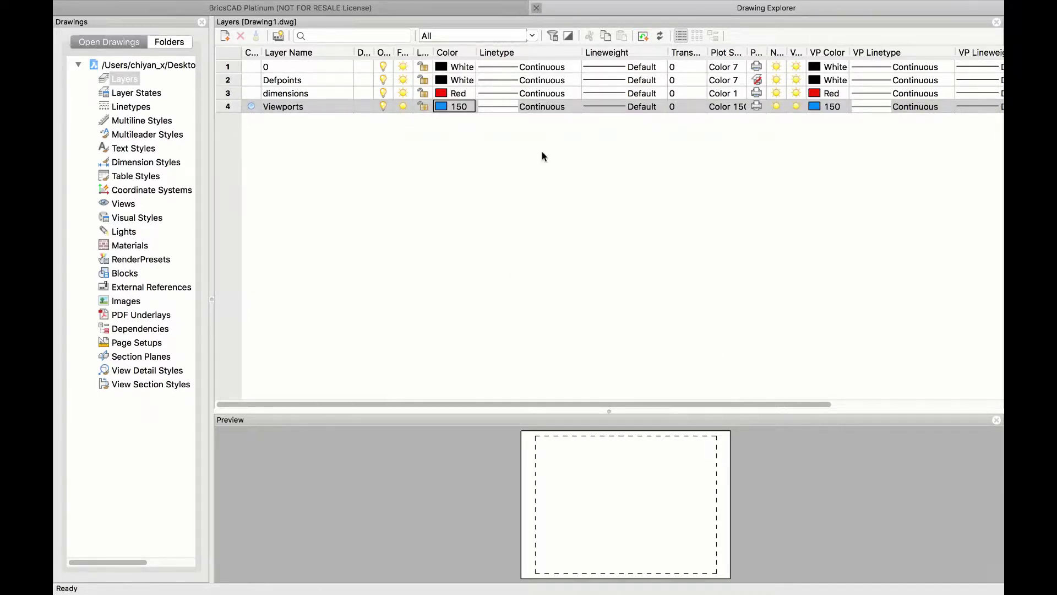
{"action": "key", "text": "Escape"}
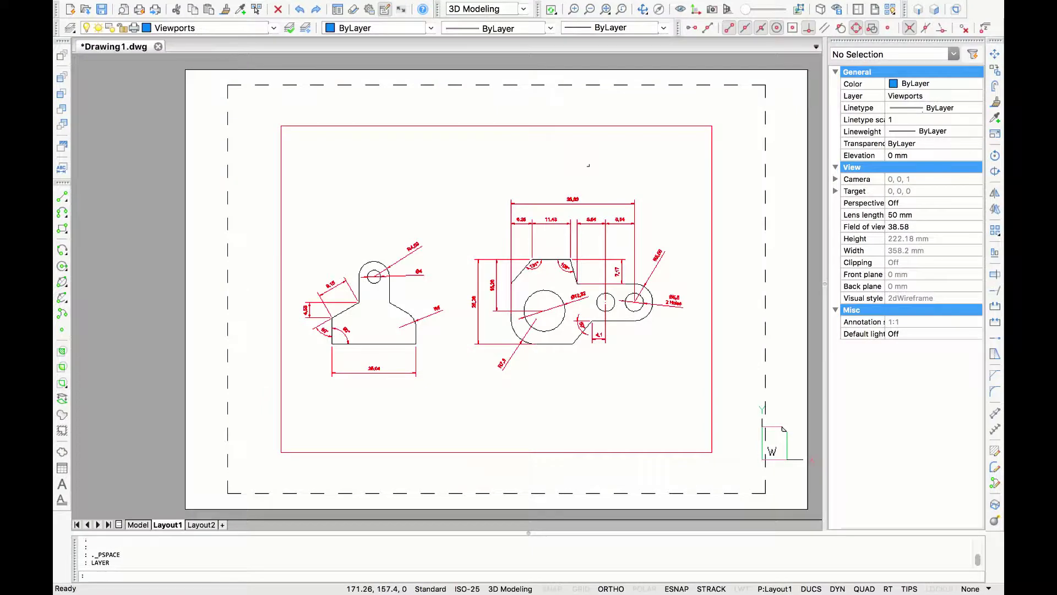
Move the Layout1 viewport from the dimensions layer to the Viewports layer
{"action": "left_click", "coordinate": [566, 129]}
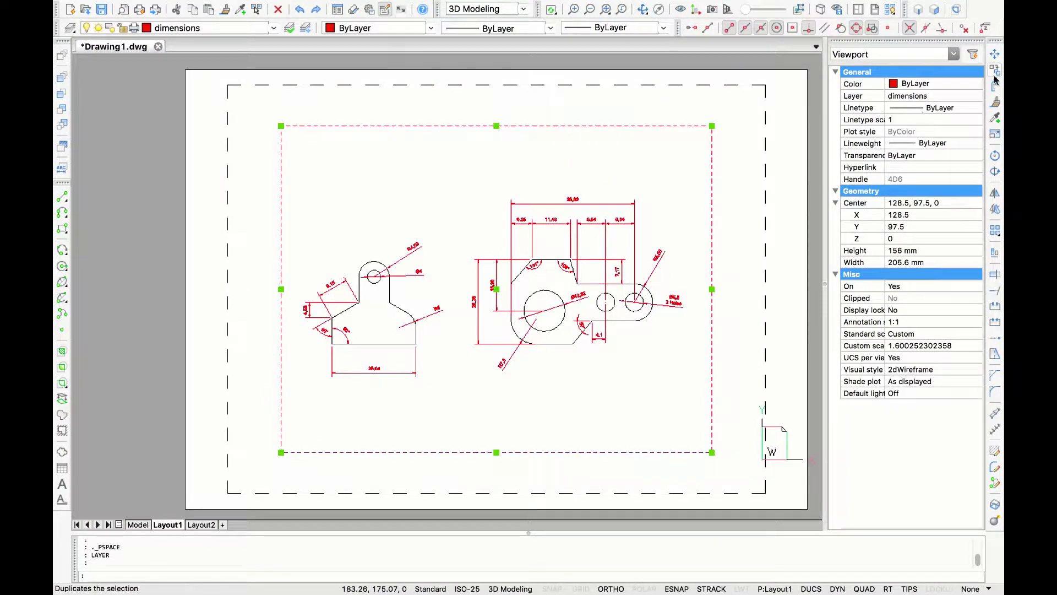
{"action": "left_click", "coordinate": [973, 99]}
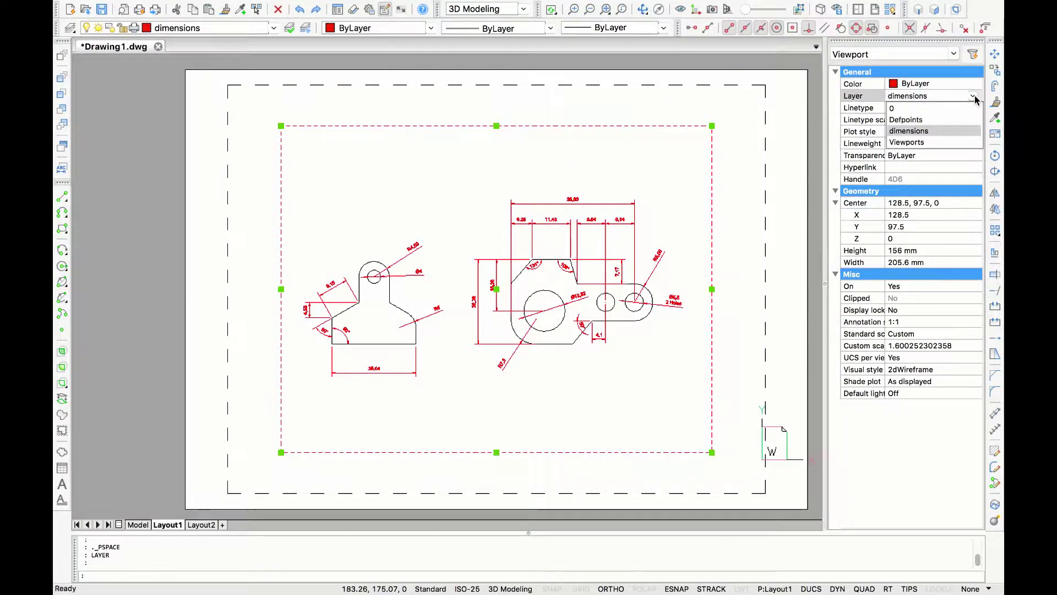
{"action": "left_click", "coordinate": [947, 144]}
{"action": "key", "text": "Escape"}
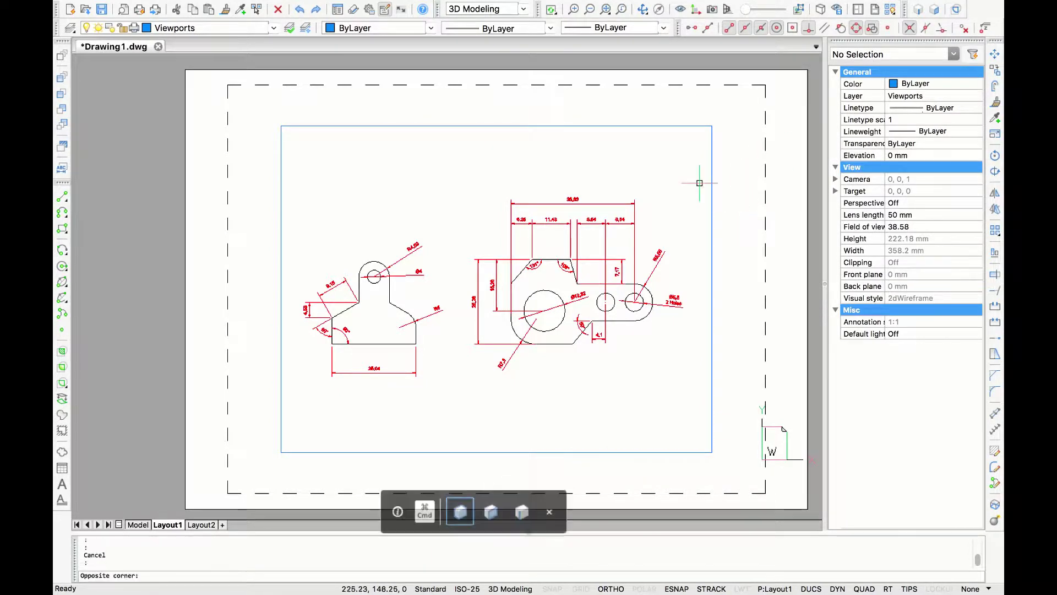
Turn ortho off while stretching the viewport's corners to about 250.5 by 188.2 mm, nearly filling the printable area
{"action": "left_click", "coordinate": [714, 168]}
{"action": "scroll", "coordinate": [714, 167], "scroll_direction": "down", "scroll_amount": 3}
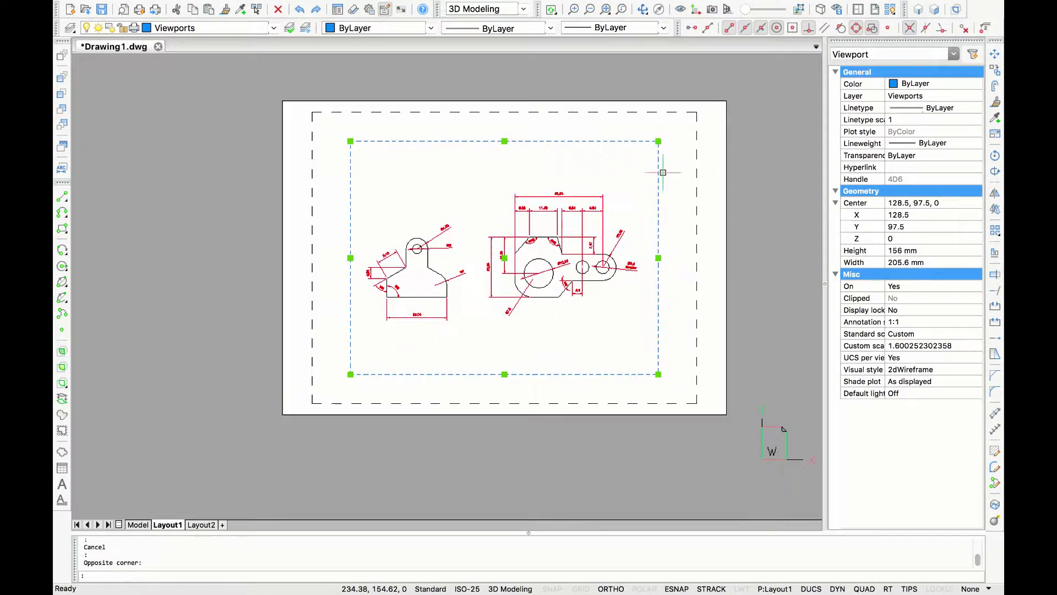
{"action": "left_click", "coordinate": [658, 141]}
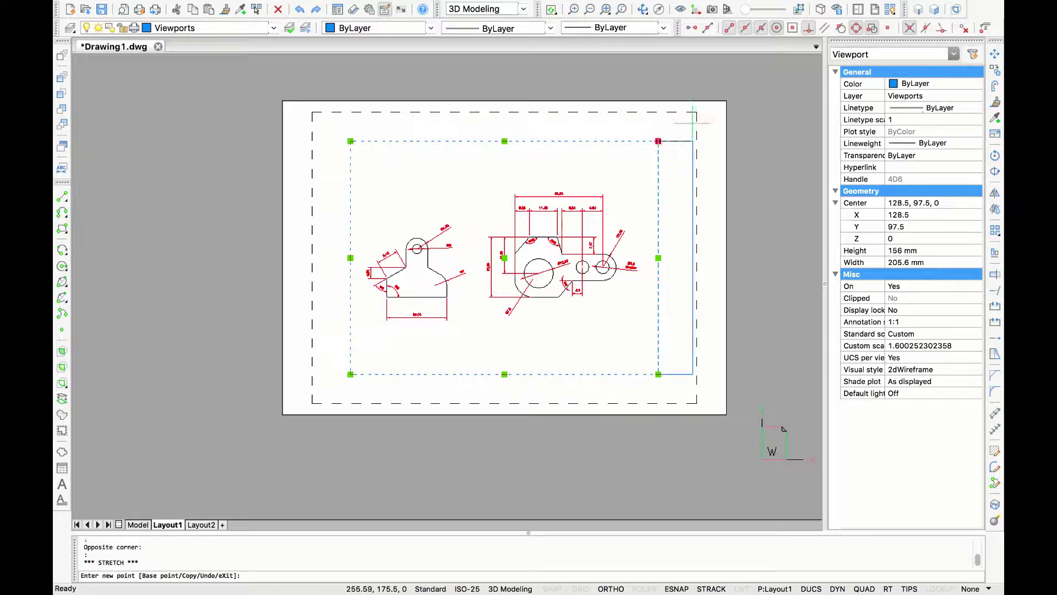
{"action": "left_click", "coordinate": [692, 134]}
{"action": "left_click", "coordinate": [692, 134]}
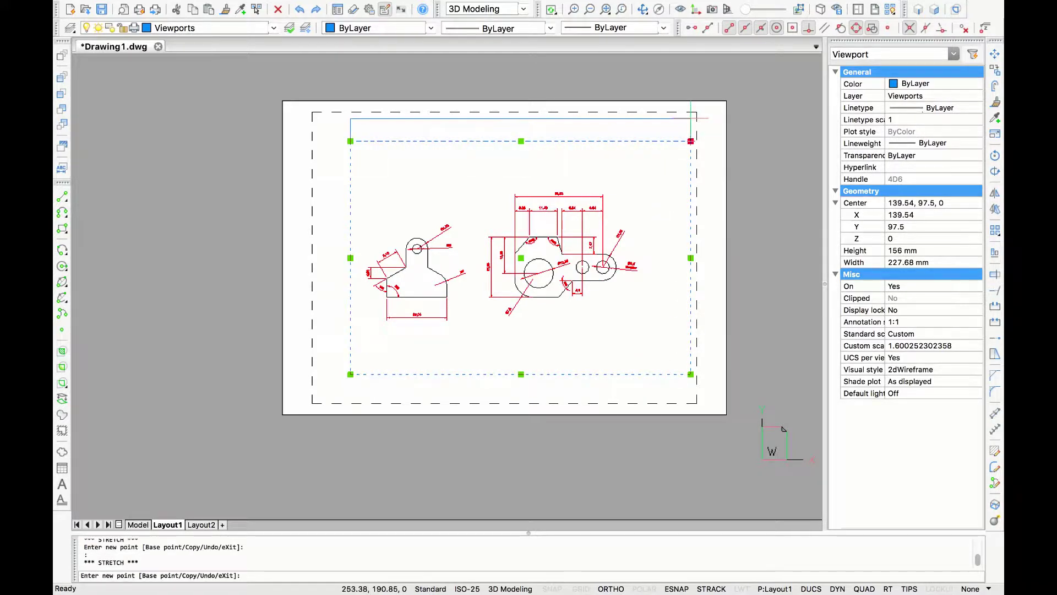
{"action": "left_click", "coordinate": [691, 118]}
{"action": "left_click", "coordinate": [351, 375]}
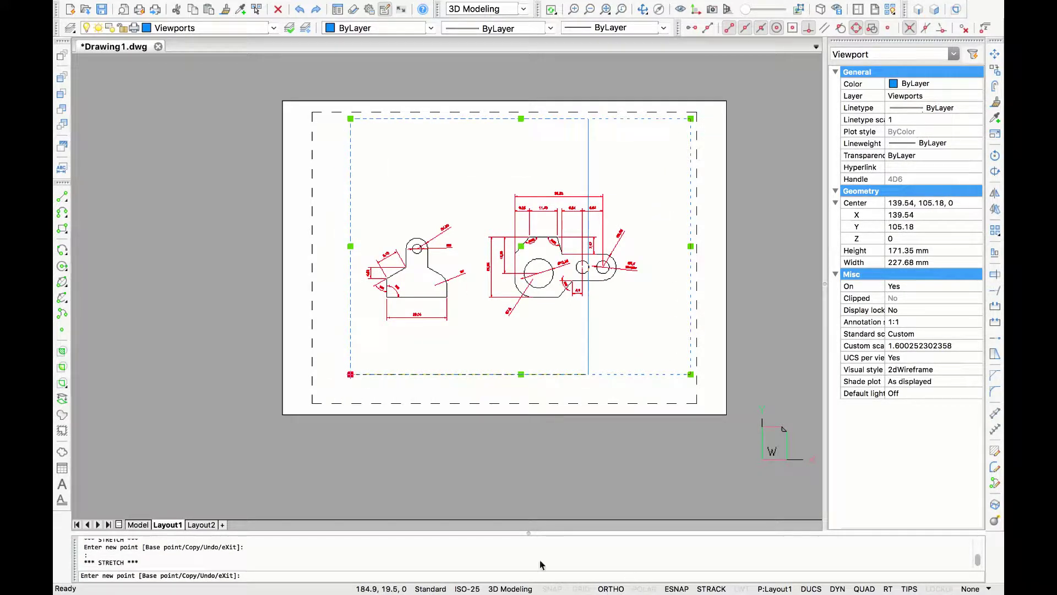
{"action": "key", "text": "F8"}
{"action": "key", "text": "Escape"}
{"action": "scroll", "coordinate": [523, 242], "scroll_direction": "up", "scroll_amount": 3}
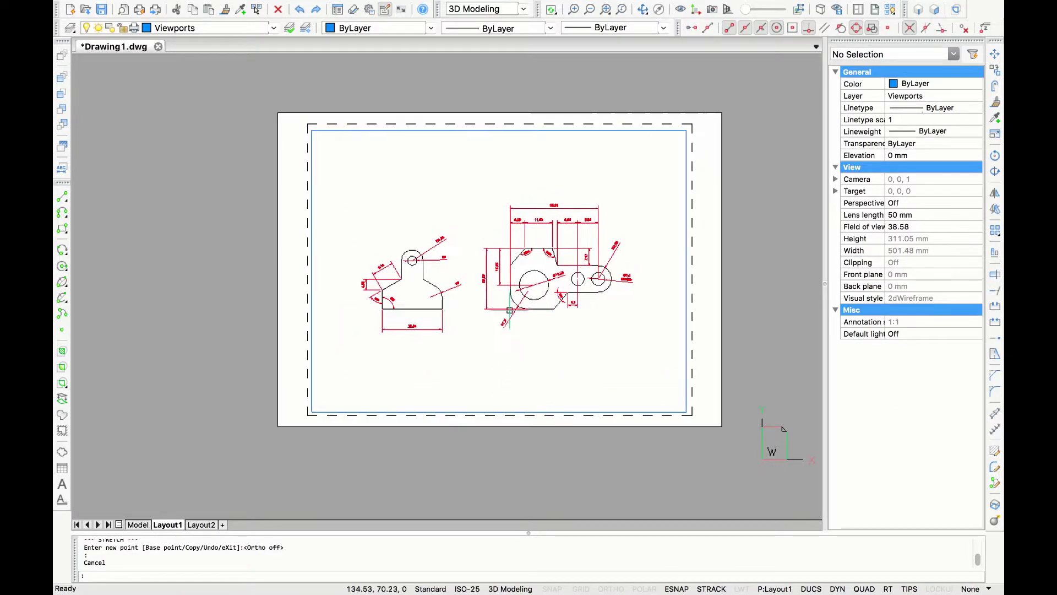
{"action": "middle_click_drag", "start_coordinate": [500, 275], "coordinate": [479, 303]}
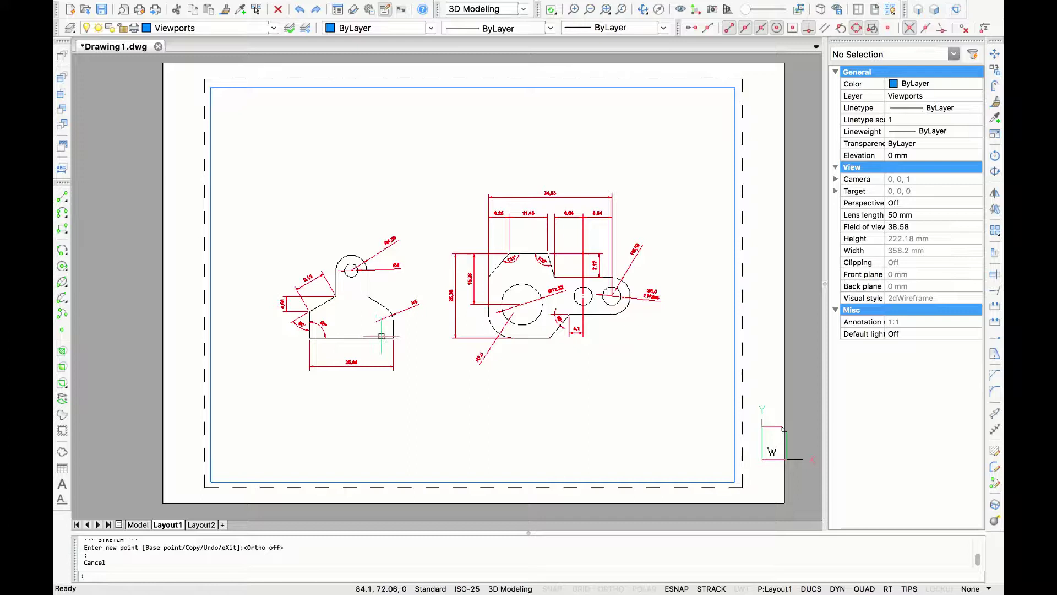
Stretch the viewport's right edge inward to a width of about 107.7 mm, framing only the left part
{"action": "left_click", "coordinate": [772, 511]}
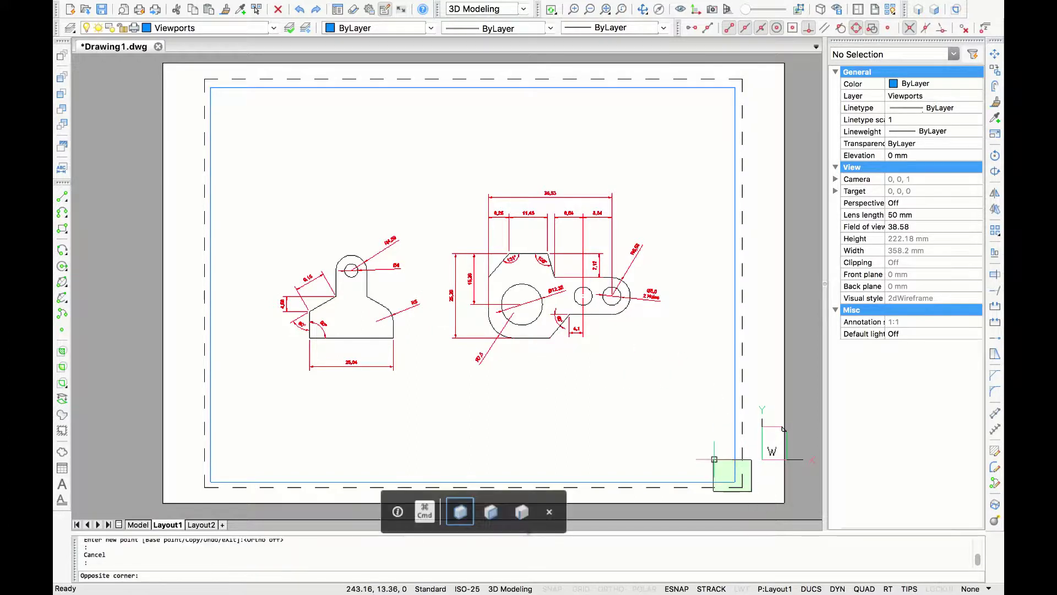
{"action": "left_click", "coordinate": [697, 443]}
{"action": "left_click", "coordinate": [735, 284]}
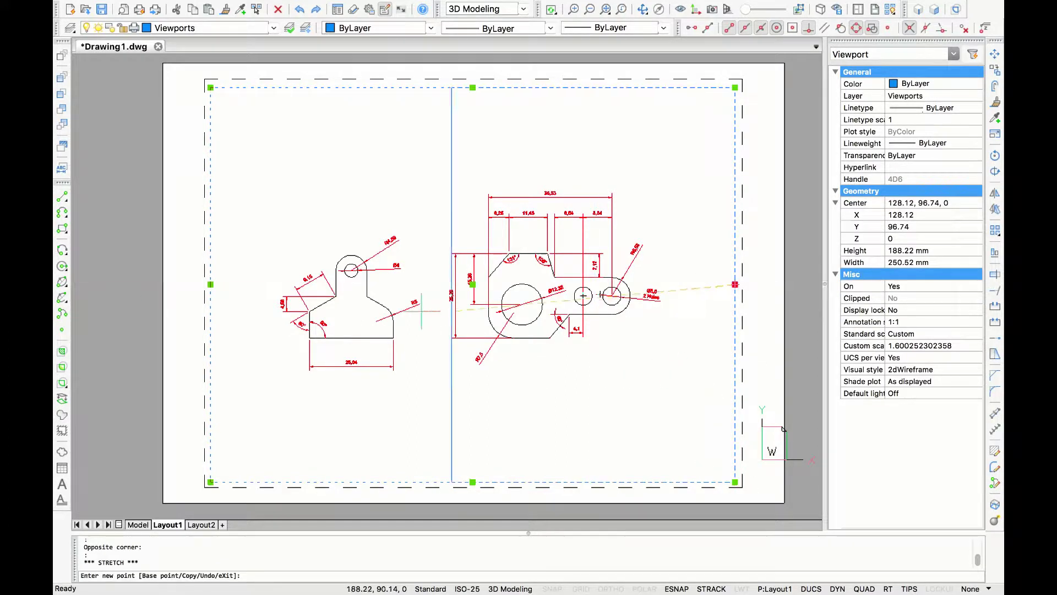
{"action": "left_click", "coordinate": [437, 309]}
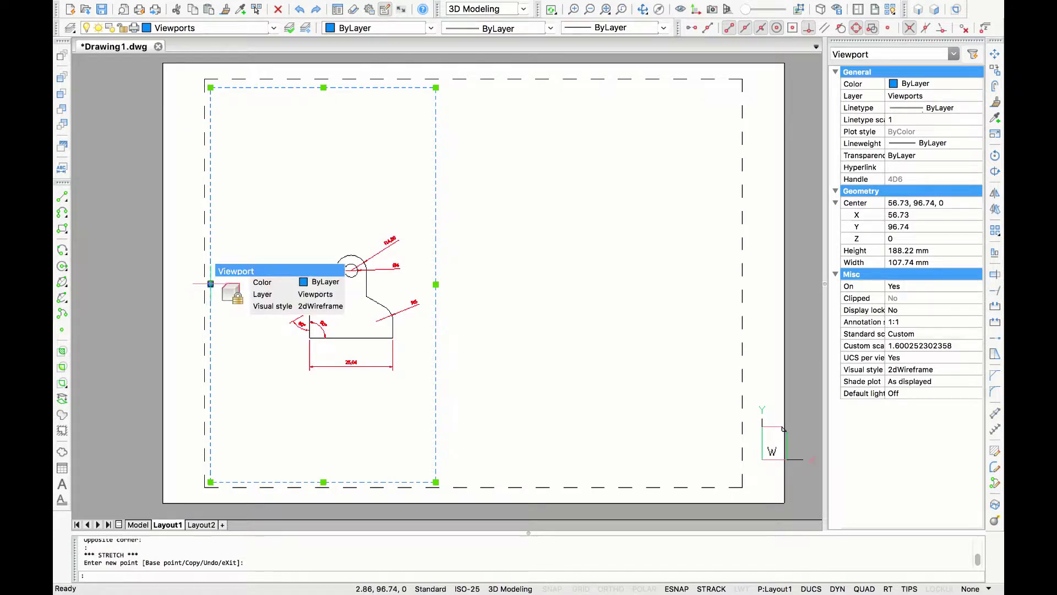
Enlarge and centre the left part inside the narrowed viewport at a scale of about 2.24, then return to paper space
{"action": "left_click", "coordinate": [325, 397]}
{"action": "double_click", "coordinate": [325, 396]}
{"action": "scroll", "coordinate": [351, 307], "scroll_direction": "up", "scroll_amount": 3}
{"action": "middle_click_drag", "start_coordinate": [355, 314], "coordinate": [340, 313]}
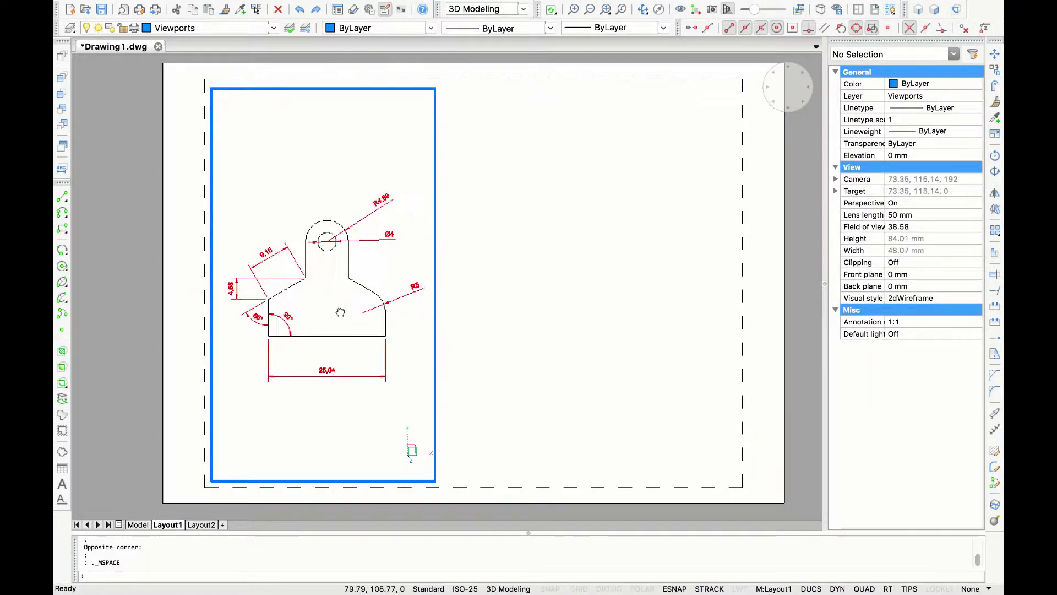
{"action": "double_click", "coordinate": [494, 333]}
Copy the viewport horizontally to the right by about 133.3 mm, using its upper-left corner as base point
{"action": "left_click_drag", "start_coordinate": [452, 330], "coordinate": [425, 312]}
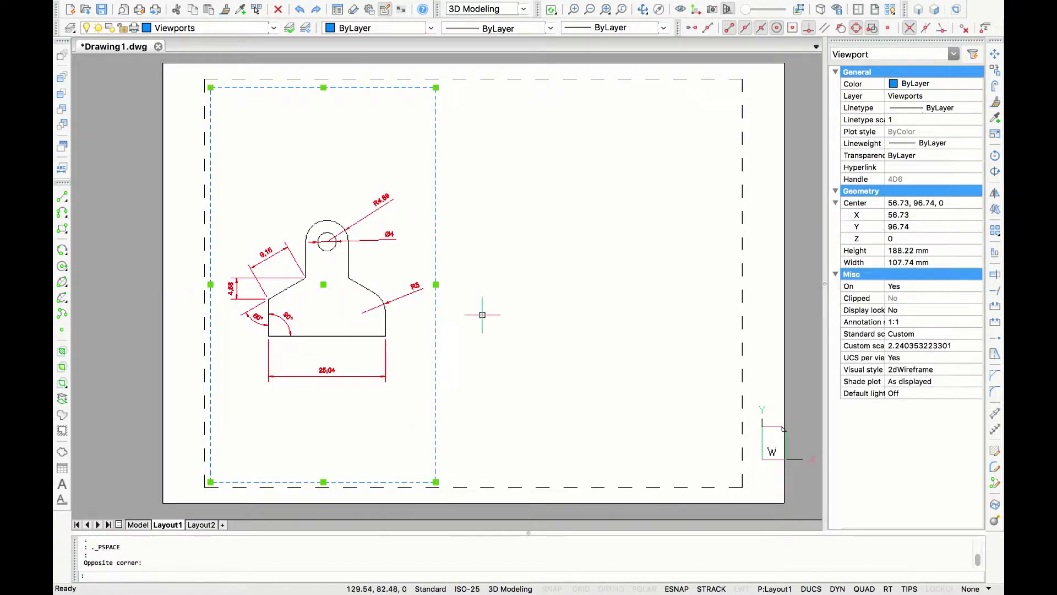
{"action": "type", "text": "copy"}
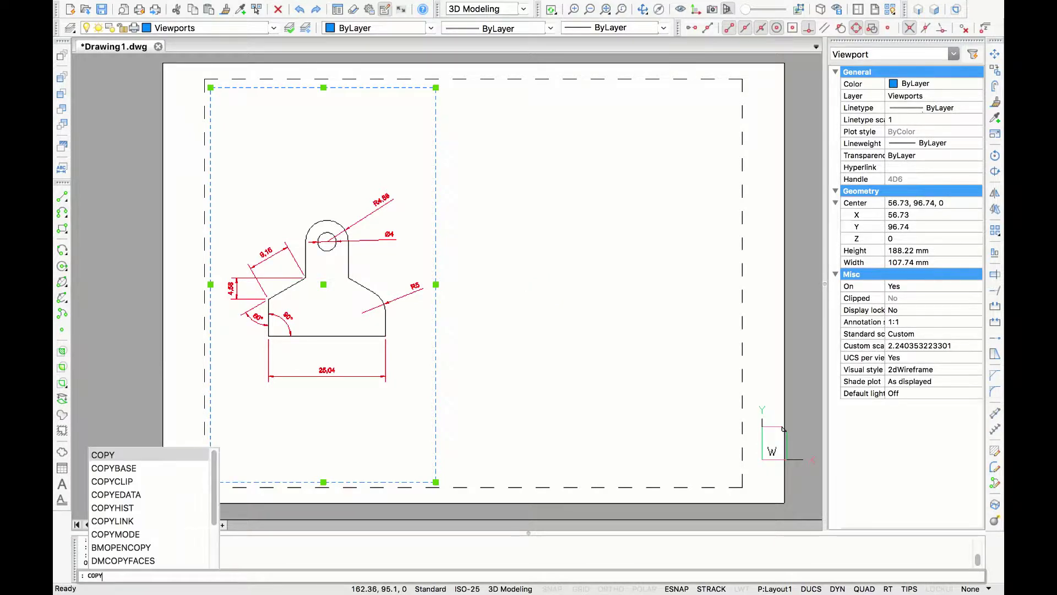
{"action": "key", "text": "Return"}
{"action": "left_click", "coordinate": [211, 87]}
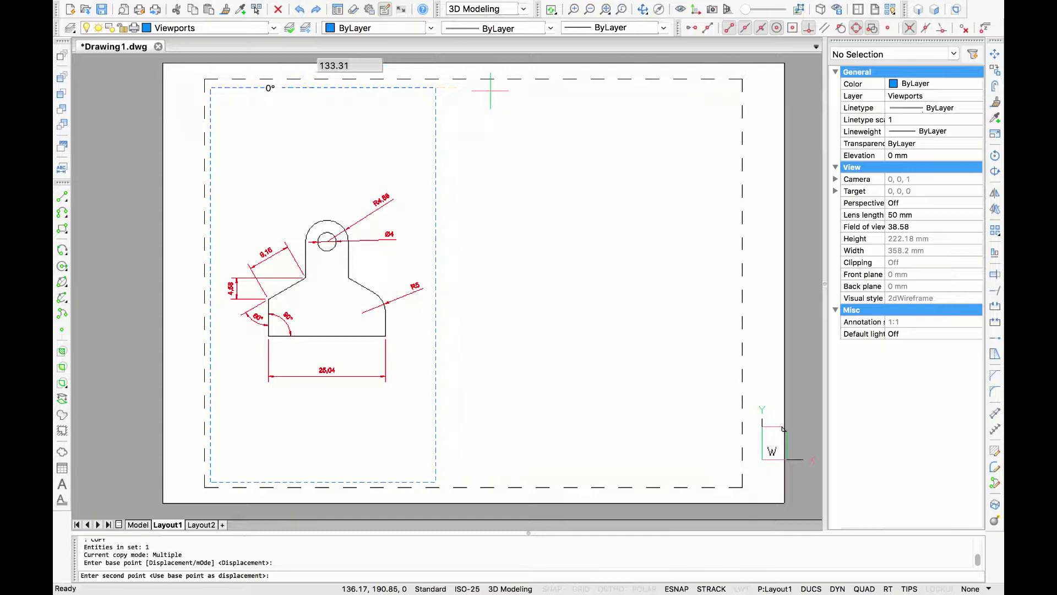
{"action": "left_click", "coordinate": [489, 87]}
{"action": "key", "text": "Escape"}
Pan and zoom inside the copied viewport to frame only the right part at a scale of about 1.6, then return to paper space
{"action": "double_click", "coordinate": [572, 418]}
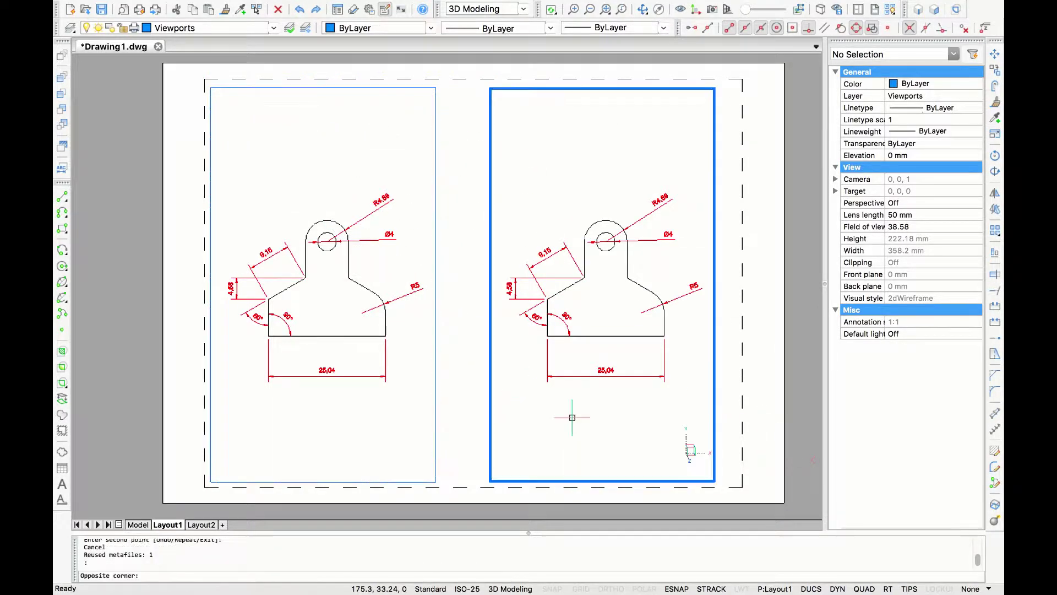
{"action": "scroll", "coordinate": [582, 361], "scroll_direction": "down", "scroll_amount": 4}
{"action": "middle_click_drag", "start_coordinate": [610, 297], "coordinate": [489, 296]}
{"action": "middle_click_drag", "start_coordinate": [601, 371], "coordinate": [577, 293]}
{"action": "scroll", "coordinate": [577, 297], "scroll_direction": "up", "scroll_amount": 4}
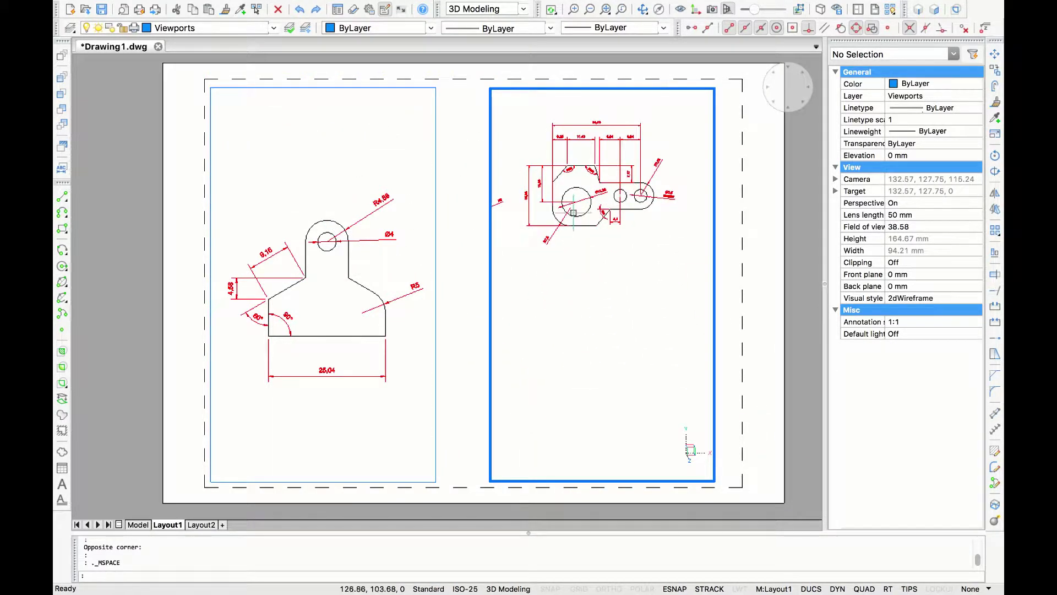
{"action": "double_click", "coordinate": [472, 318]}
Stretch the copied viewport's lower edge upward to a height of about 95.75 mm, just below the right part
{"action": "left_click", "coordinate": [542, 351]}
{"action": "left_click", "coordinate": [513, 491]}
{"action": "left_click", "coordinate": [602, 481]}
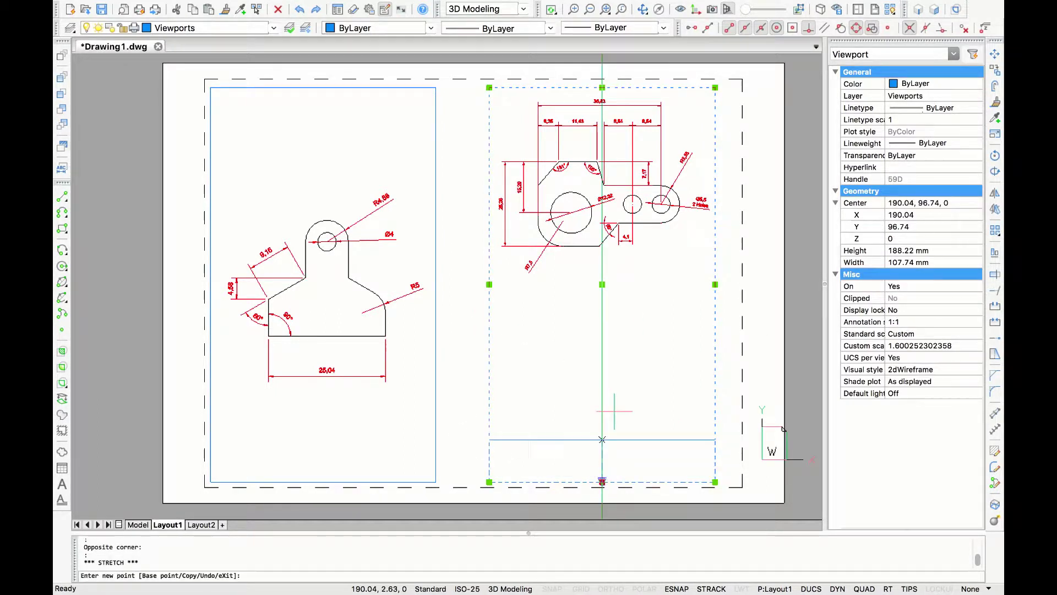
{"action": "left_click", "coordinate": [602, 288]}
{"action": "key", "text": "Delete"}
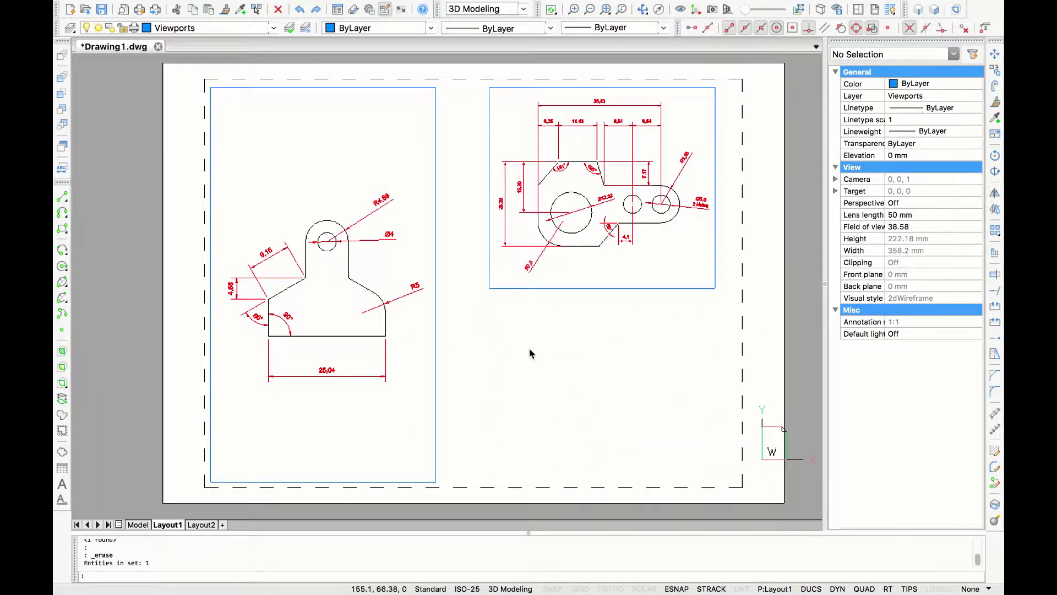
Create an irregular ten-sided polygonal viewport in the free paper area below the shortened viewport
{"action": "type", "text": "vpoint"}
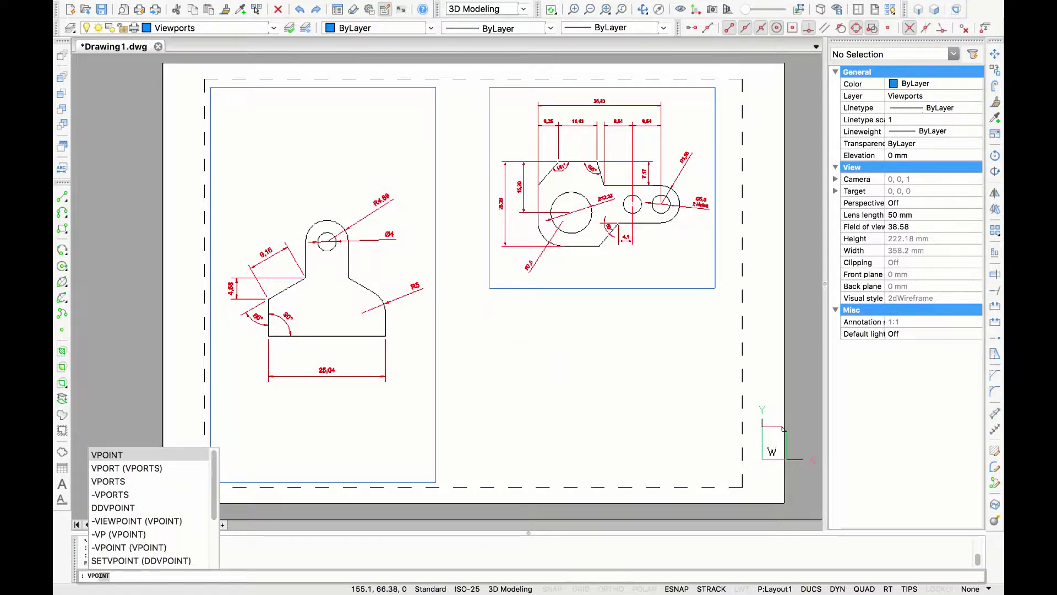
{"action": "key", "text": "Down"}
{"action": "key", "text": "Return"}
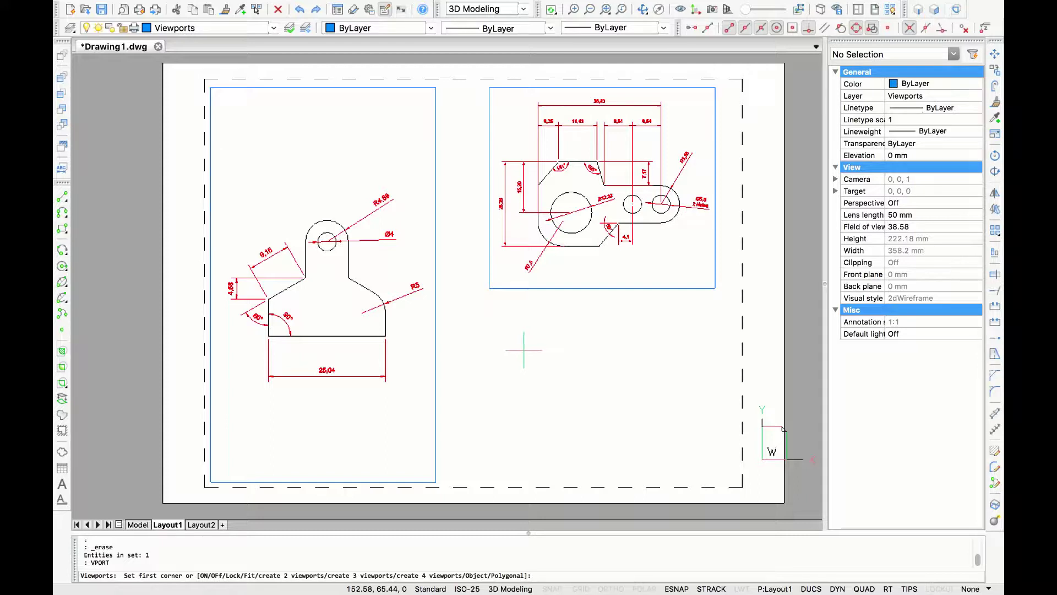
{"action": "type", "text": "polygonal"}
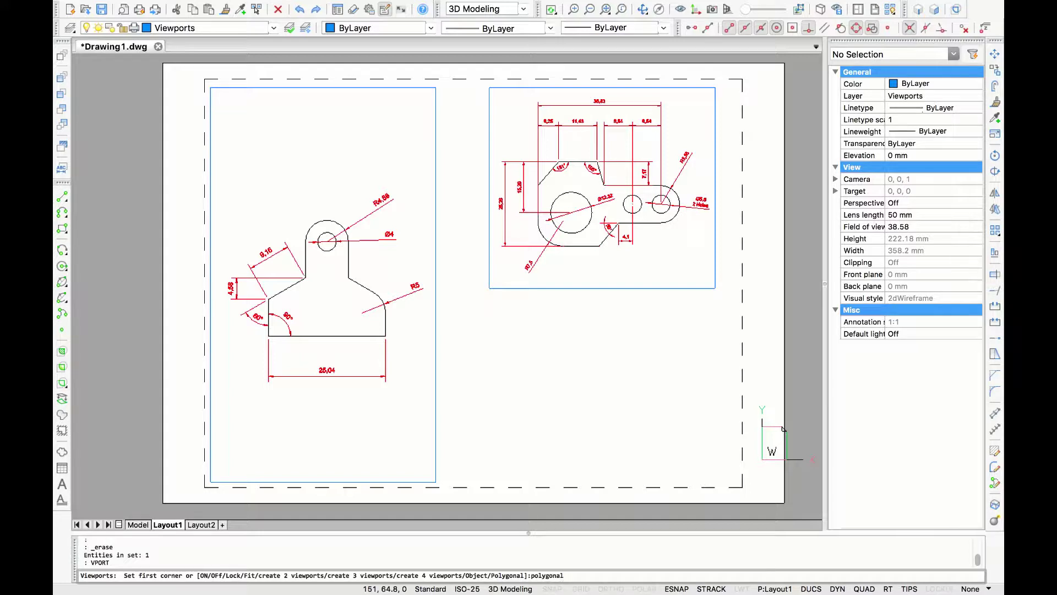
{"action": "key", "text": "Return"}
{"action": "left_click", "coordinate": [469, 319]}
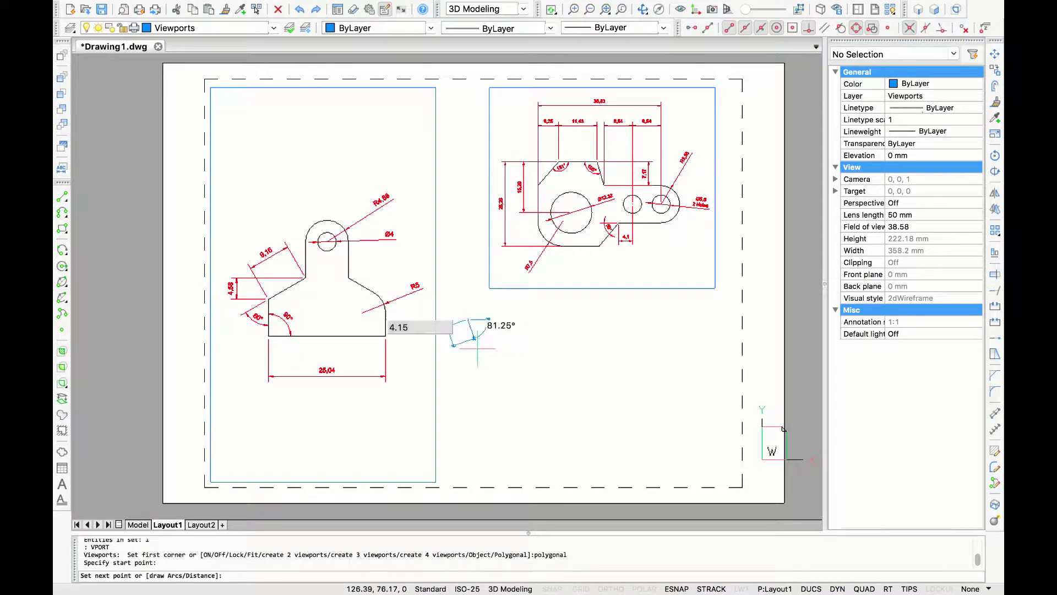
{"action": "left_click", "coordinate": [509, 407]}
{"action": "left_click", "coordinate": [479, 465]}
{"action": "left_click", "coordinate": [551, 465]}
{"action": "left_click", "coordinate": [620, 414]}
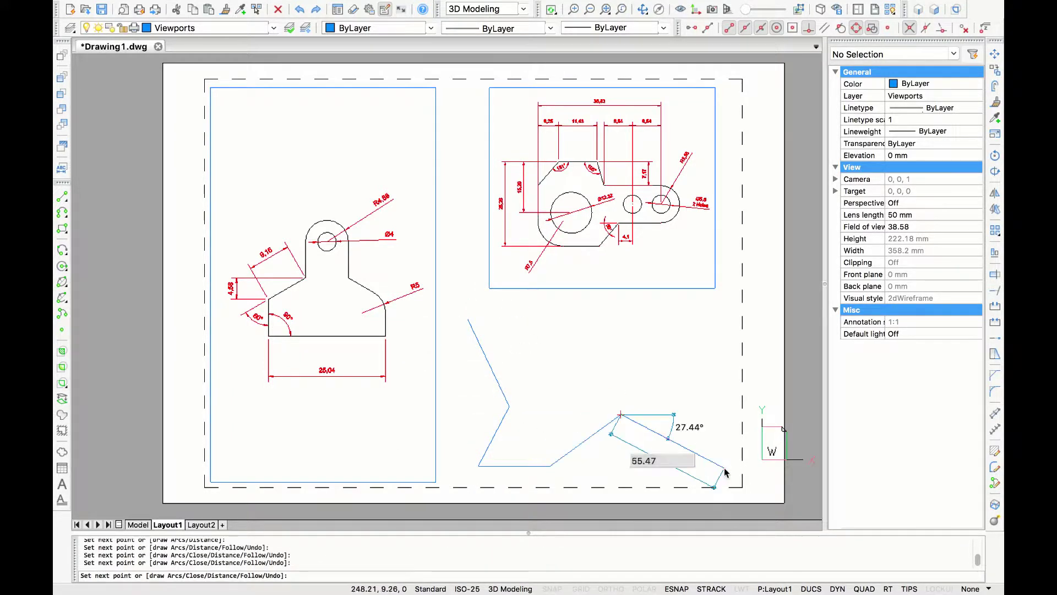
{"action": "left_click", "coordinate": [725, 467]}
{"action": "left_click", "coordinate": [739, 388]}
{"action": "left_click", "coordinate": [655, 325]}
{"action": "left_click", "coordinate": [603, 348]}
{"action": "left_click", "coordinate": [531, 315]}
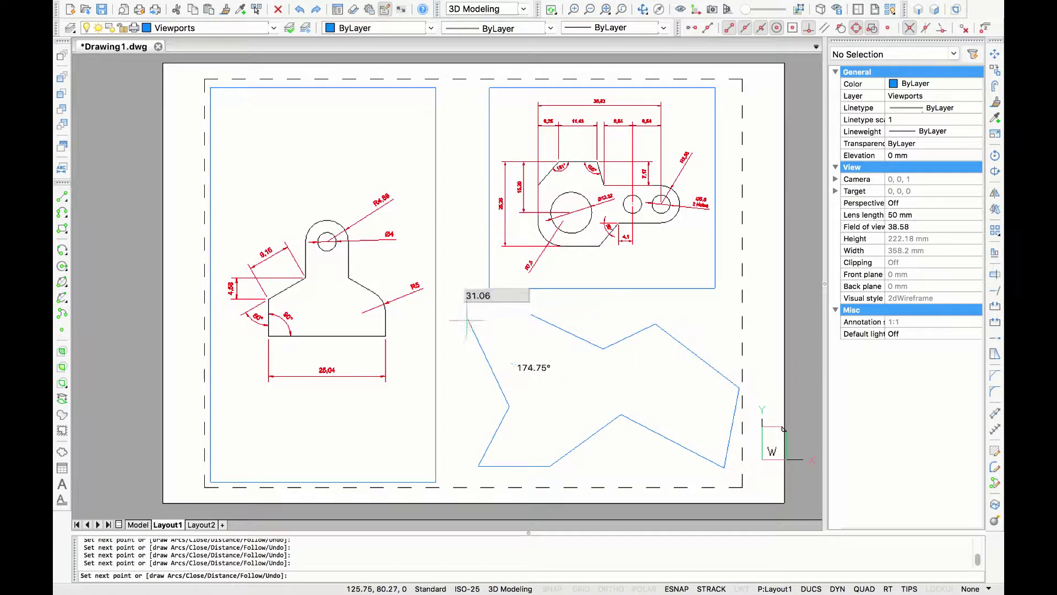
{"action": "left_click", "coordinate": [468, 320]}
{"action": "key", "text": "Return"}
Pan and zoom inside the polygonal viewport so both dimensioned parts fit in it, then return to paper space
{"action": "double_click", "coordinate": [565, 391]}
{"action": "middle_click_drag", "start_coordinate": [565, 391], "coordinate": [627, 383]}
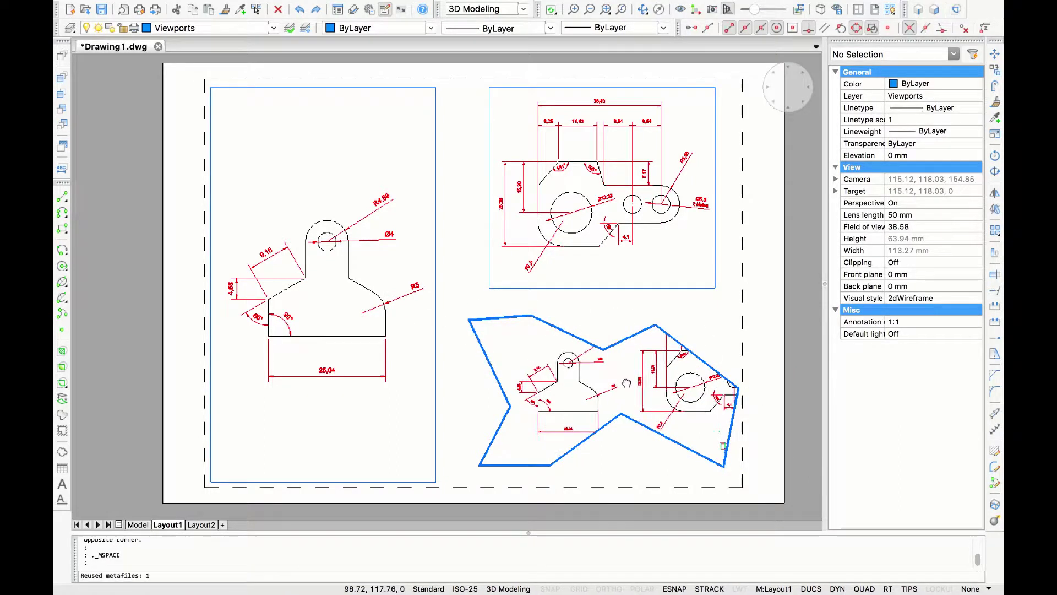
{"action": "scroll", "coordinate": [621, 392], "scroll_direction": "up", "scroll_amount": 2}
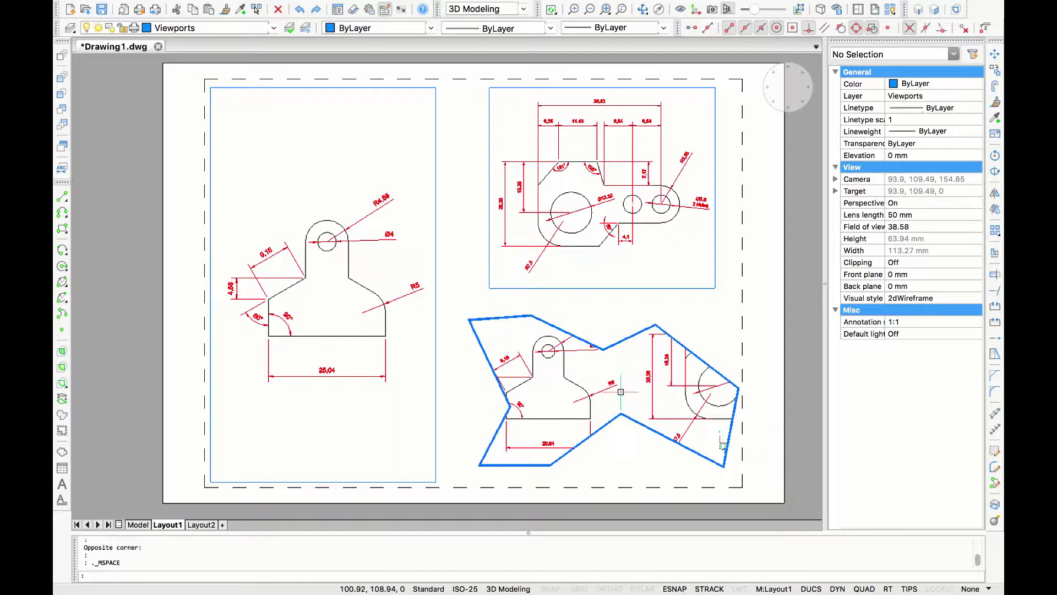
{"action": "scroll", "coordinate": [621, 391], "scroll_direction": "down", "scroll_amount": 3}
{"action": "middle_click_drag", "start_coordinate": [624, 390], "coordinate": [596, 391]}
{"action": "scroll", "coordinate": [596, 391], "scroll_direction": "up", "scroll_amount": 2}
{"action": "double_click", "coordinate": [646, 485]}
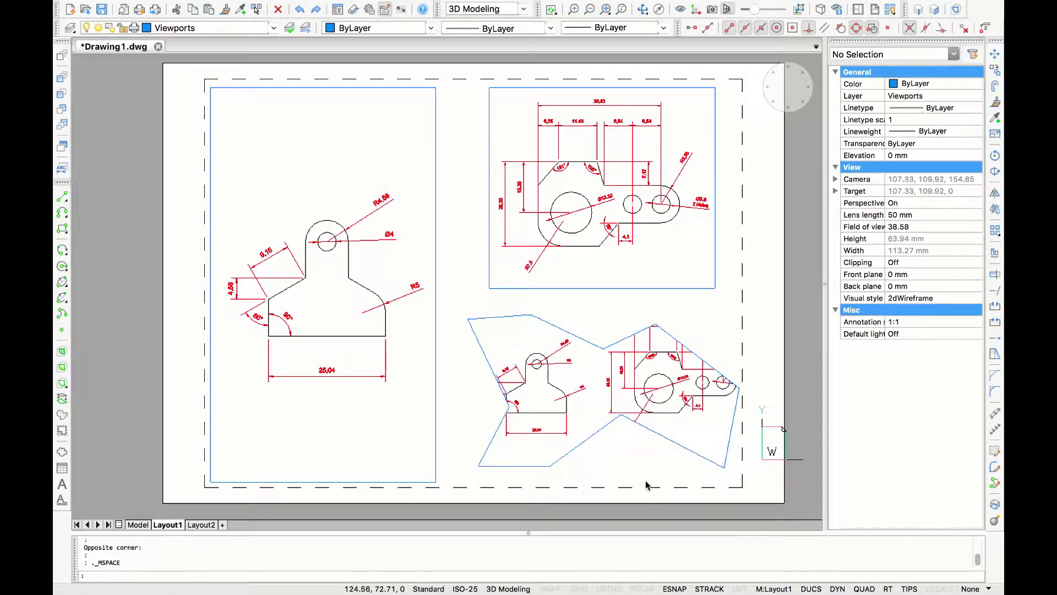
{"action": "double_click", "coordinate": [646, 484]}
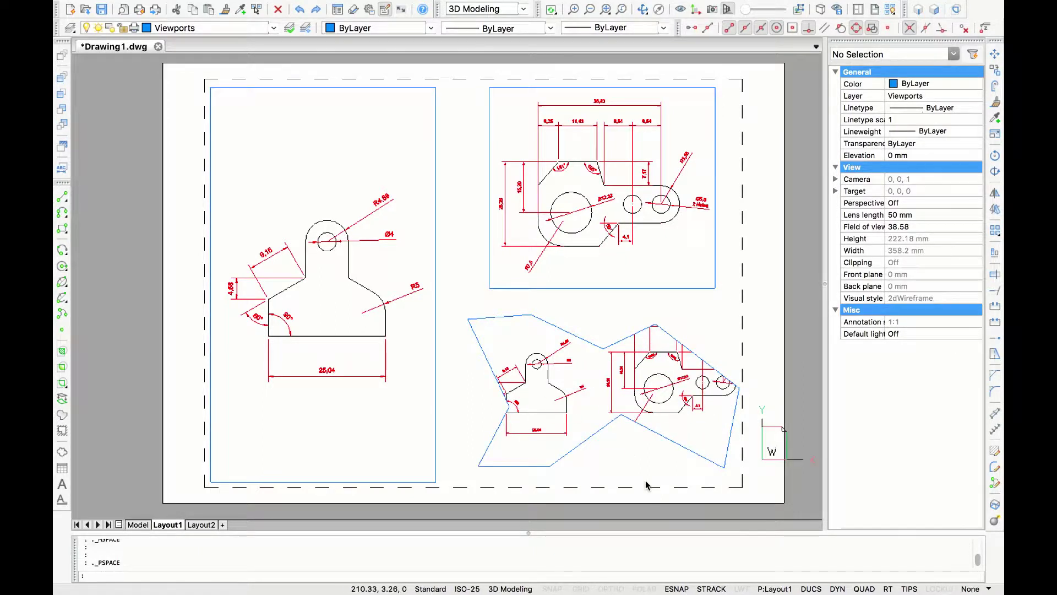
Open Layout1's page setup, review the available printers in the plotter configuration and keep Print As PDF
{"action": "right_click", "coordinate": [177, 526]}
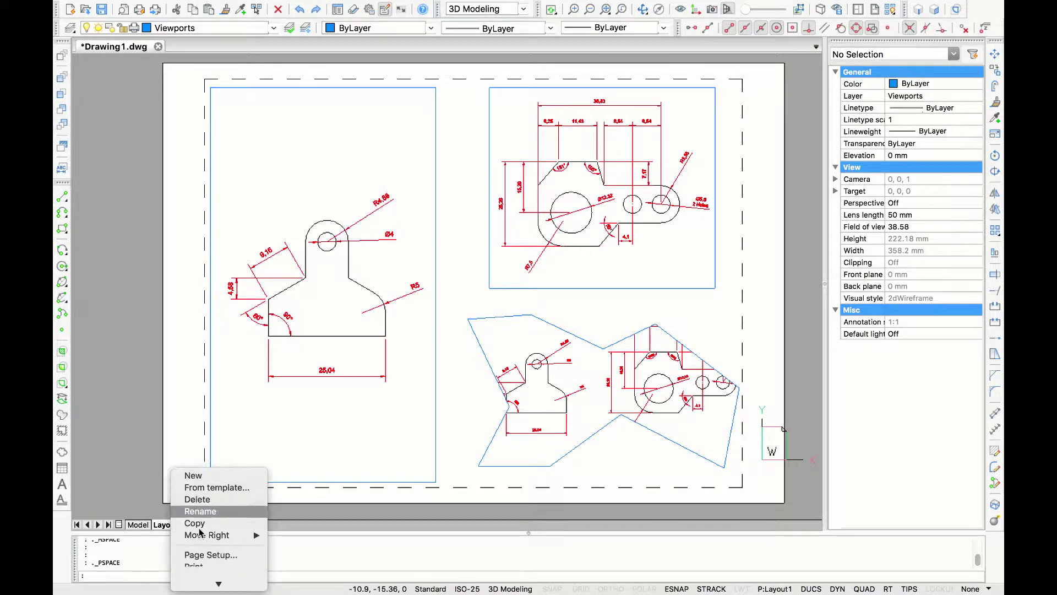
{"action": "left_click", "coordinate": [203, 550]}
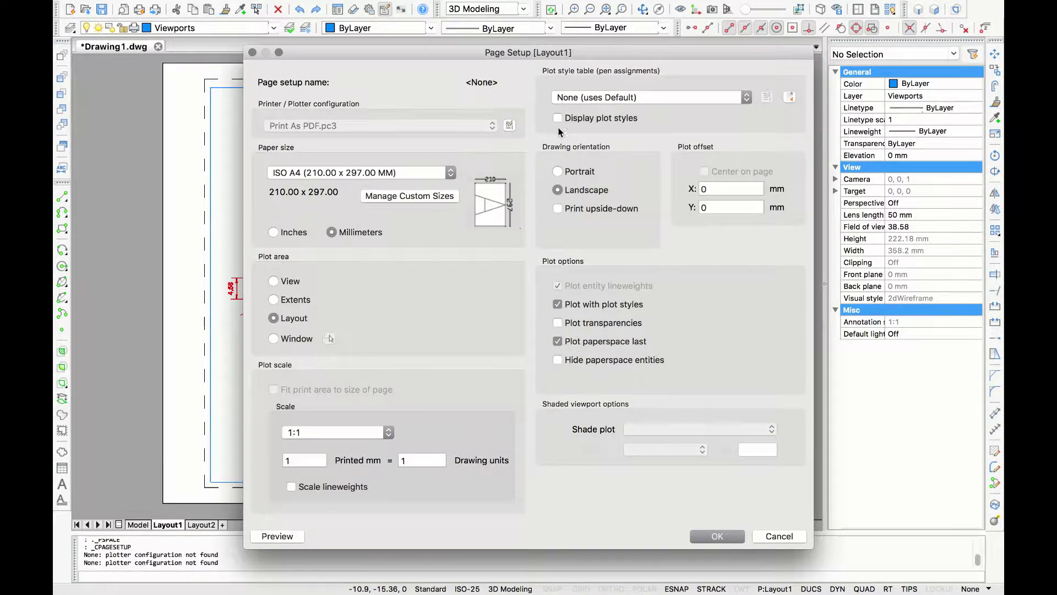
{"action": "left_click", "coordinate": [508, 126]}
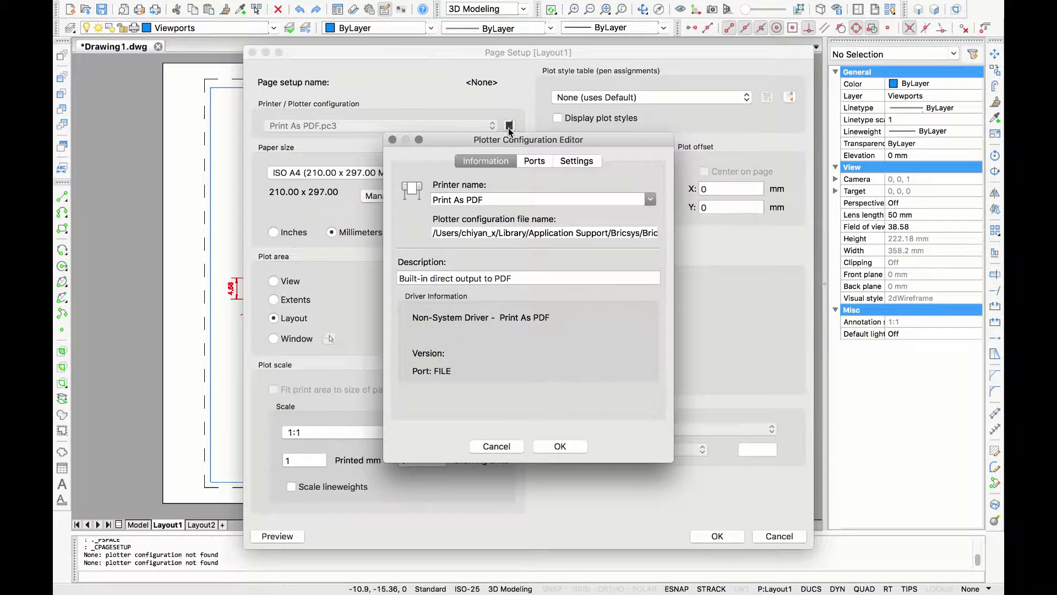
{"action": "left_click", "coordinate": [650, 200]}
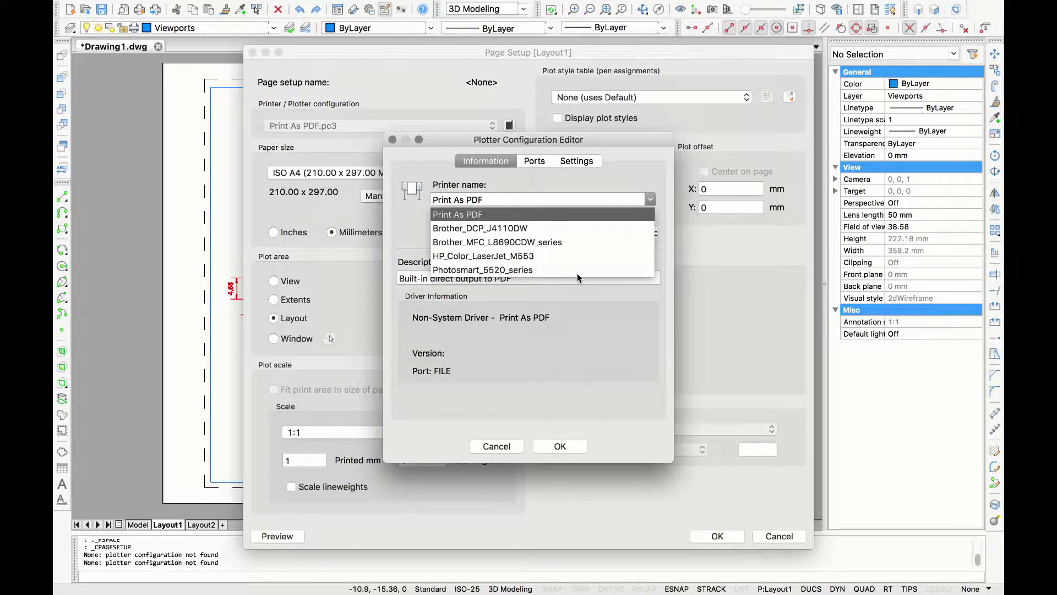
{"action": "left_click", "coordinate": [583, 318]}
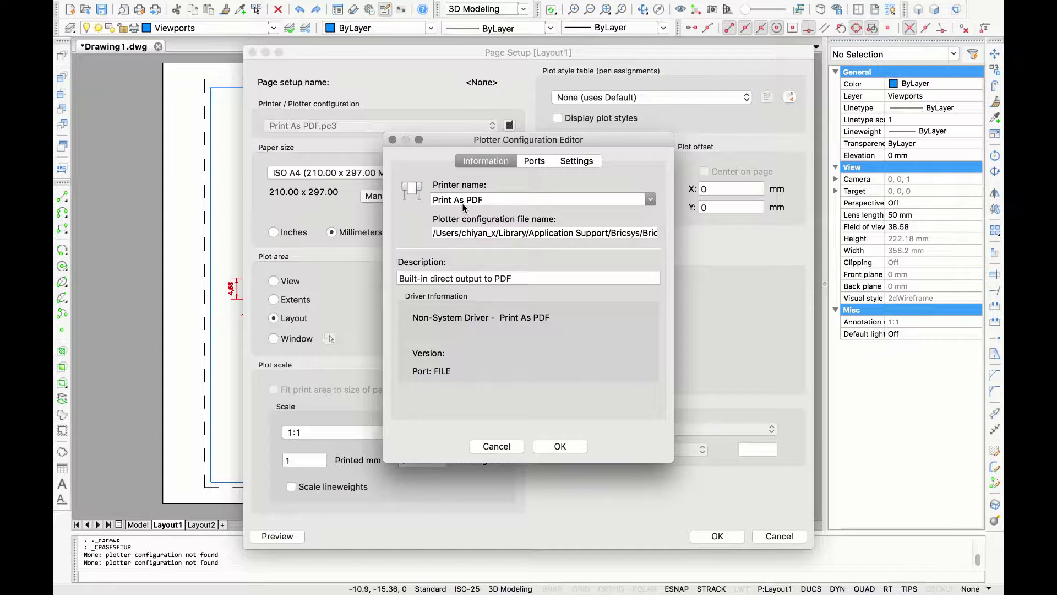
{"action": "left_click", "coordinate": [556, 447]}
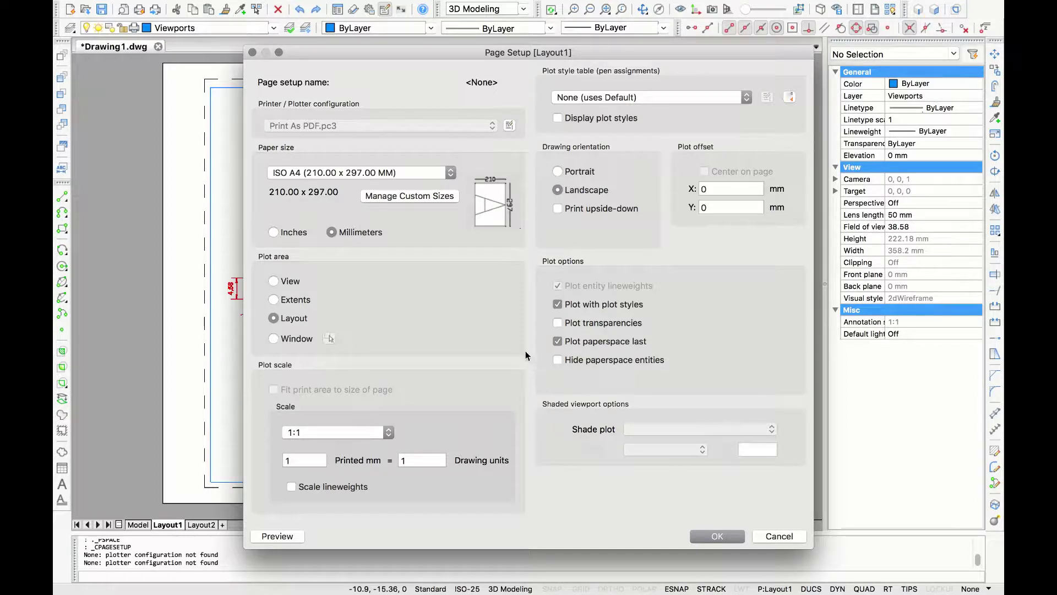
Set Layout1's paper size to ISO A3 and its plot style table to monochrome.ctb
{"action": "left_click", "coordinate": [450, 174]}
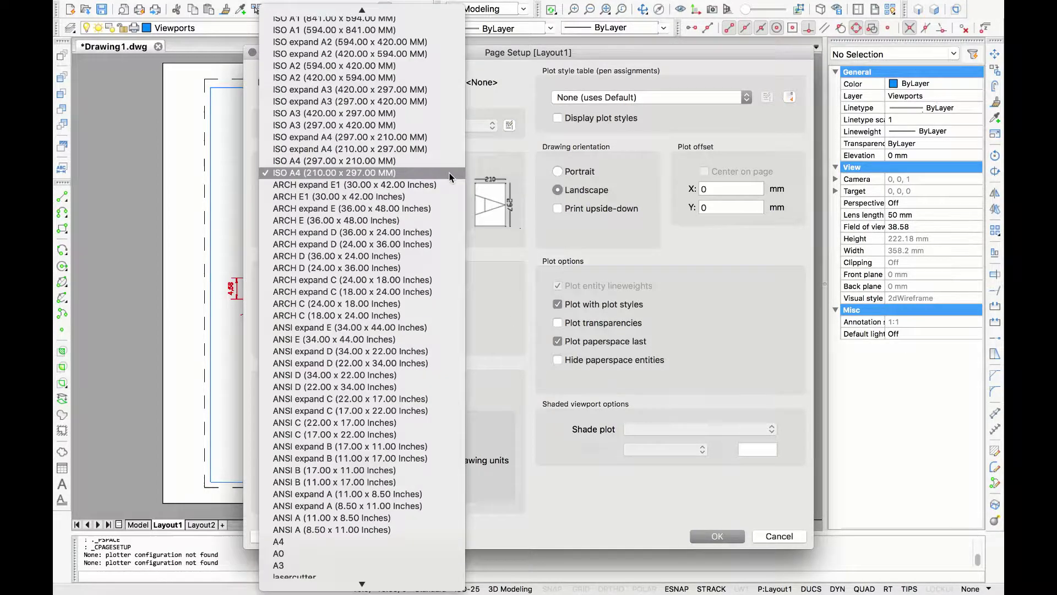
{"action": "left_click", "coordinate": [413, 126]}
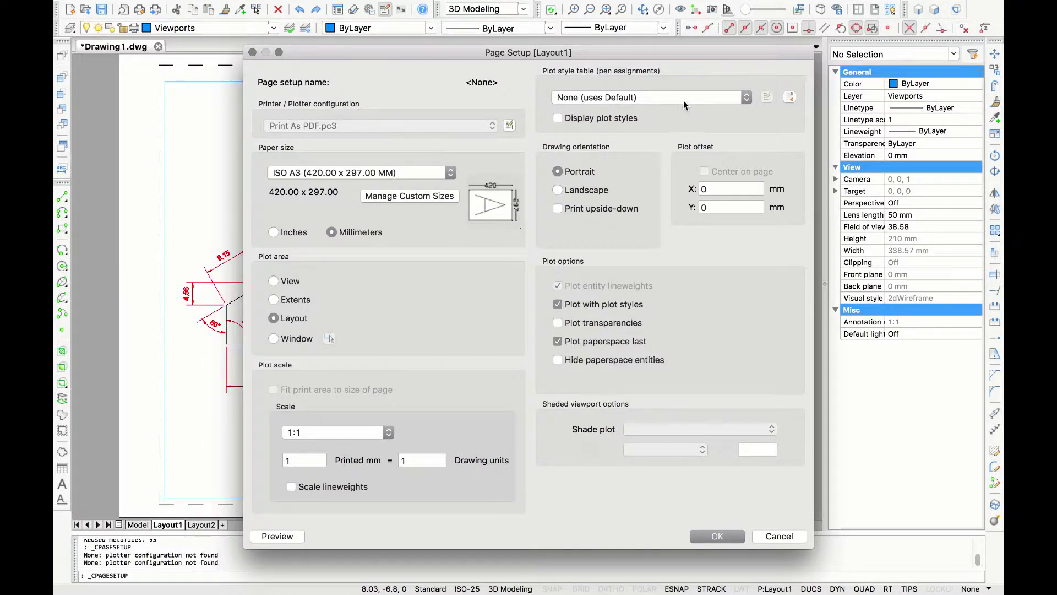
{"action": "left_click", "coordinate": [683, 99]}
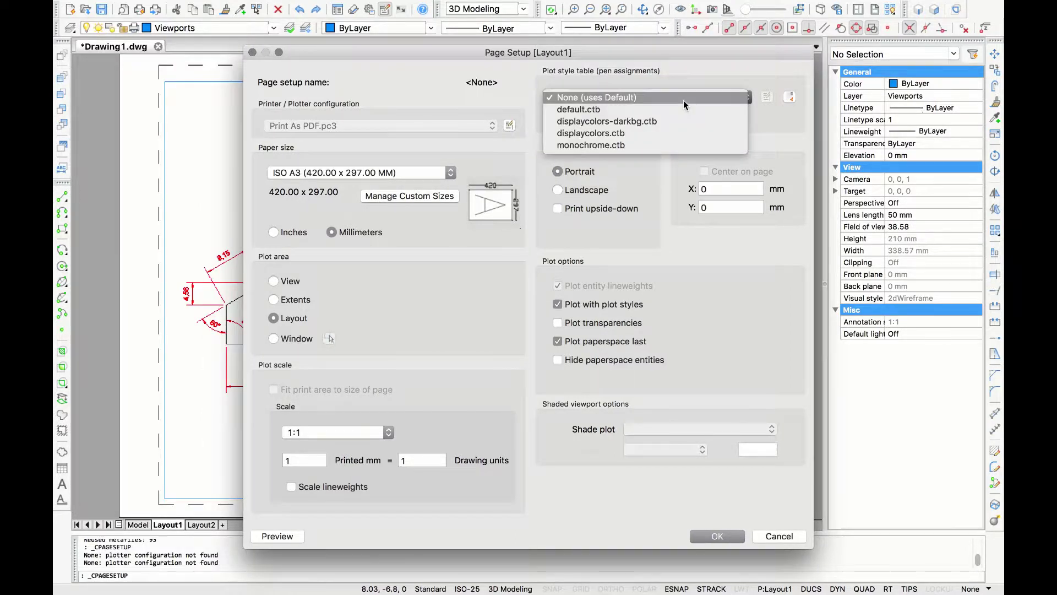
{"action": "left_click", "coordinate": [639, 143]}
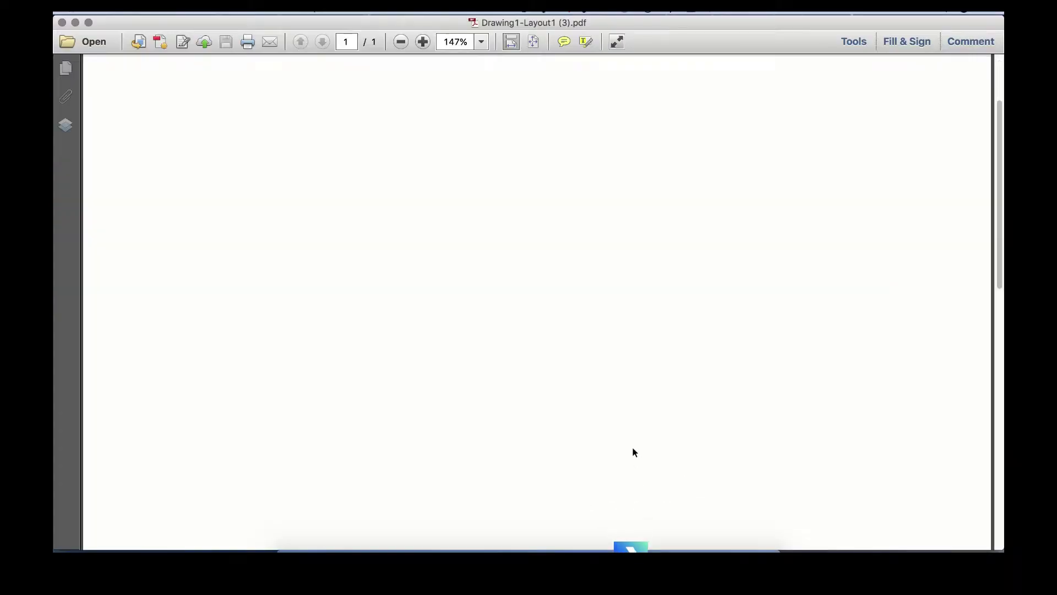
Switch to the PDF viewer and examine how the viewports are plotted in Drawing1-Layout1 (3).pdf
{"action": "scroll", "coordinate": [632, 446], "scroll_direction": "down", "scroll_amount": 2}
{"action": "scroll", "coordinate": [633, 452], "scroll_direction": "down", "scroll_amount": 5}
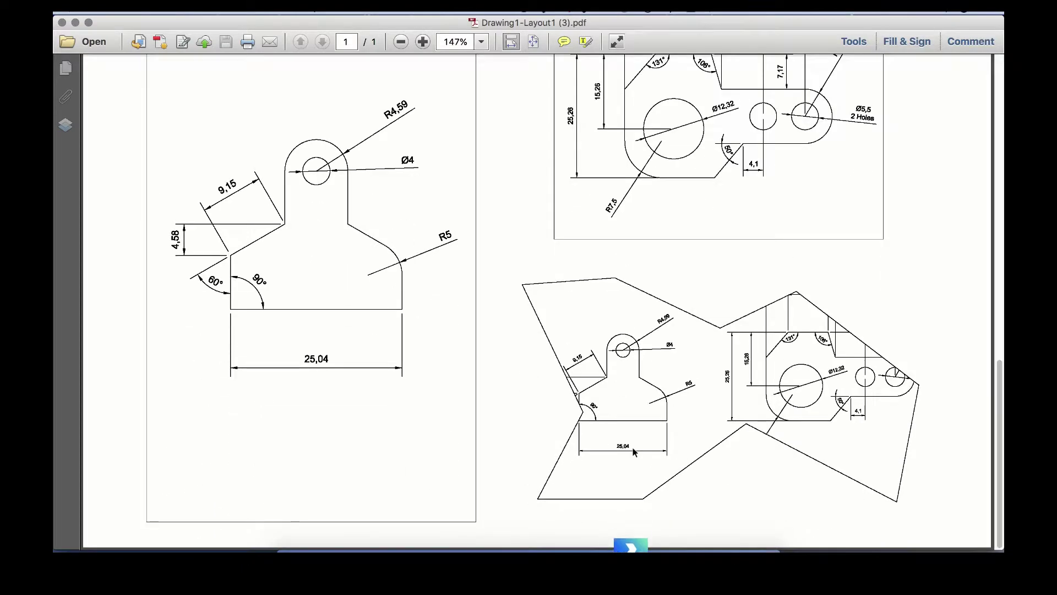
{"action": "scroll", "coordinate": [634, 452], "scroll_direction": "up", "scroll_amount": 3}
{"action": "scroll", "coordinate": [633, 449], "scroll_direction": "up", "scroll_amount": 5}
{"action": "scroll", "coordinate": [633, 447], "scroll_direction": "down", "scroll_amount": 6}
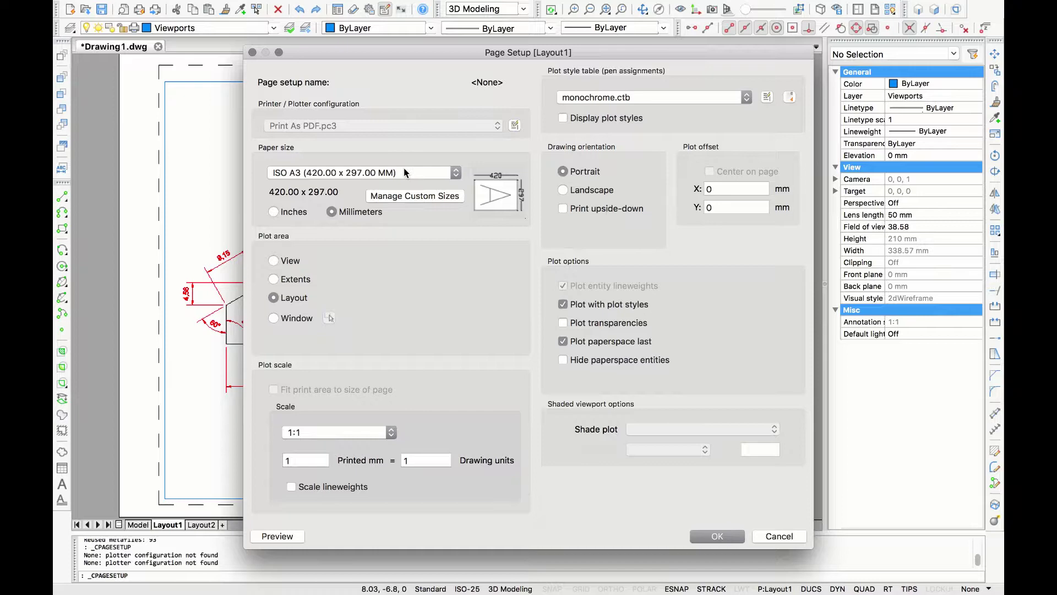
Set the paper size to ISO A3 (297.00 x 420.00 MM) in landscape with plot transparencies enabled, and apply the page setup
{"action": "left_click", "coordinate": [406, 170]}
{"action": "left_click", "coordinate": [371, 185]}
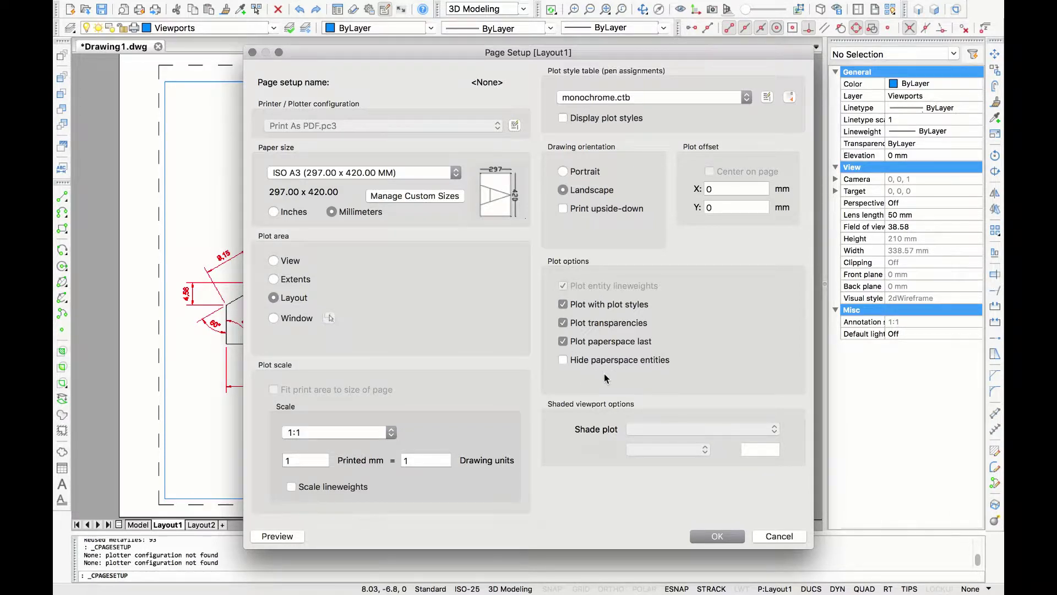
{"action": "left_click", "coordinate": [718, 535]}
Stretch the upper right viewport's right edge horizontally to the right boundary of the A3 printable area
{"action": "scroll", "coordinate": [705, 386], "scroll_direction": "down", "scroll_amount": 3}
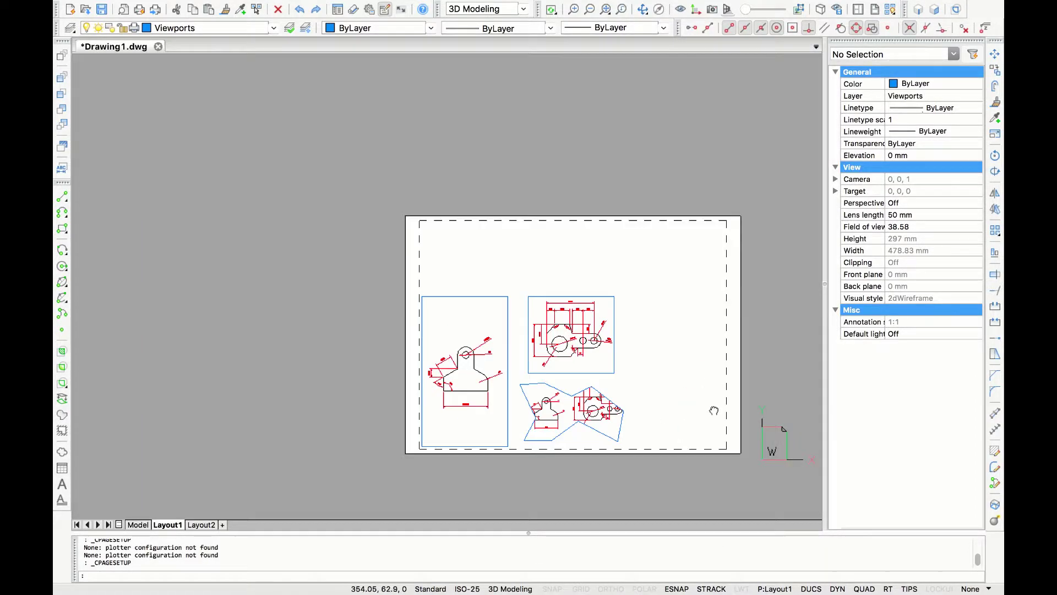
{"action": "middle_click_drag", "start_coordinate": [714, 406], "coordinate": [636, 403]}
{"action": "scroll", "coordinate": [636, 403], "scroll_direction": "up", "scroll_amount": 3}
{"action": "left_click", "coordinate": [575, 279]}
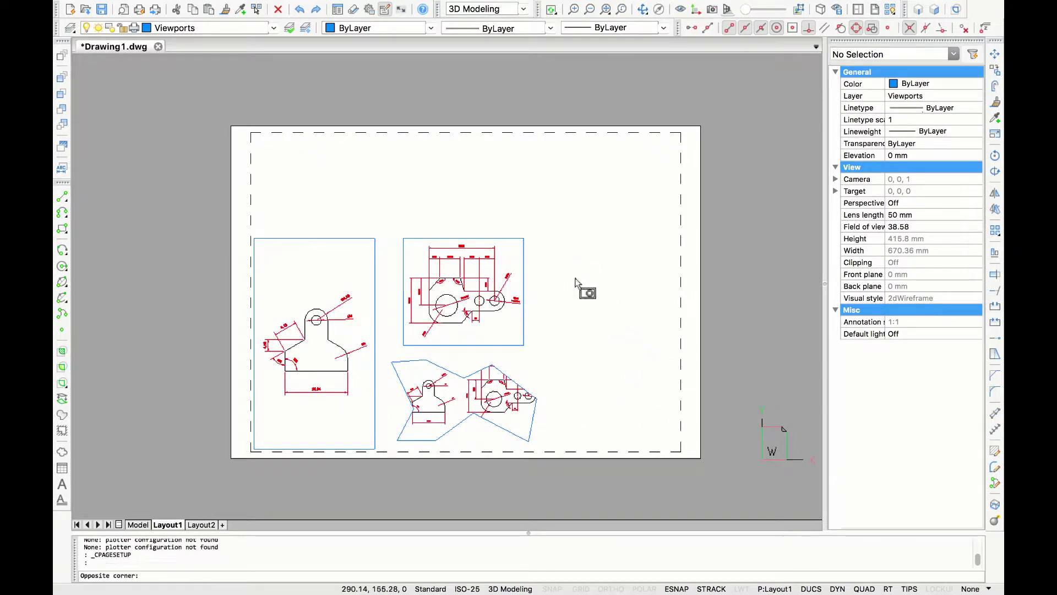
{"action": "left_click", "coordinate": [521, 223]}
{"action": "left_click", "coordinate": [524, 238]}
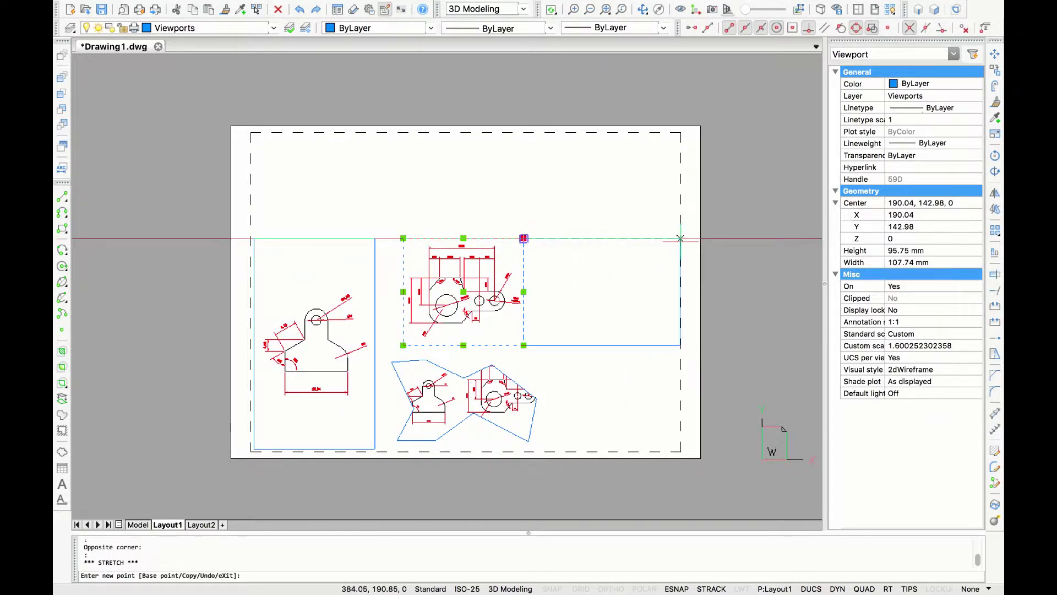
{"action": "left_click", "coordinate": [680, 238]}
Pan the view inside the widened viewport to bring both parts into it, then return to paper space
{"action": "double_click", "coordinate": [632, 293]}
{"action": "middle_click_drag", "start_coordinate": [545, 323], "coordinate": [601, 328]}
{"action": "double_click", "coordinate": [737, 348]}
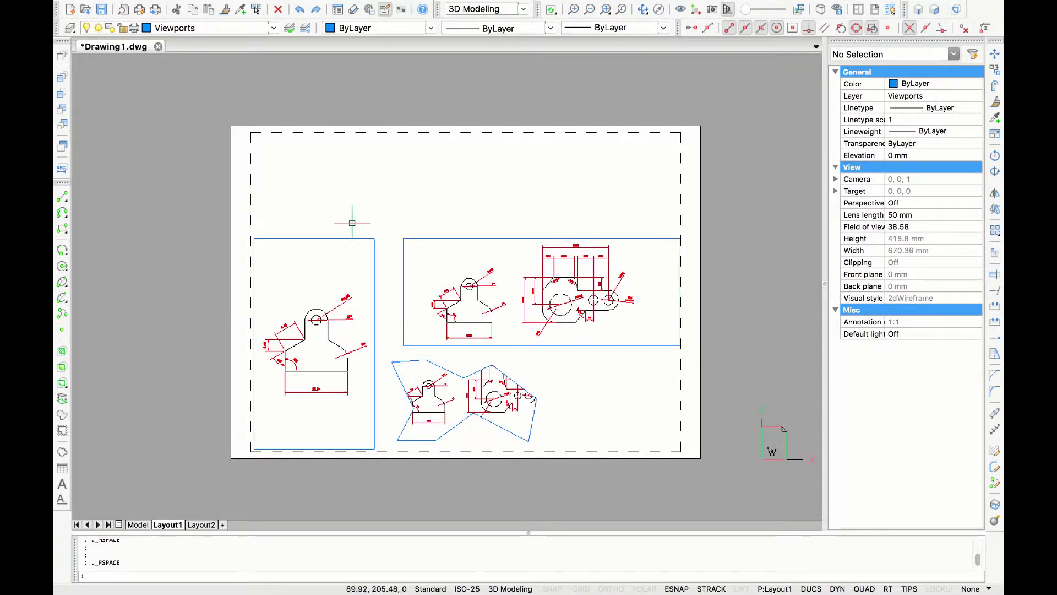
Create a rectangular viewport across the full printable width in the empty strip above the existing viewports
{"action": "left_click", "coordinate": [384, 266]}
{"action": "left_click", "coordinate": [351, 225]}
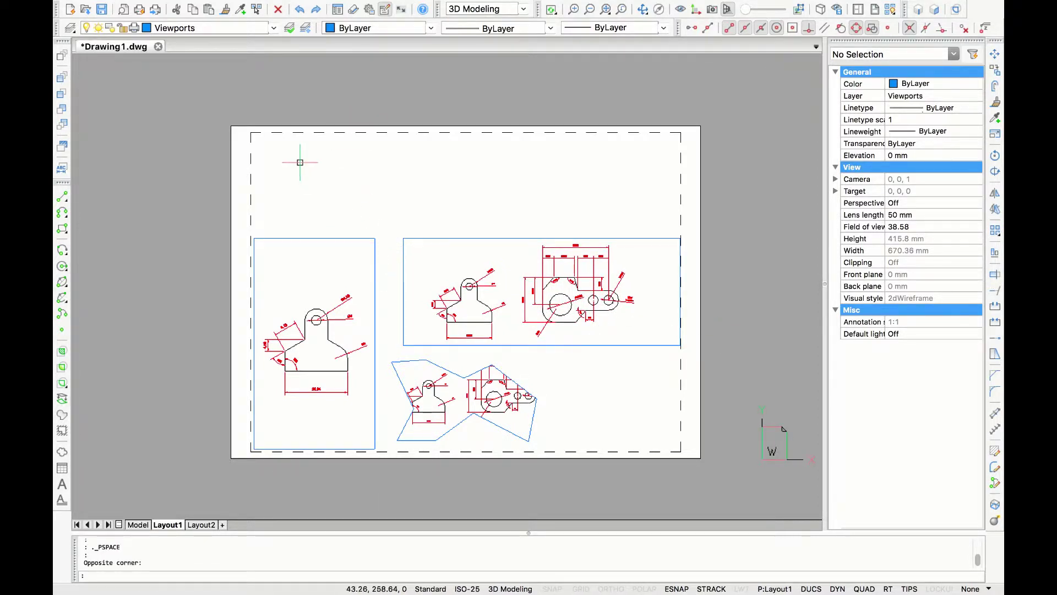
{"action": "type", "text": "vport"}
{"action": "key", "text": "Return"}
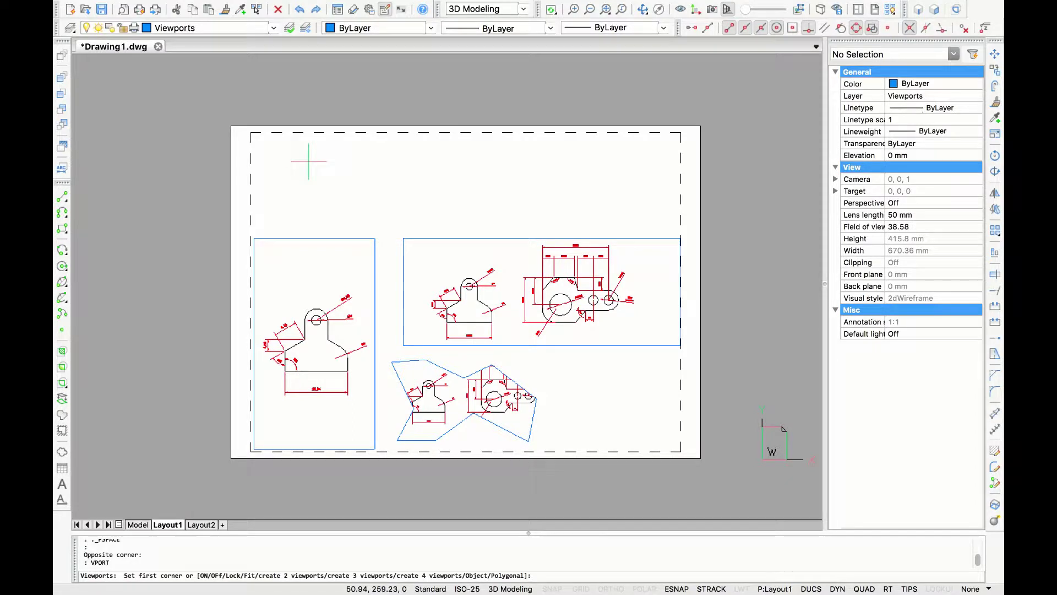
{"action": "right_click", "coordinate": [355, 165]}
{"action": "key", "text": "Return"}
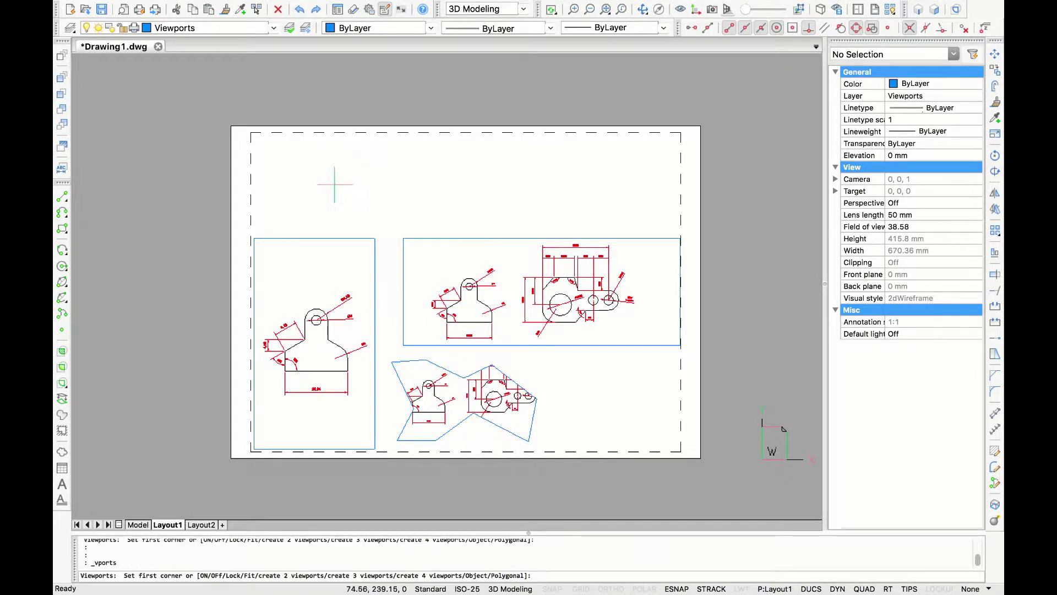
{"action": "left_click", "coordinate": [250, 133]}
{"action": "left_click", "coordinate": [681, 225]}
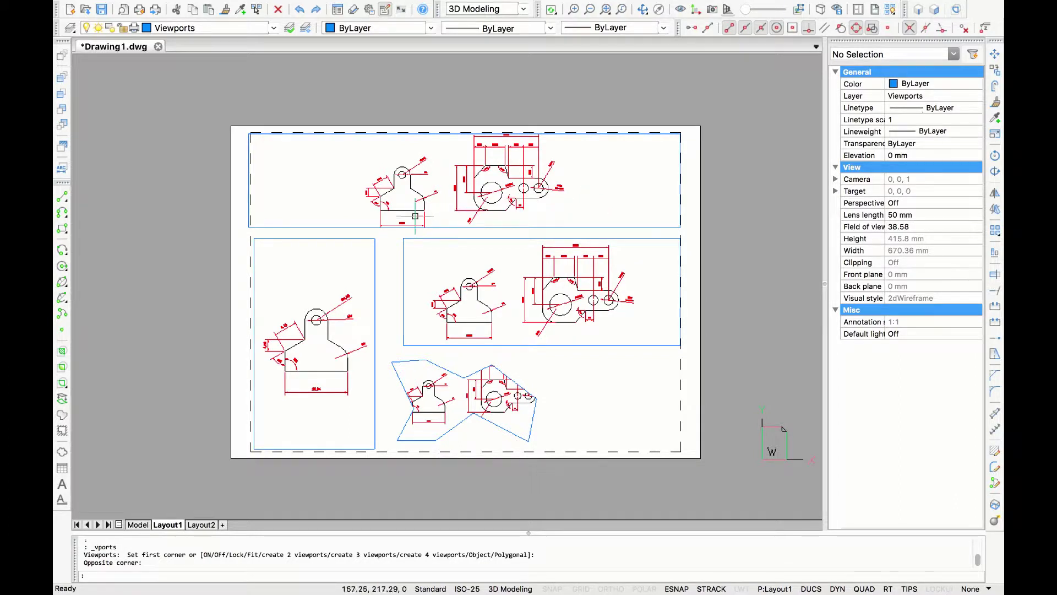
Set the annotation scale of the tall viewport beside the polygonal one to 2:1 and clear the selection
{"action": "left_click", "coordinate": [375, 304]}
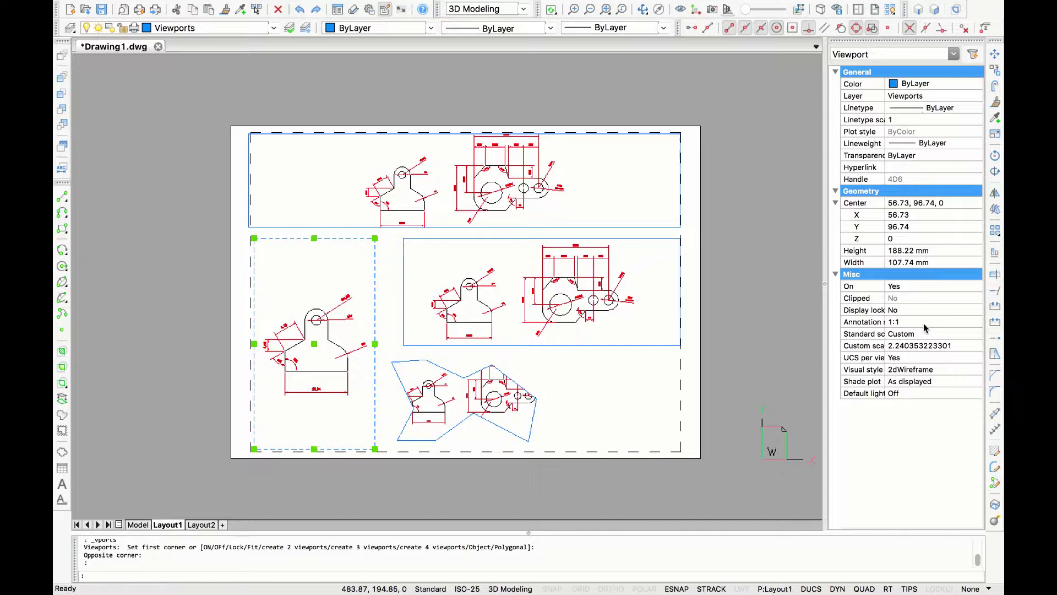
{"action": "left_click", "coordinate": [925, 325]}
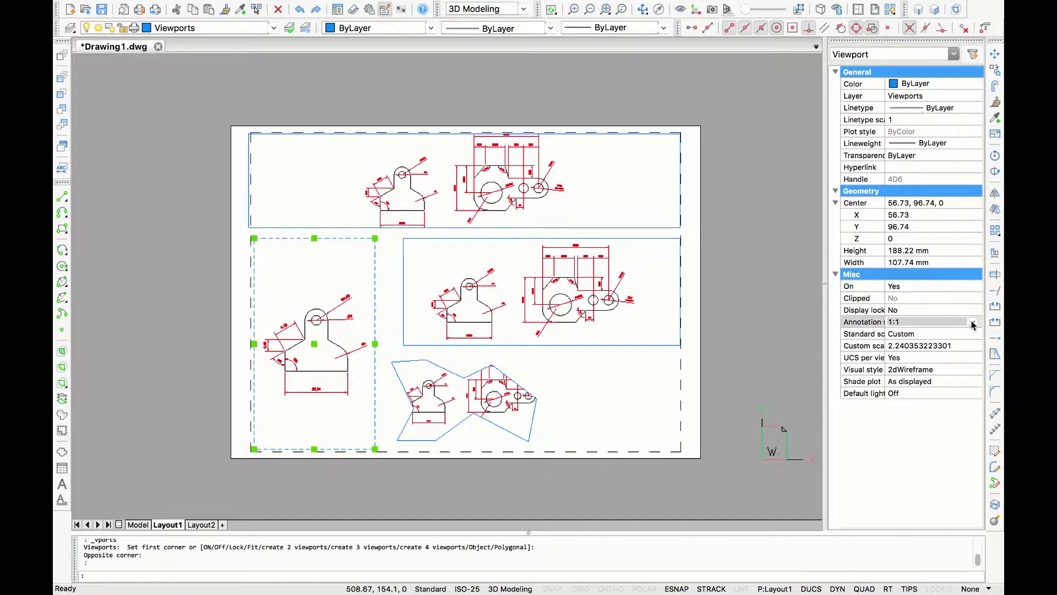
{"action": "left_click", "coordinate": [925, 323]}
{"action": "left_click", "coordinate": [905, 470]}
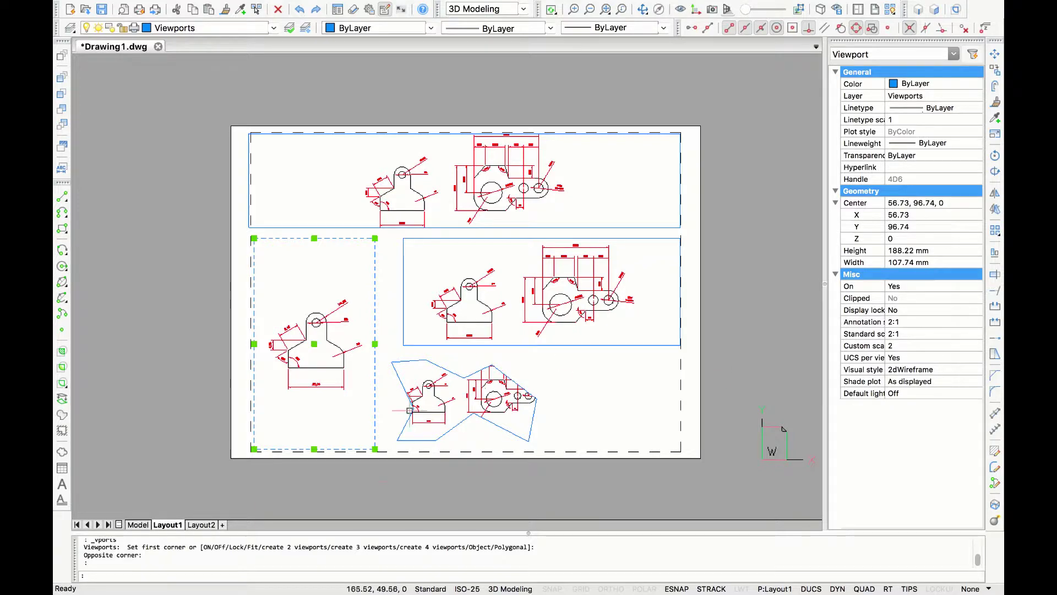
{"action": "left_click", "coordinate": [391, 483]}
{"action": "left_click", "coordinate": [364, 504]}
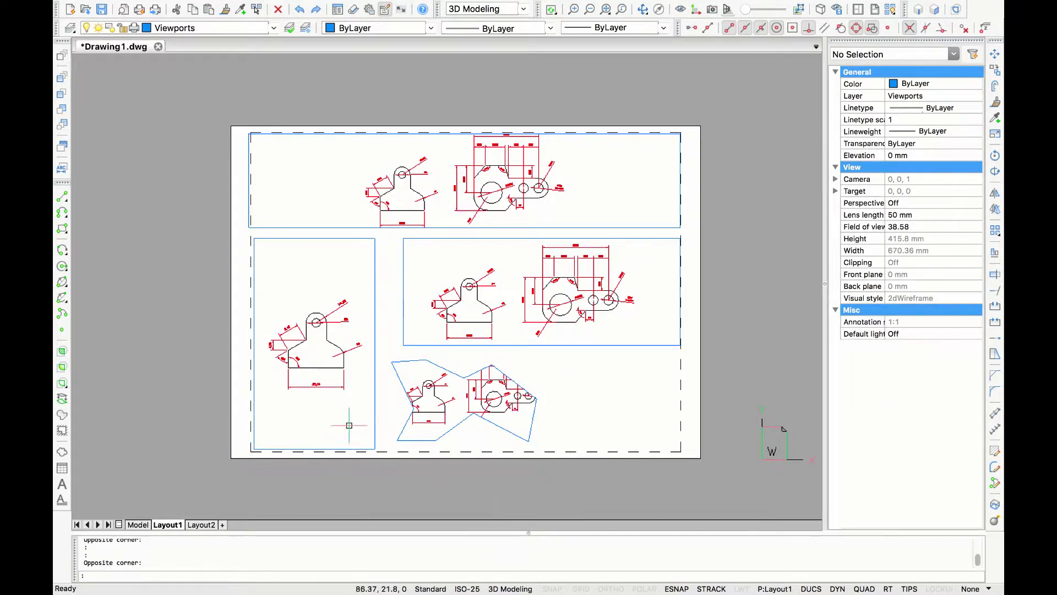
Try zooming the model view out and back in inside the tall viewport, and return to paper space
{"action": "middle_click_drag", "start_coordinate": [354, 419], "coordinate": [415, 420]}
{"action": "scroll", "coordinate": [391, 380], "scroll_direction": "up", "scroll_amount": 3}
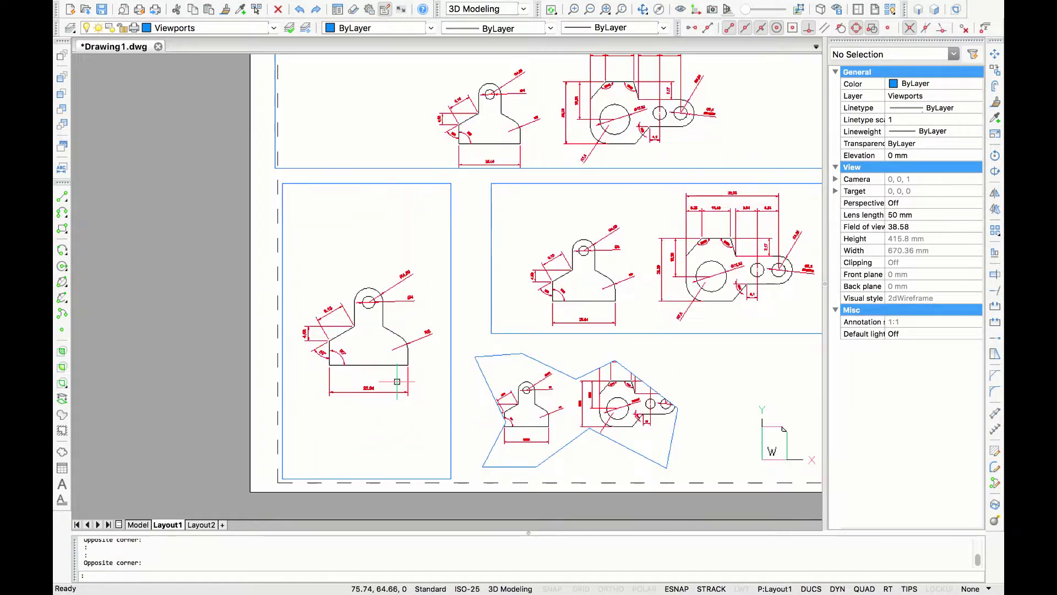
{"action": "double_click", "coordinate": [397, 412]}
{"action": "scroll", "coordinate": [398, 413], "scroll_direction": "down", "scroll_amount": 2}
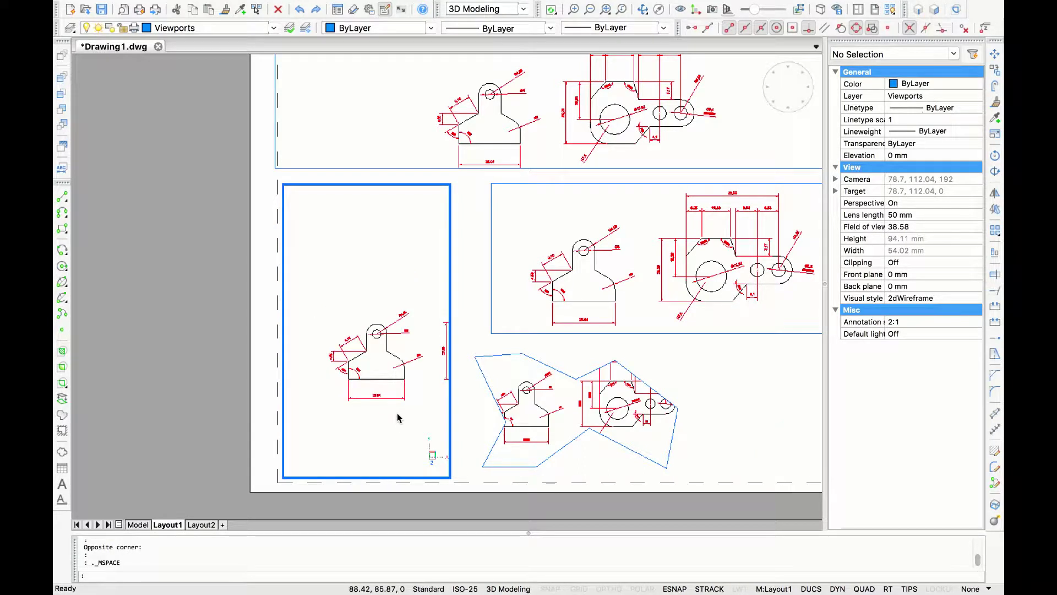
{"action": "scroll", "coordinate": [397, 417], "scroll_direction": "up", "scroll_amount": 2}
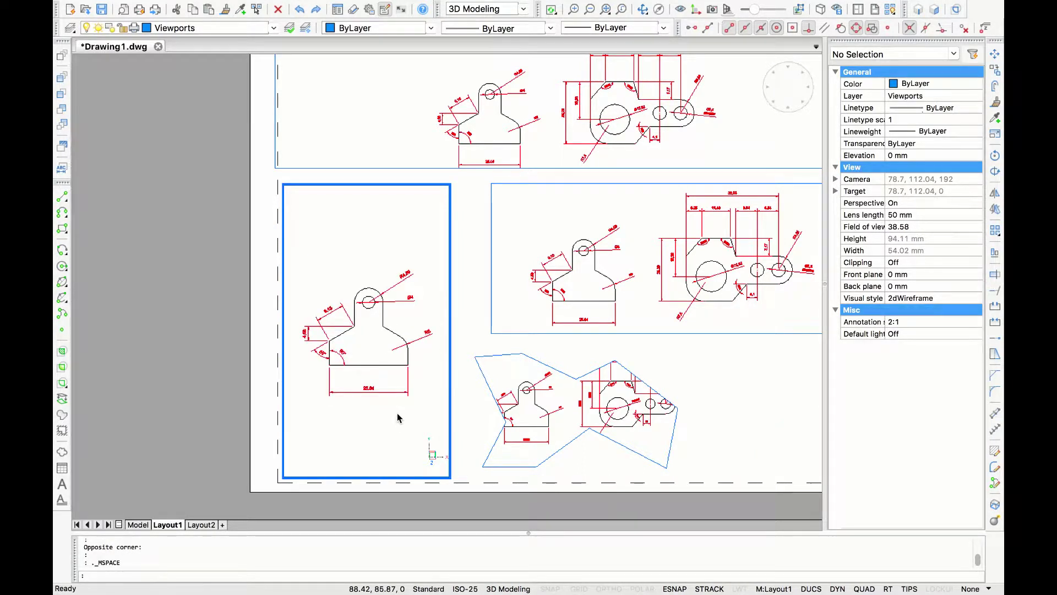
{"action": "double_click", "coordinate": [451, 495]}
Set the tall viewport's annotation scale to 2:1 and lock its display
{"action": "left_click", "coordinate": [451, 475]}
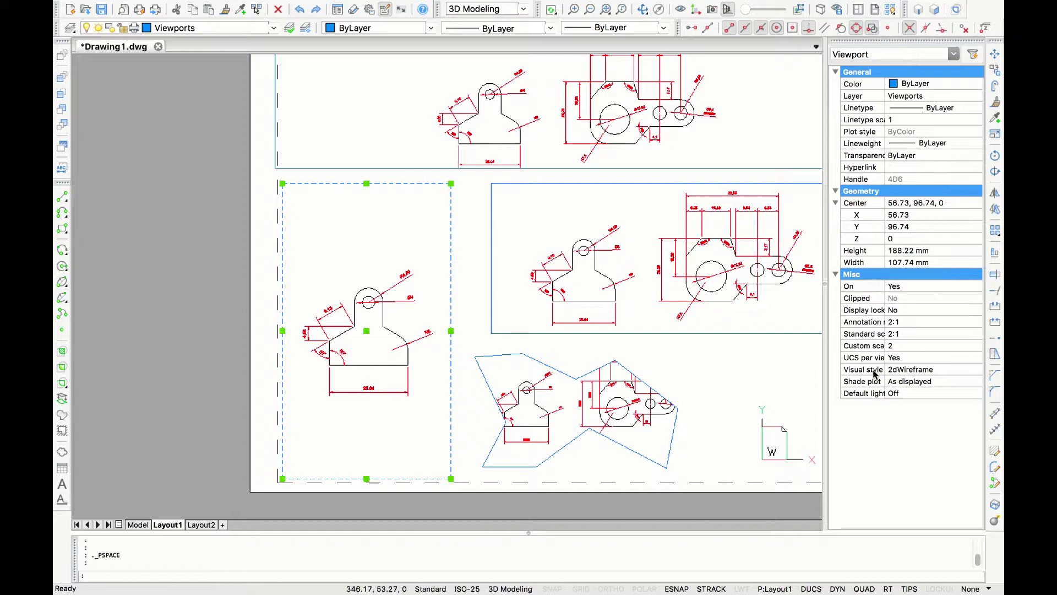
{"action": "double_click", "coordinate": [926, 324]}
{"action": "left_click", "coordinate": [973, 322]}
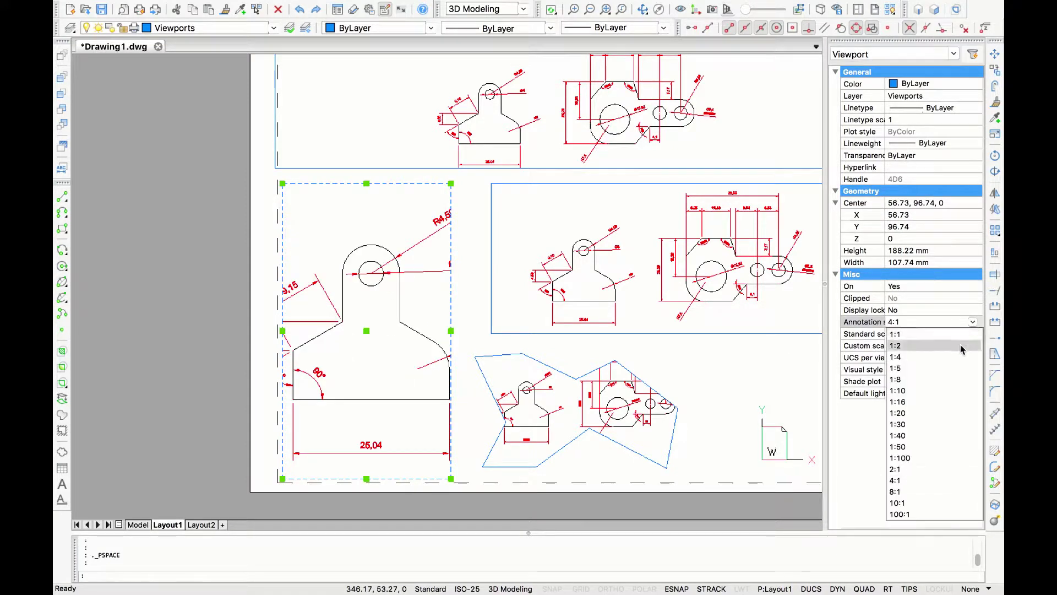
{"action": "left_click", "coordinate": [918, 472]}
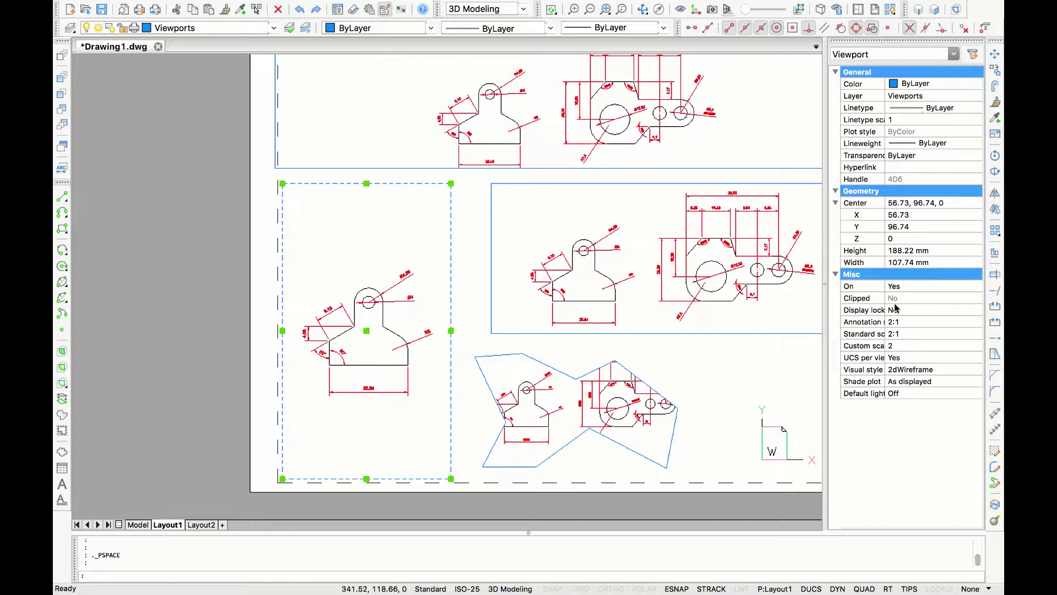
{"action": "left_click", "coordinate": [973, 311]}
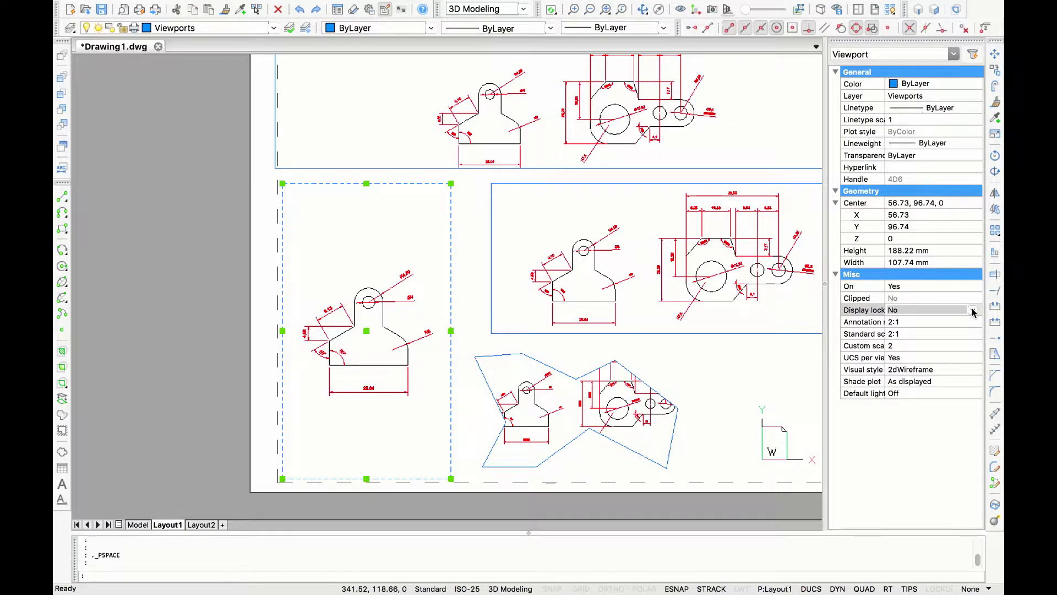
{"action": "left_click", "coordinate": [973, 311]}
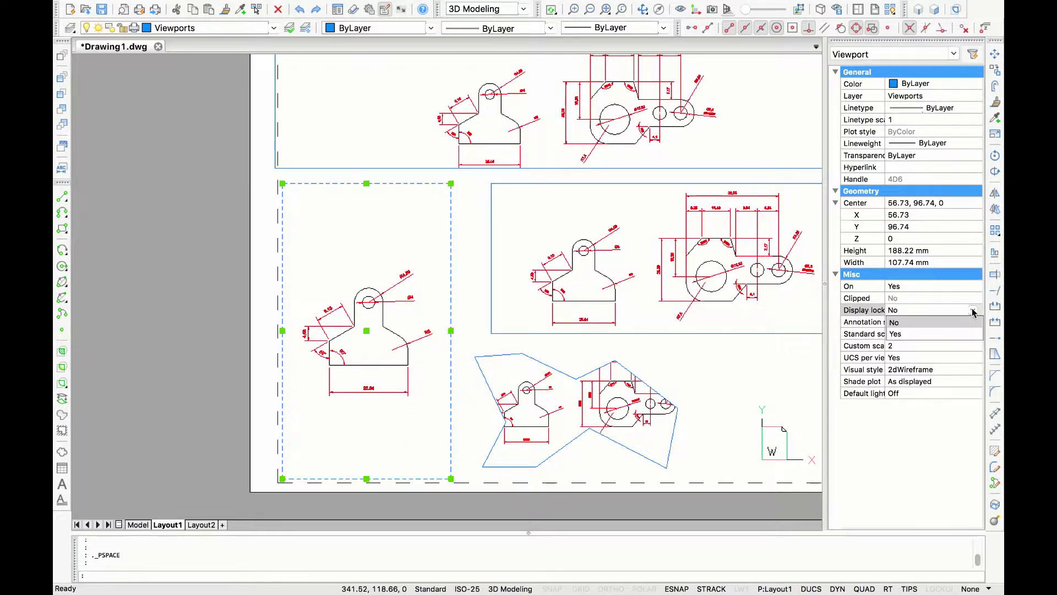
{"action": "left_click", "coordinate": [931, 335]}
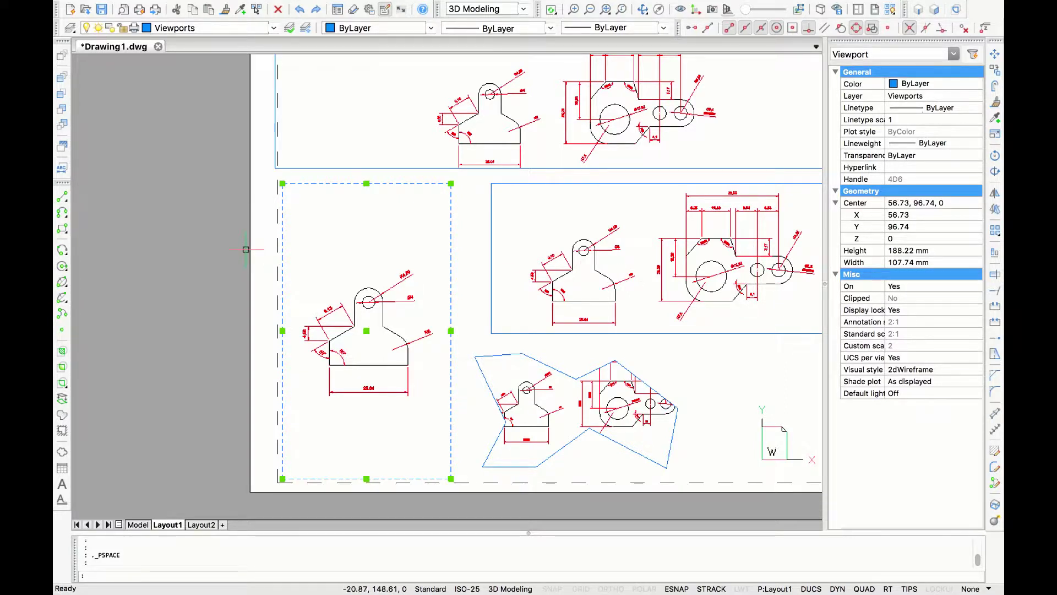
Test the display lock by zooming in and out with the tall viewport active, and return to paper space
{"action": "double_click", "coordinate": [329, 254]}
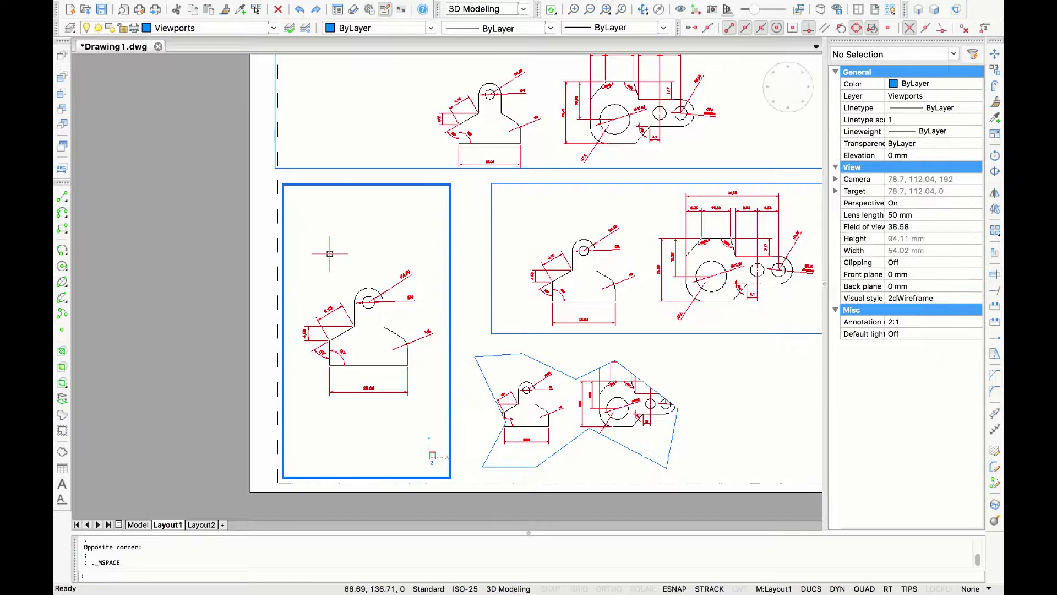
{"action": "scroll", "coordinate": [329, 253], "scroll_direction": "down", "scroll_amount": 3}
{"action": "scroll", "coordinate": [331, 256], "scroll_direction": "up", "scroll_amount": 1}
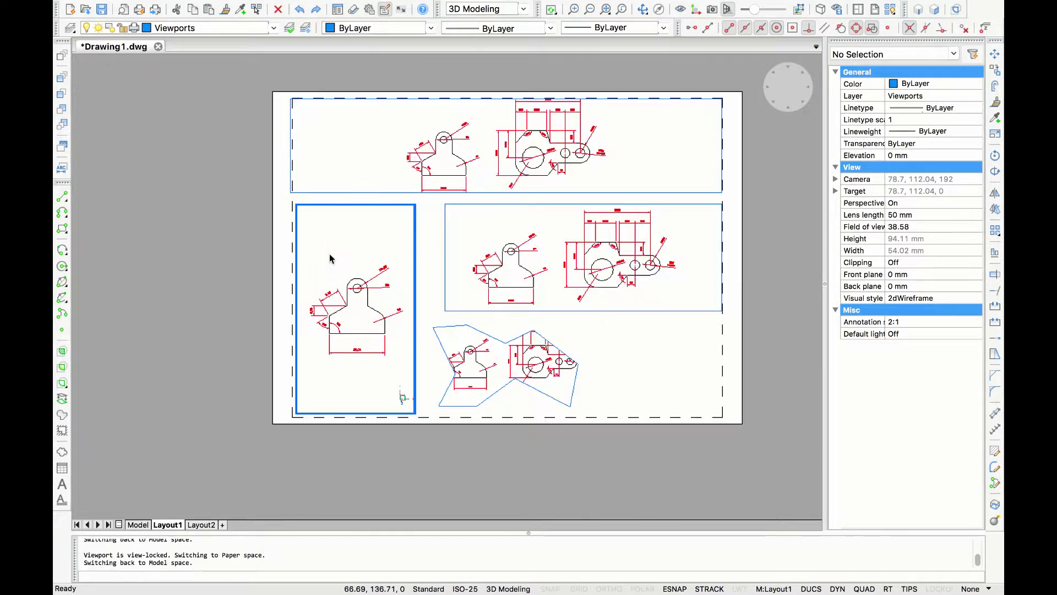
{"action": "scroll", "coordinate": [330, 258], "scroll_direction": "up", "scroll_amount": 5}
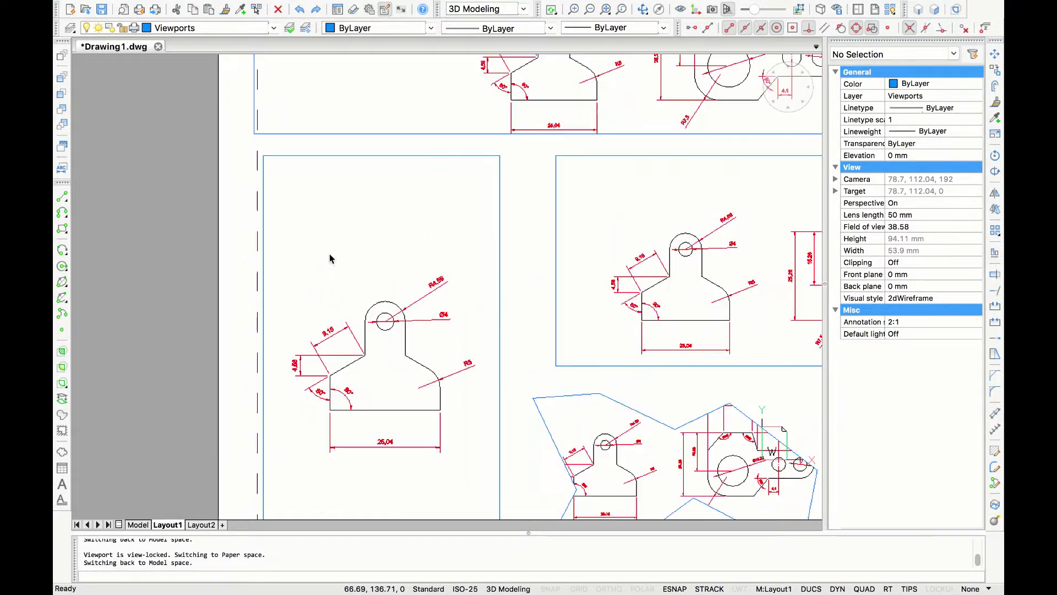
{"action": "scroll", "coordinate": [322, 256], "scroll_direction": "down", "scroll_amount": 2}
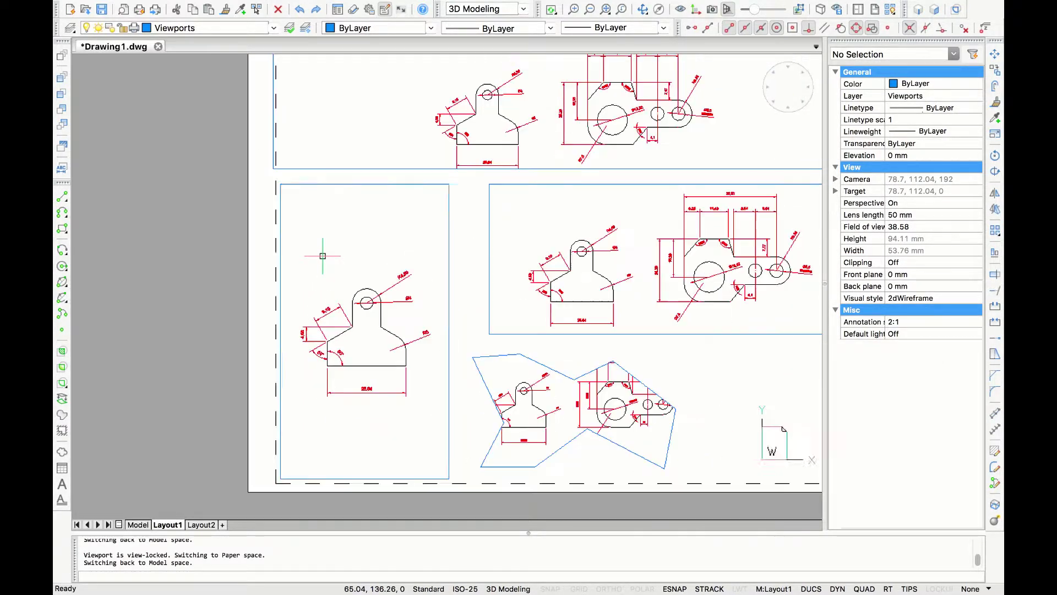
{"action": "double_click", "coordinate": [249, 263]}
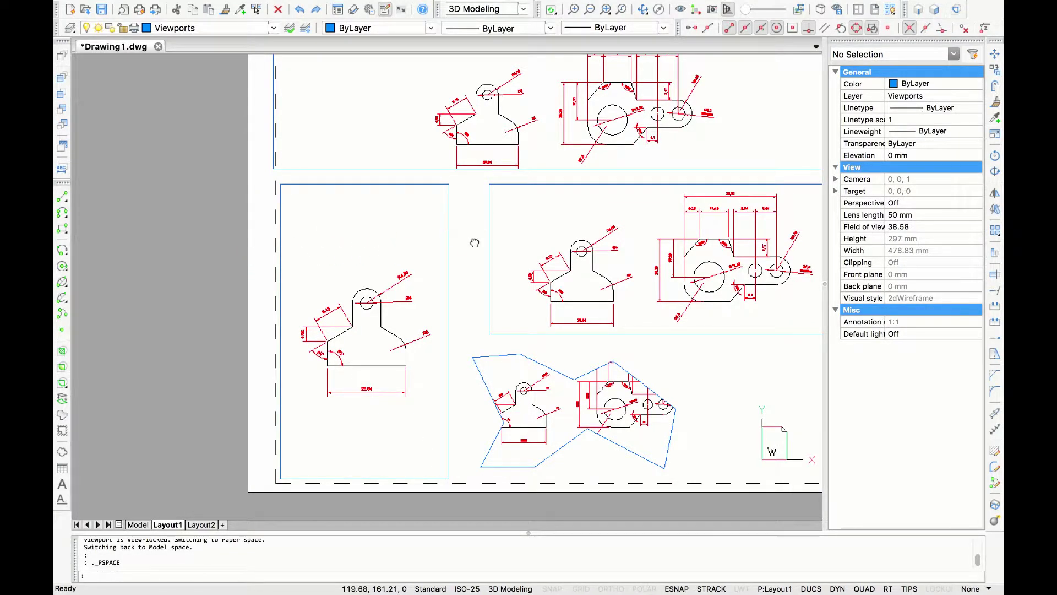
Set the annotation scale of the full-width viewport along the sheet's upper edge to 8:1
{"action": "middle_click_drag", "start_coordinate": [477, 241], "coordinate": [372, 300]}
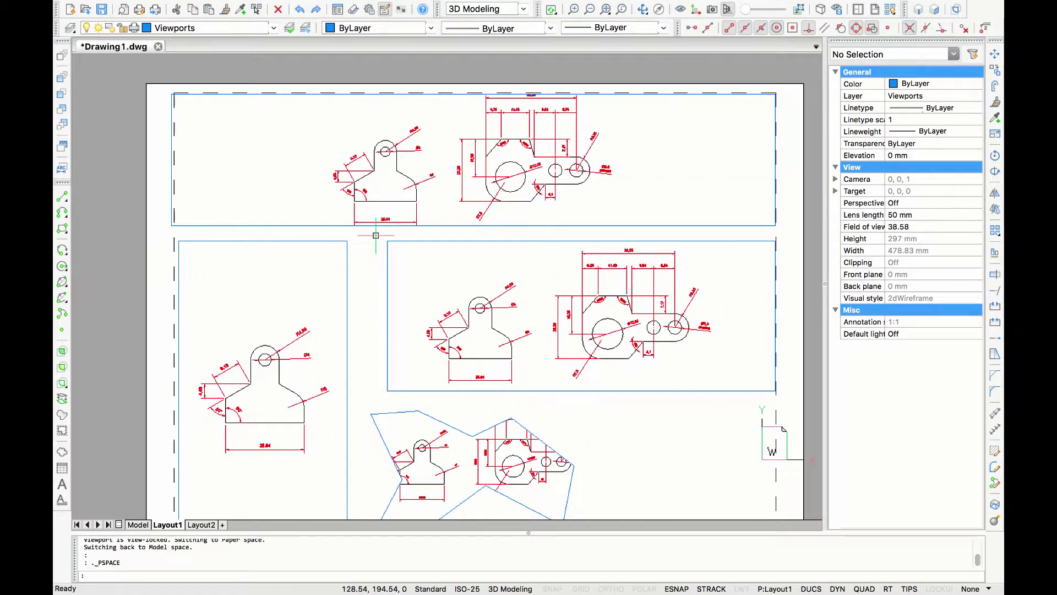
{"action": "left_click", "coordinate": [769, 225]}
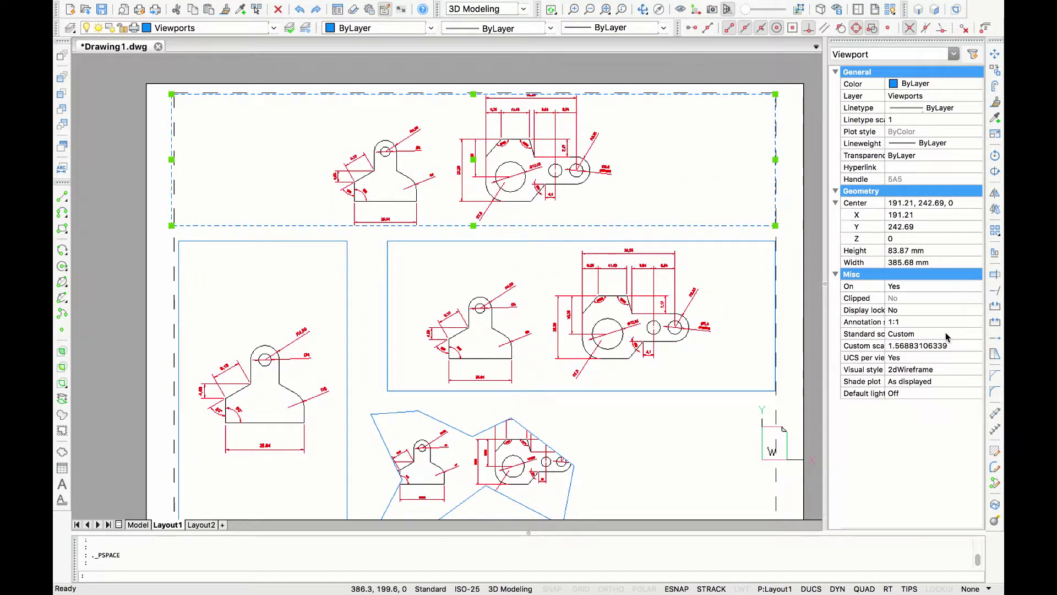
{"action": "left_click", "coordinate": [932, 320]}
{"action": "left_click", "coordinate": [932, 322]}
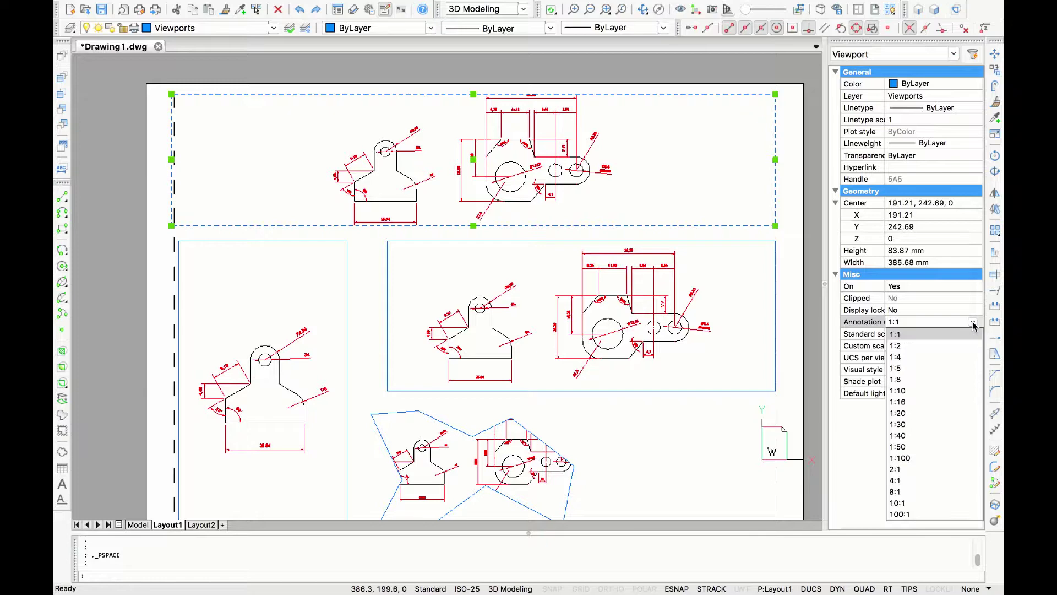
{"action": "left_click", "coordinate": [922, 492]}
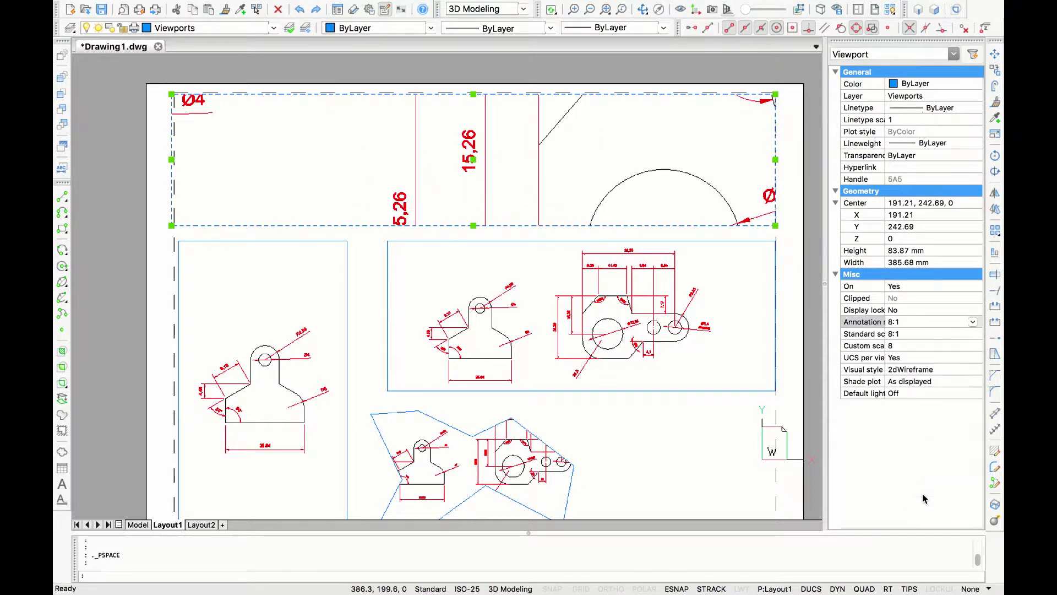
Pan the full-width viewport's view onto the part with the two small holes and set its annotation scale to 4:1
{"action": "double_click", "coordinate": [683, 165]}
{"action": "middle_click_drag", "start_coordinate": [627, 193], "coordinate": [445, 174]}
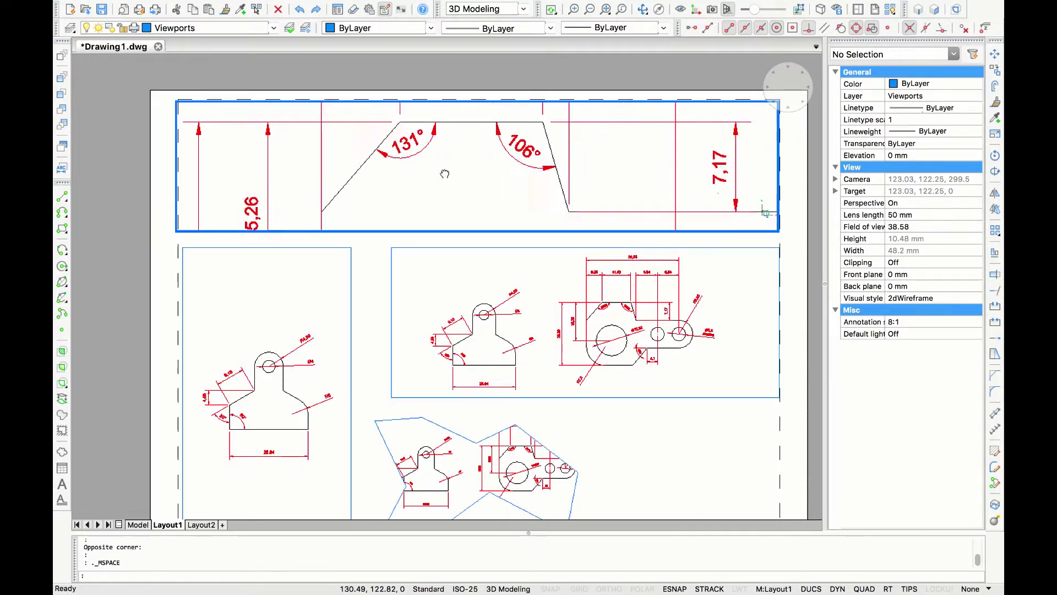
{"action": "middle_click_drag", "start_coordinate": [549, 193], "coordinate": [478, 168]}
{"action": "scroll", "coordinate": [683, 167], "scroll_direction": "down", "scroll_amount": 2}
{"action": "scroll", "coordinate": [659, 164], "scroll_direction": "up", "scroll_amount": 1}
{"action": "middle_click_drag", "start_coordinate": [660, 162], "coordinate": [638, 169]}
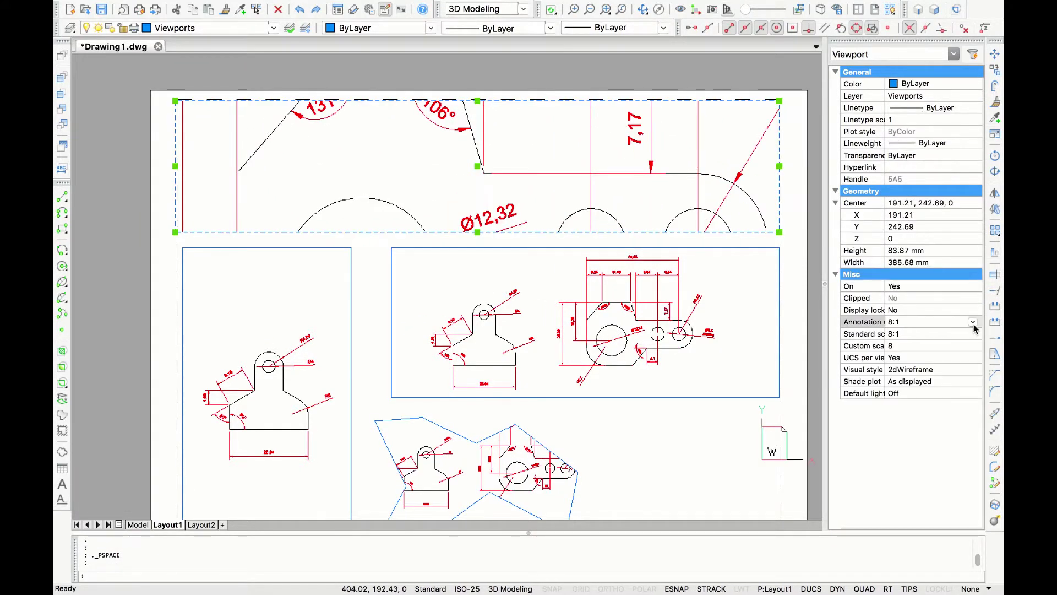
{"action": "left_click", "coordinate": [973, 323]}
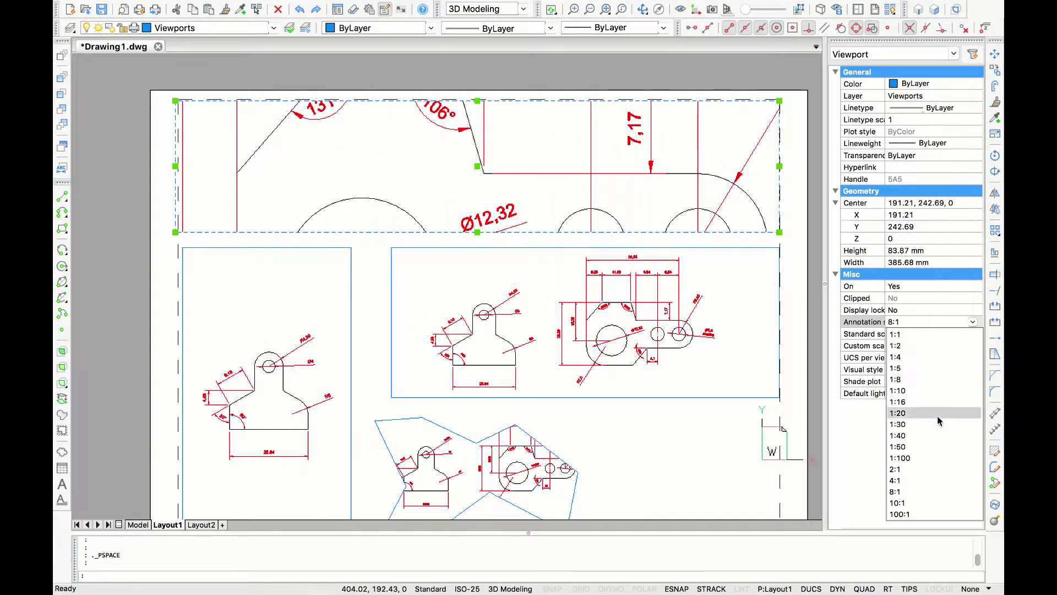
{"action": "left_click", "coordinate": [915, 481]}
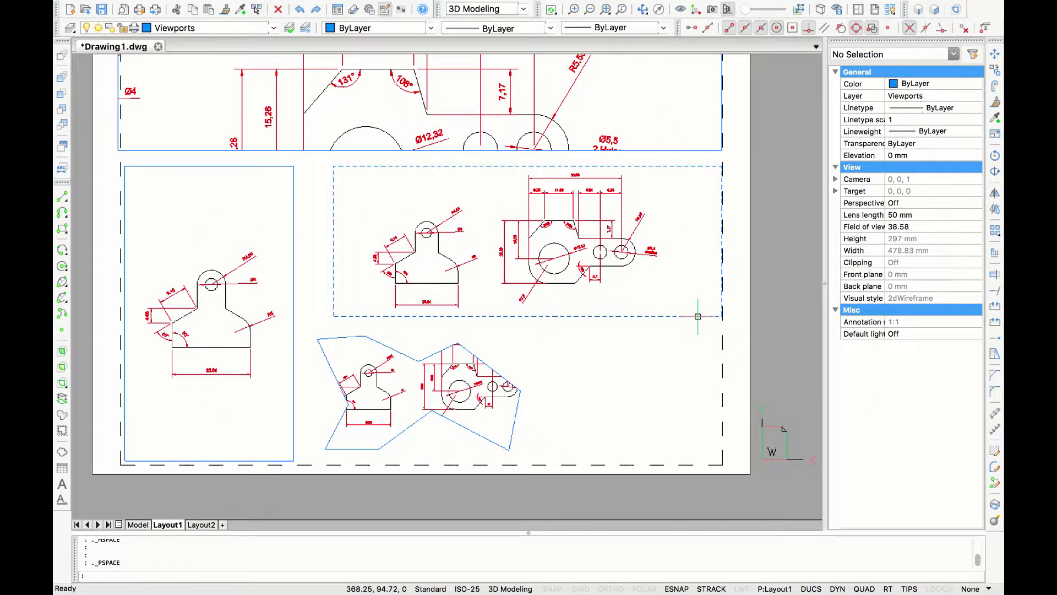
Set the annotation scale of the wide viewport above the polygonal one to 1:1 and clear the selection
{"action": "left_click", "coordinate": [701, 316]}
{"action": "left_click", "coordinate": [925, 321]}
{"action": "left_click", "coordinate": [973, 322]}
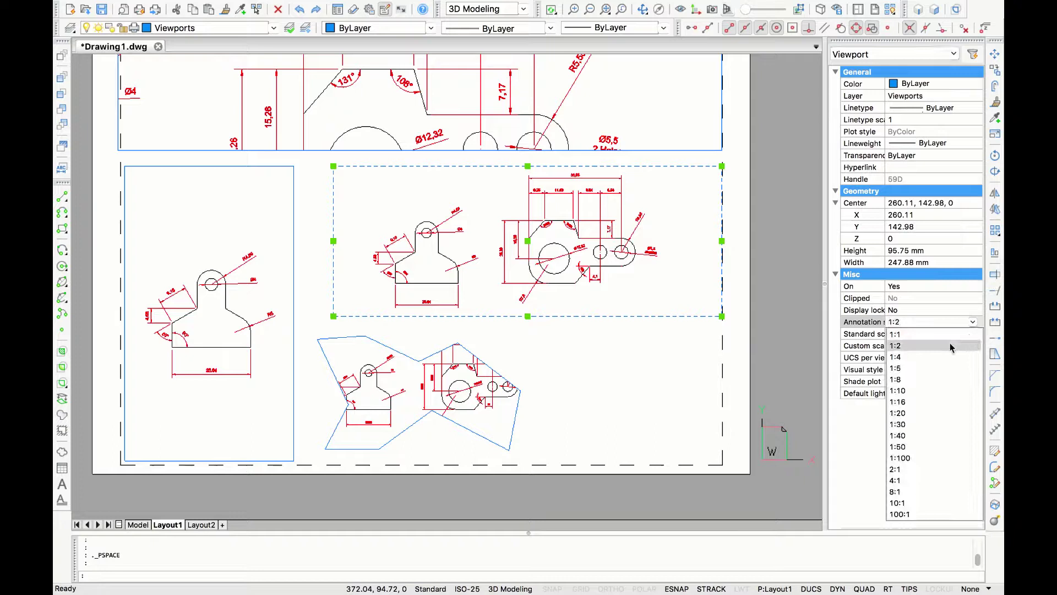
{"action": "left_click", "coordinate": [963, 334]}
{"action": "left_click", "coordinate": [786, 394]}
{"action": "left_click", "coordinate": [786, 394]}
{"action": "left_click", "coordinate": [678, 378]}
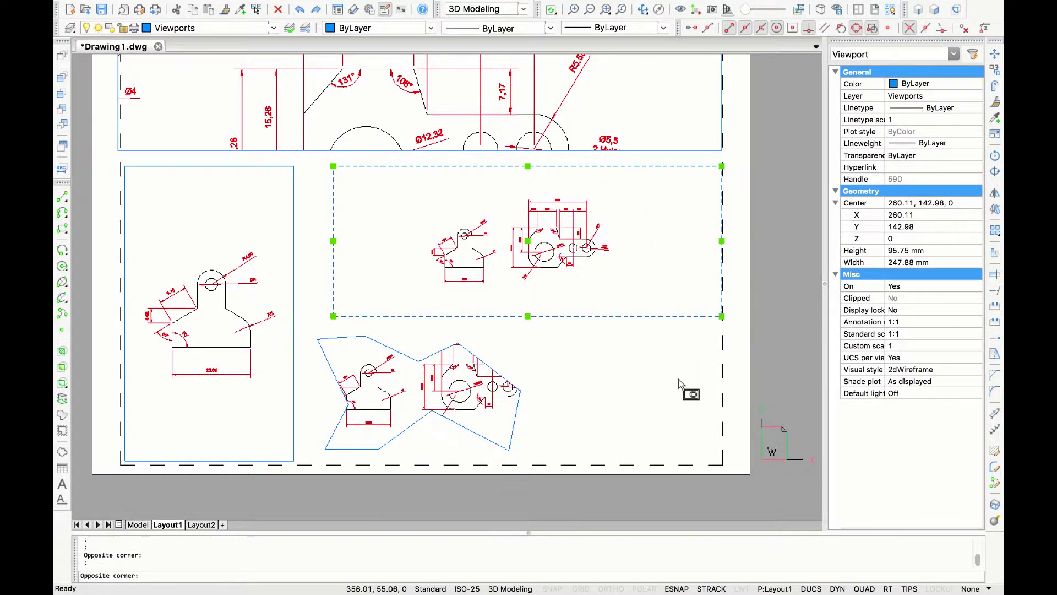
{"action": "left_click", "coordinate": [618, 373]}
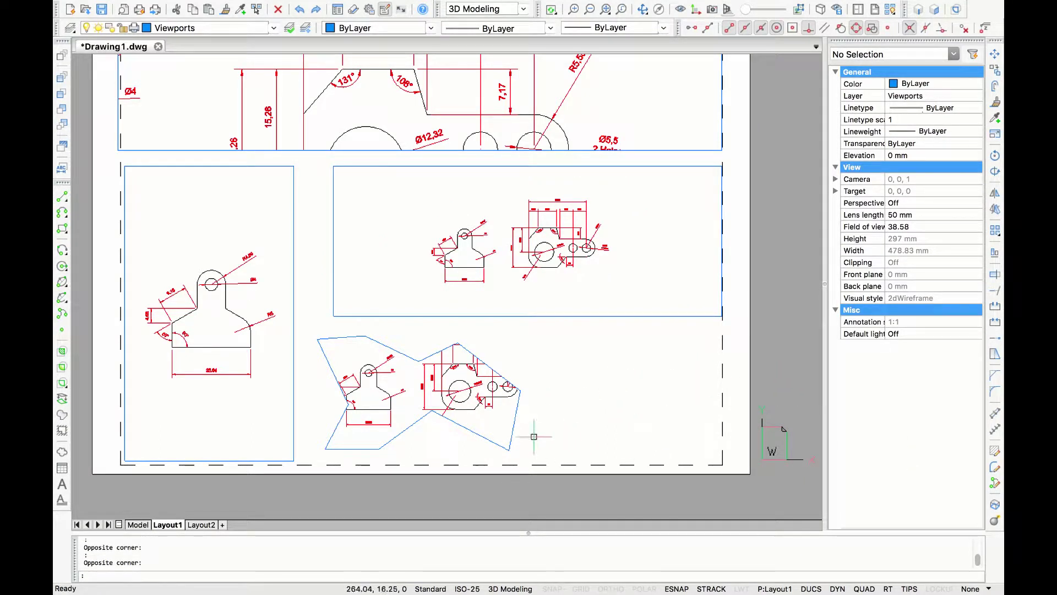
Zoom and pan the model view inside the polygonal viewport to reframe both parts, and return to paper space
{"action": "double_click", "coordinate": [500, 430]}
{"action": "scroll", "coordinate": [501, 430], "scroll_direction": "down", "scroll_amount": 4}
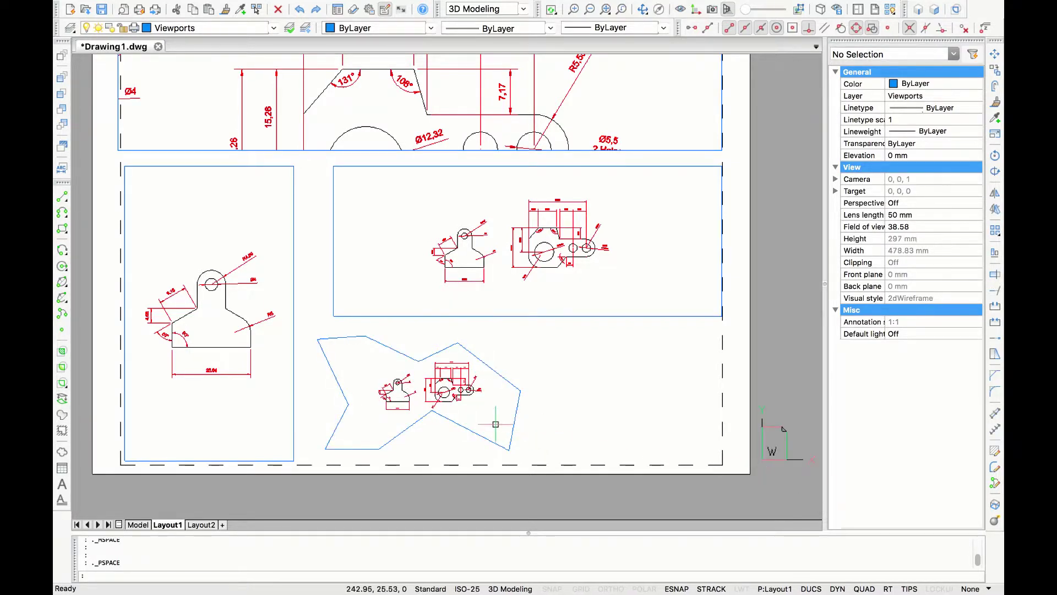
{"action": "middle_click_drag", "start_coordinate": [504, 431], "coordinate": [473, 417]}
{"action": "scroll", "coordinate": [488, 402], "scroll_direction": "up", "scroll_amount": 2}
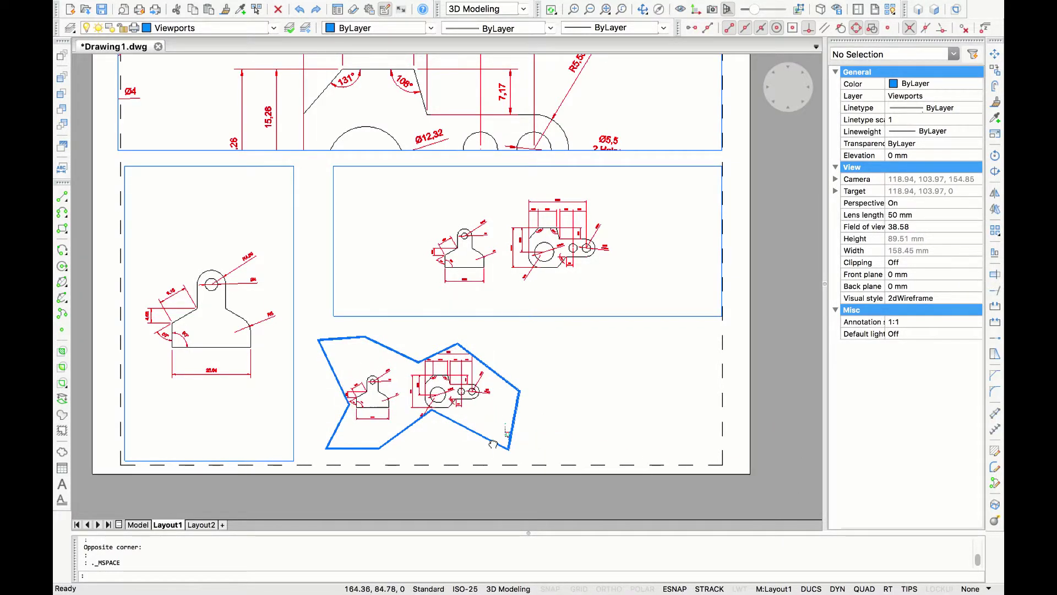
{"action": "middle_click_drag", "start_coordinate": [492, 401], "coordinate": [517, 399]}
{"action": "double_click", "coordinate": [605, 415]}
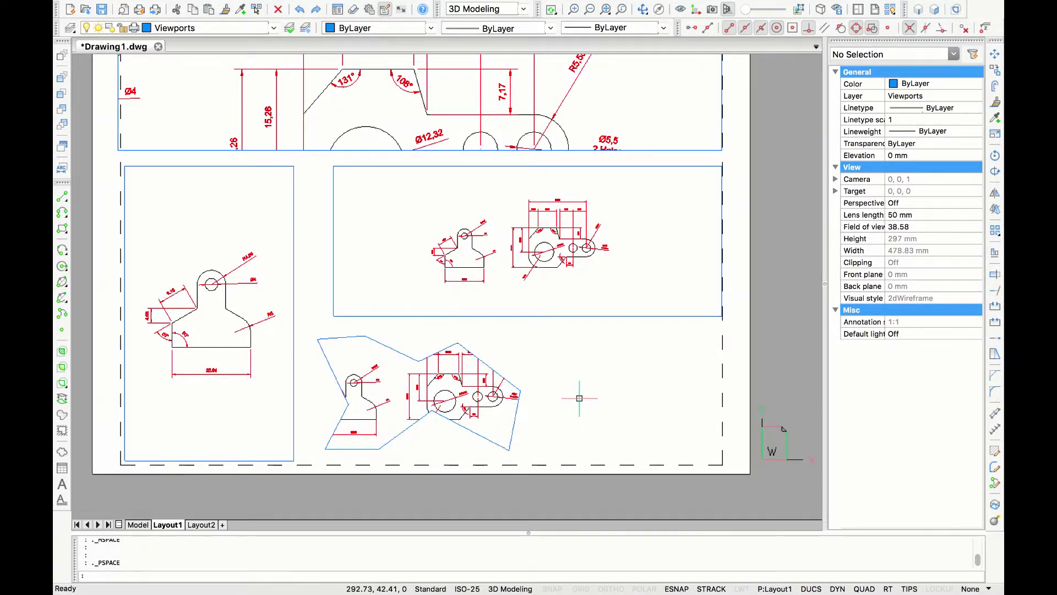
Open the drawing's layer settings with the LAYER command
{"action": "scroll", "coordinate": [628, 414], "scroll_direction": "down", "scroll_amount": 3}
{"action": "middle_click_drag", "start_coordinate": [630, 411], "coordinate": [574, 377]}
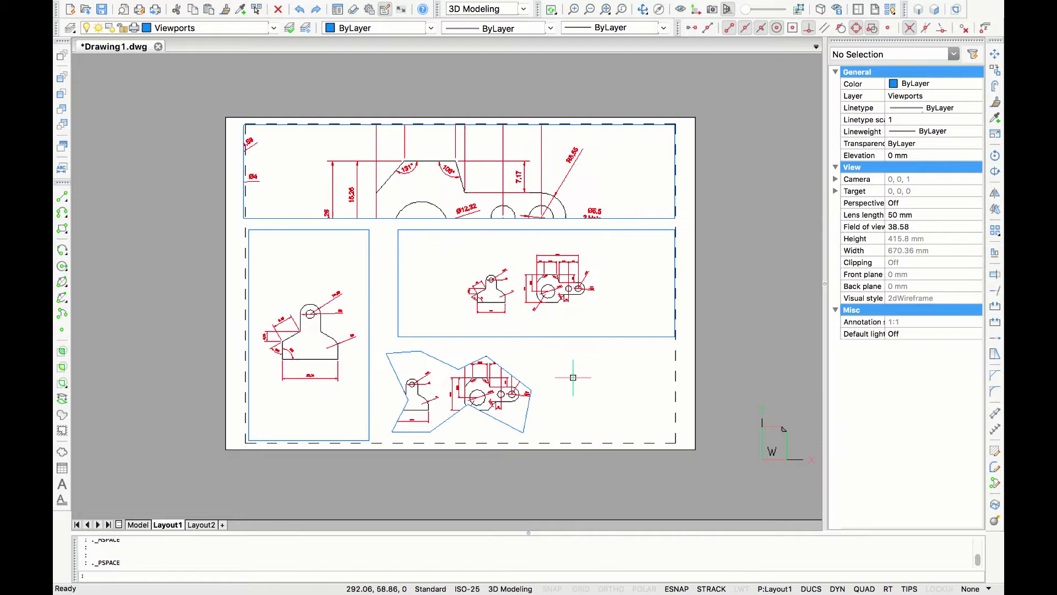
{"action": "type", "text": "LAYER"}
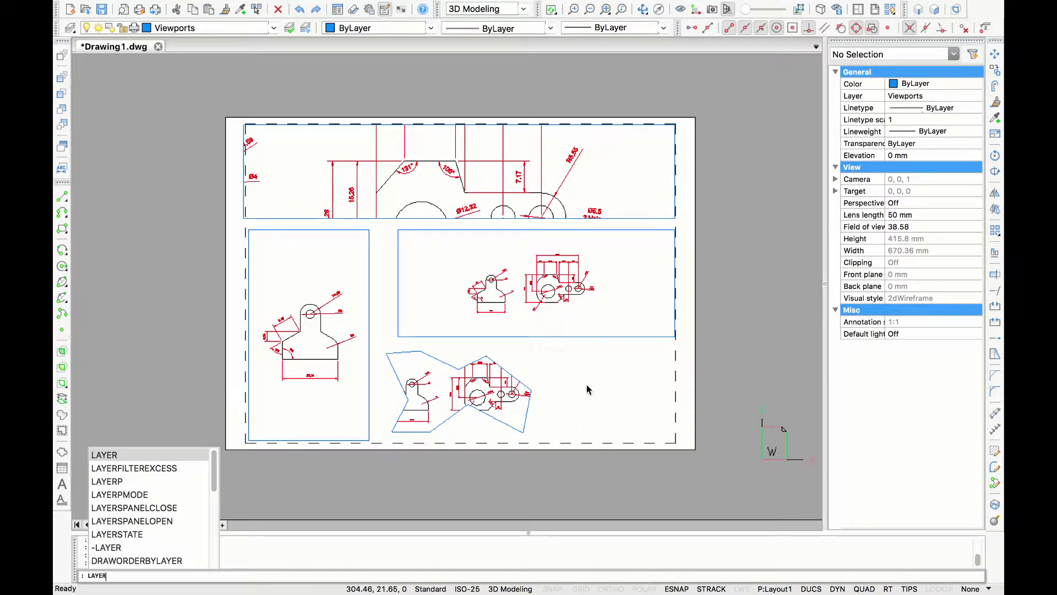
{"action": "key", "text": "Return"}
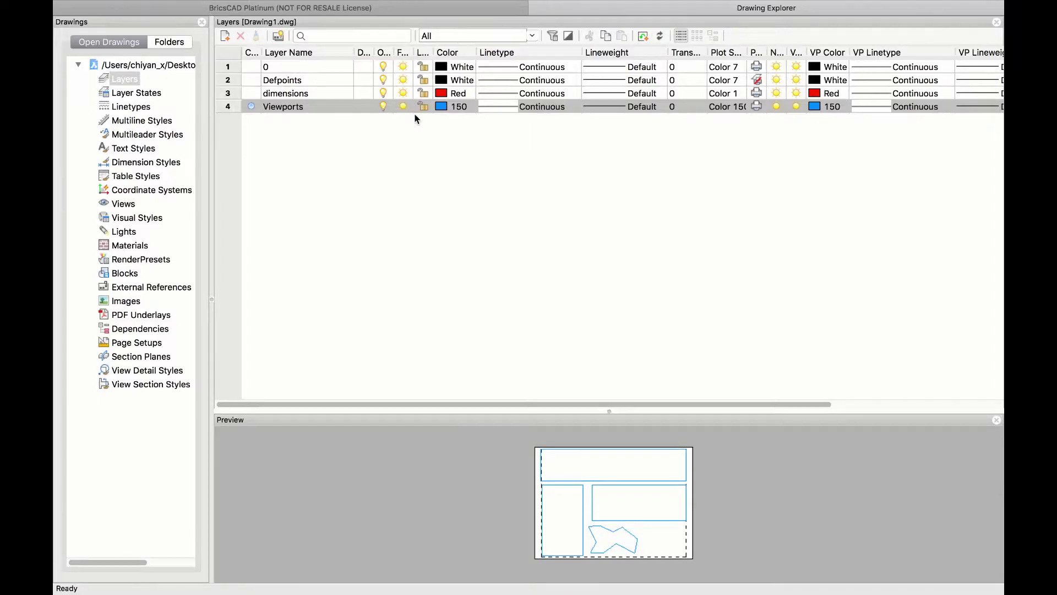
Make the dimensions layer current, freeze the Viewports layer and return to the layout
{"action": "left_click", "coordinate": [403, 107]}
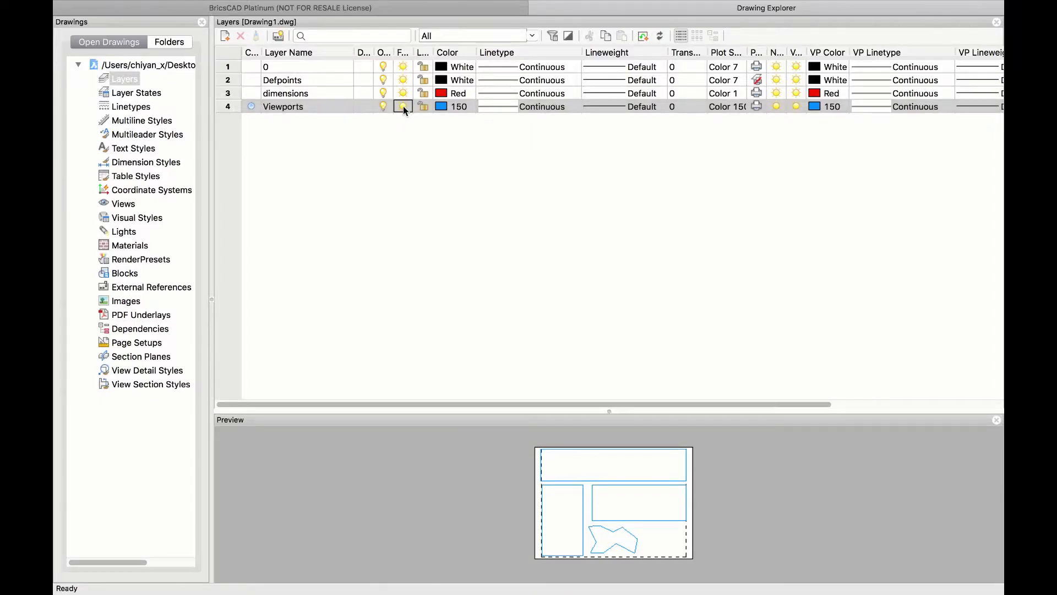
{"action": "left_click", "coordinate": [252, 94]}
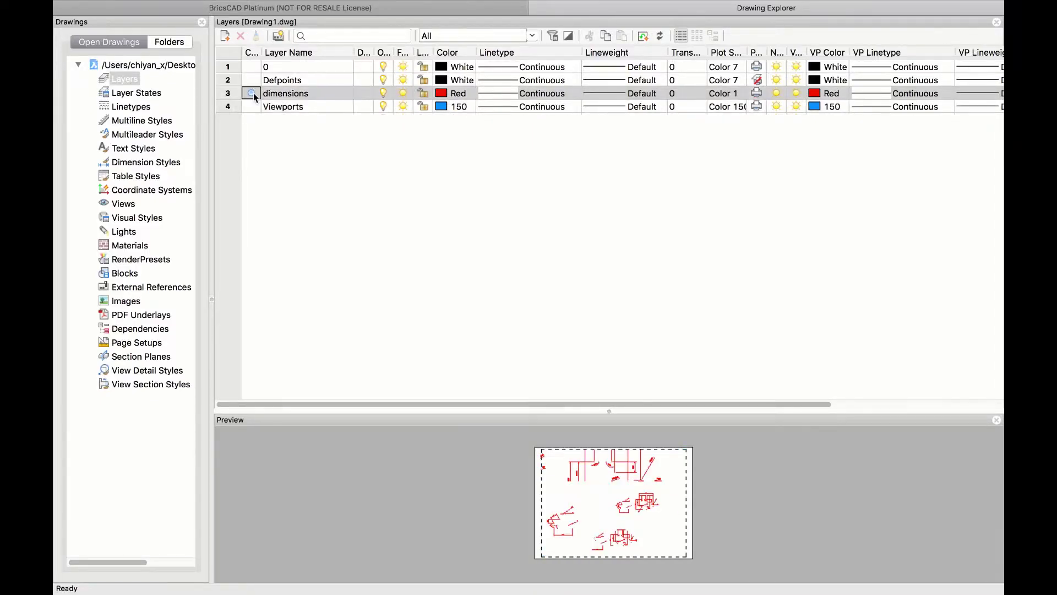
{"action": "left_click", "coordinate": [403, 107]}
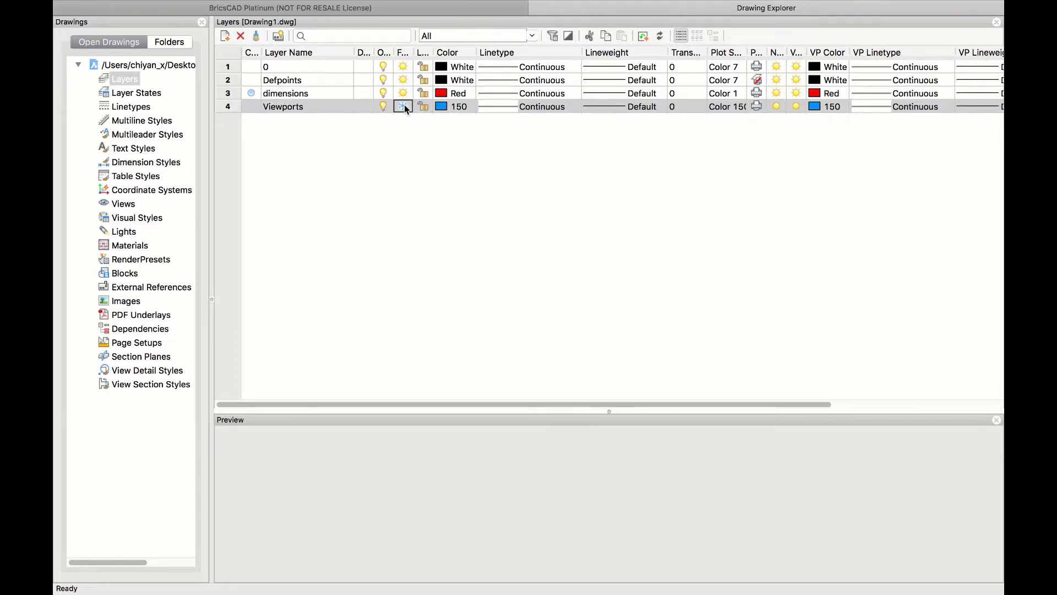
{"action": "left_click", "coordinate": [536, 8]}
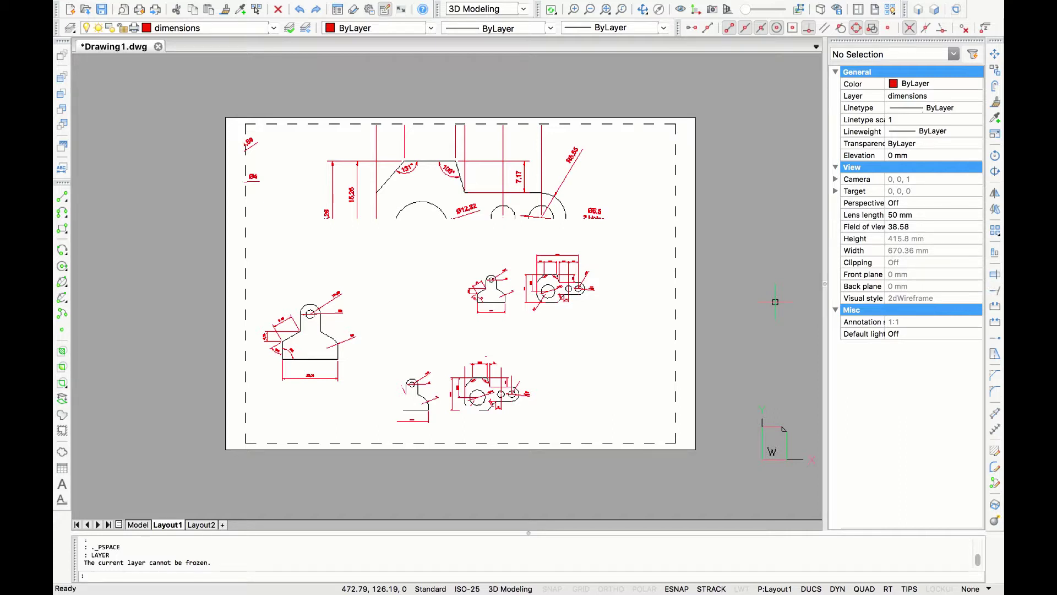
Reopen the layer settings with LAYER, thaw the Viewports layer, make it current and return to the layout
{"action": "type", "text": "LAYER"}
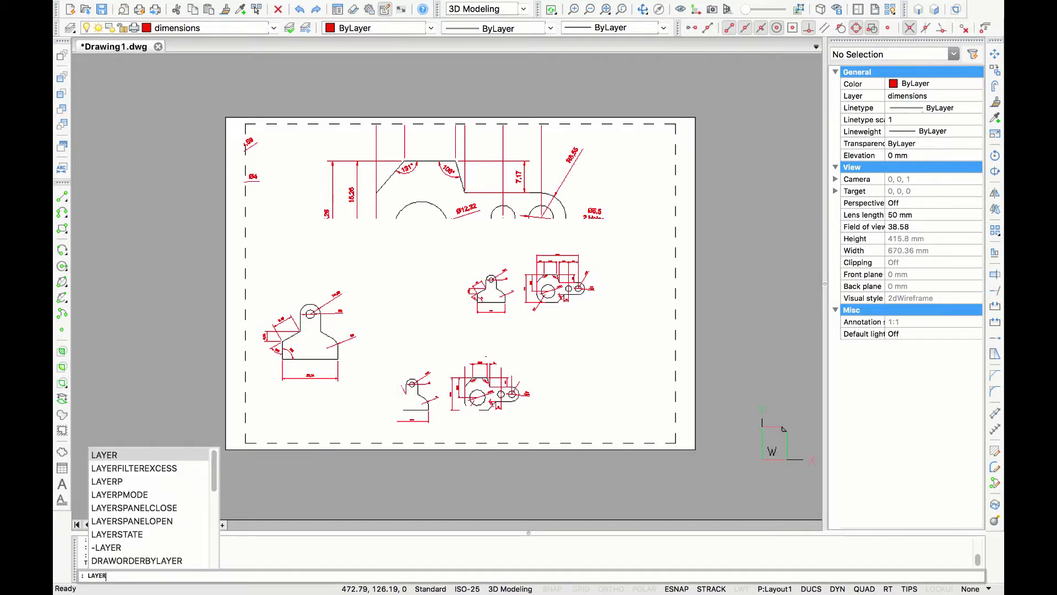
{"action": "key", "text": "Return"}
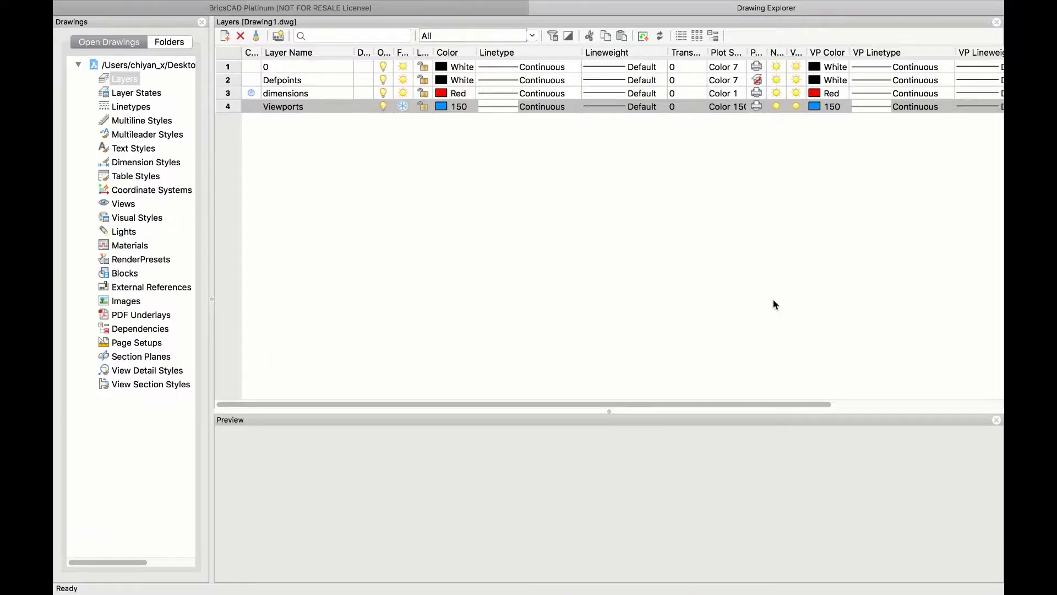
{"action": "left_click", "coordinate": [249, 107]}
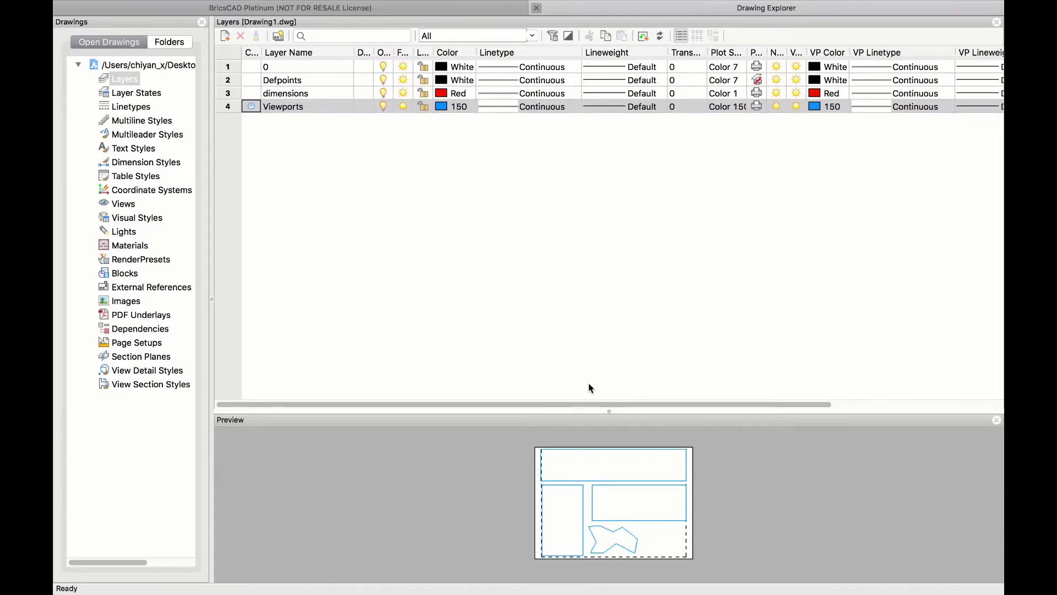
{"action": "key", "text": "Escape"}
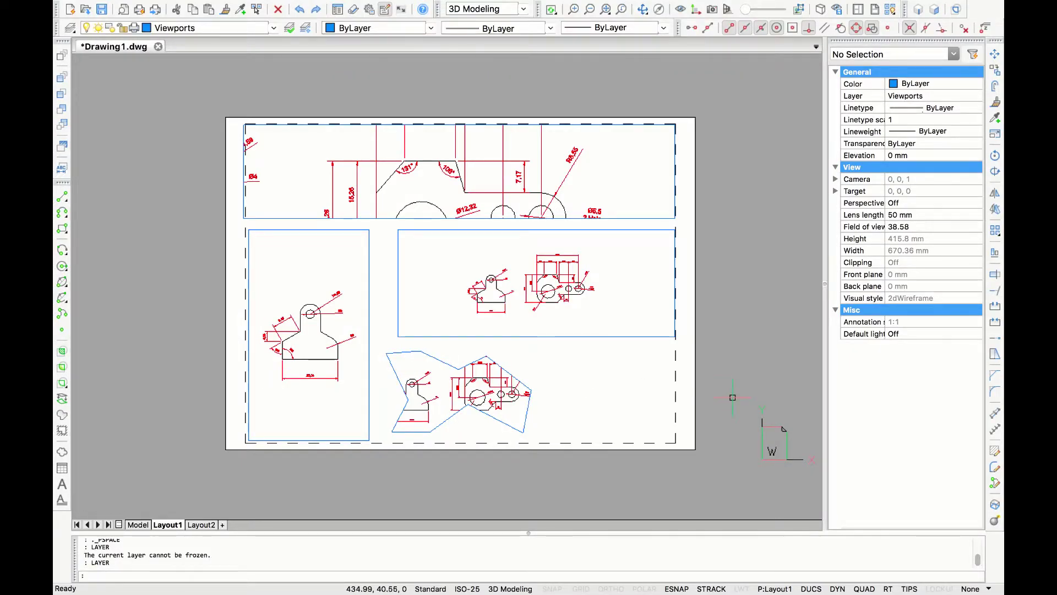
Insert the A2 layout from the template "Titelblock tutorial A3 and A2.dwt" and open it
{"action": "middle_click_drag", "start_coordinate": [199, 273], "coordinate": [215, 273]}
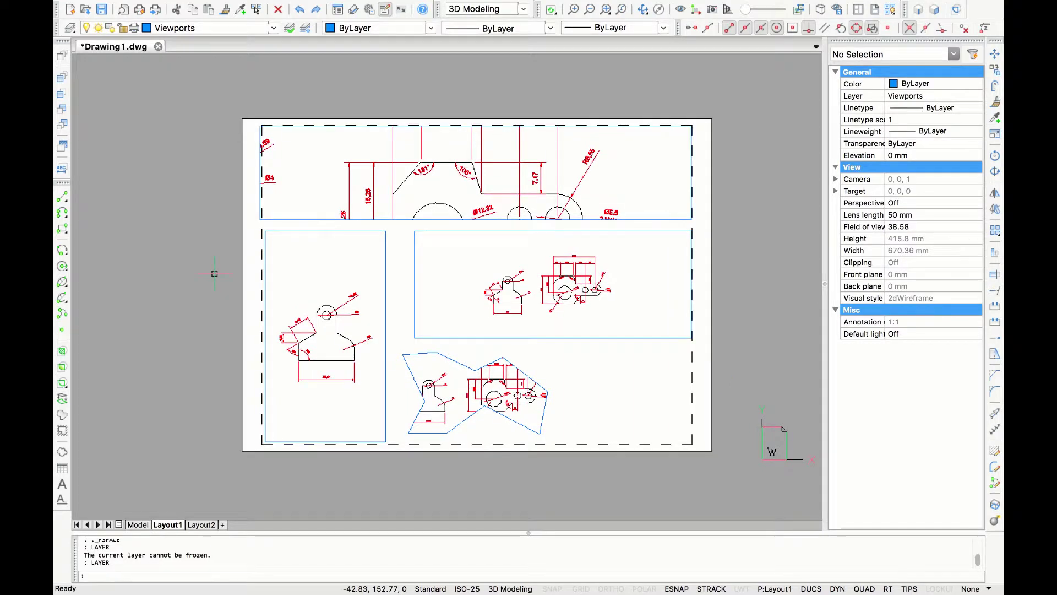
{"action": "right_click", "coordinate": [175, 526]}
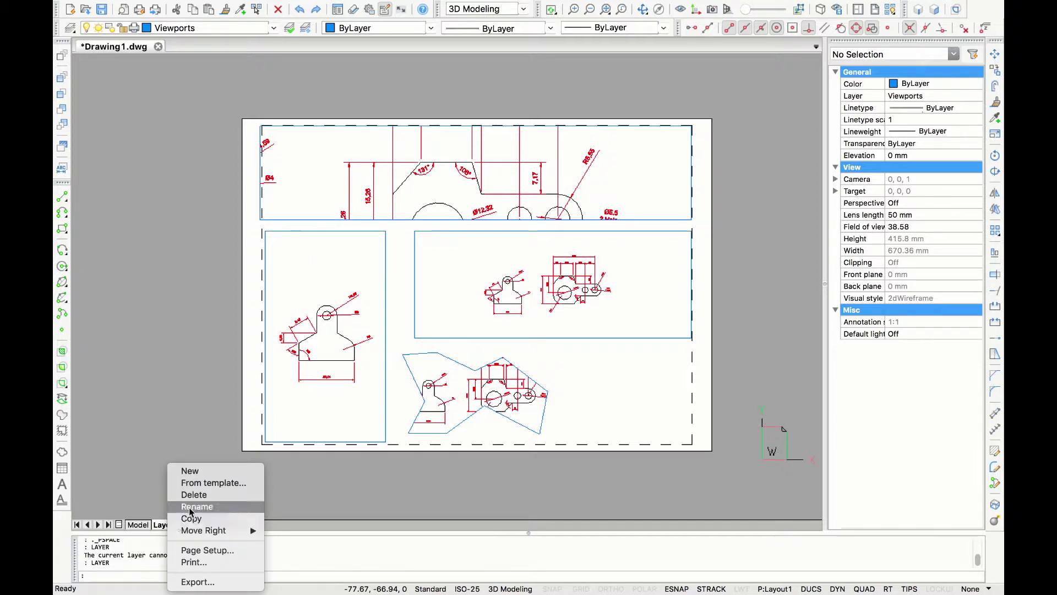
{"action": "left_click", "coordinate": [191, 471]}
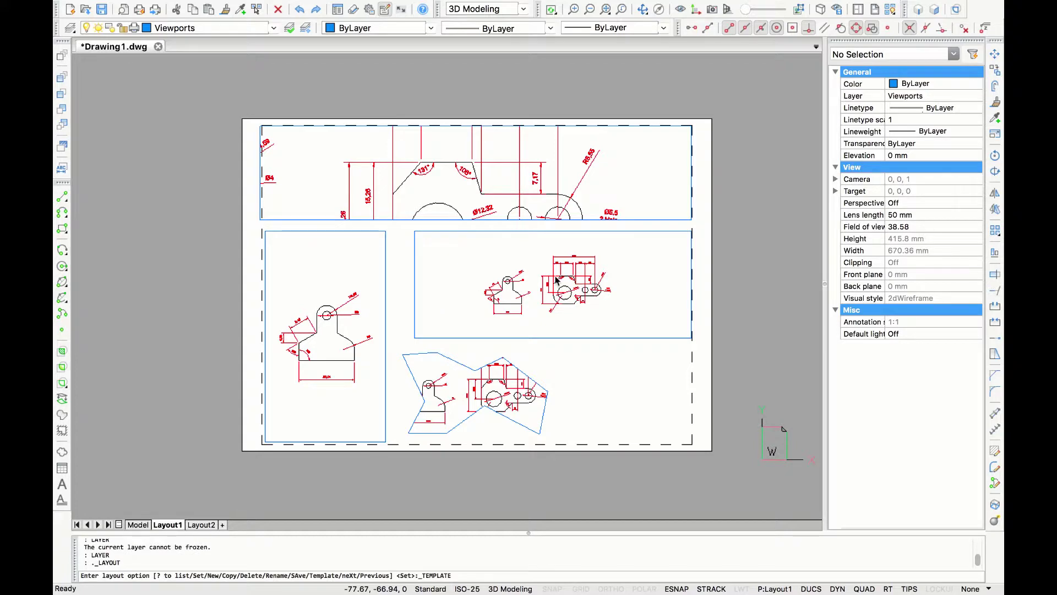
{"action": "scroll", "coordinate": [554, 331], "scroll_direction": "down", "scroll_amount": 5}
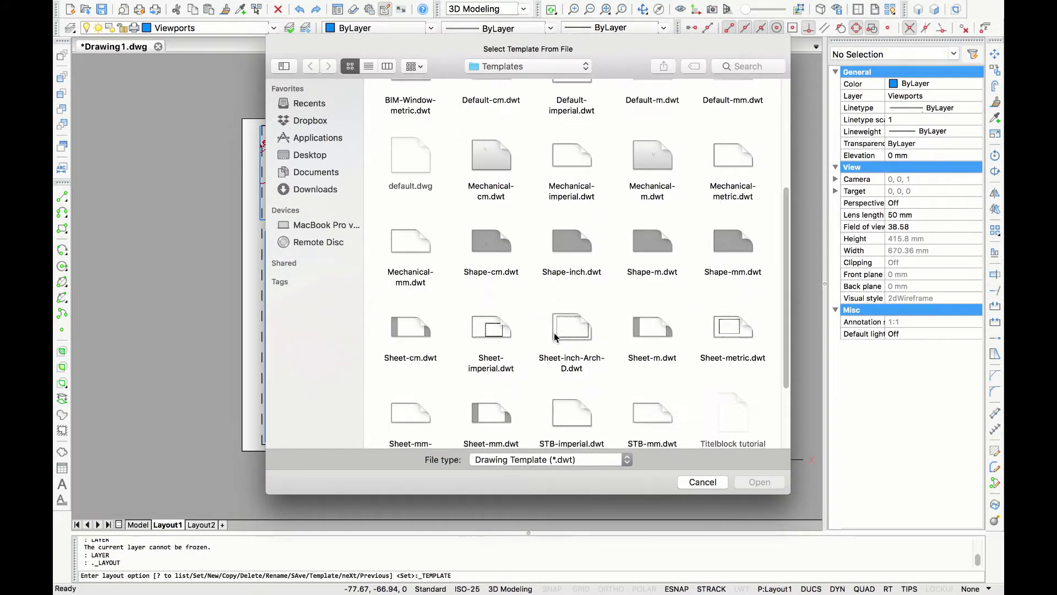
{"action": "left_click", "coordinate": [492, 388]}
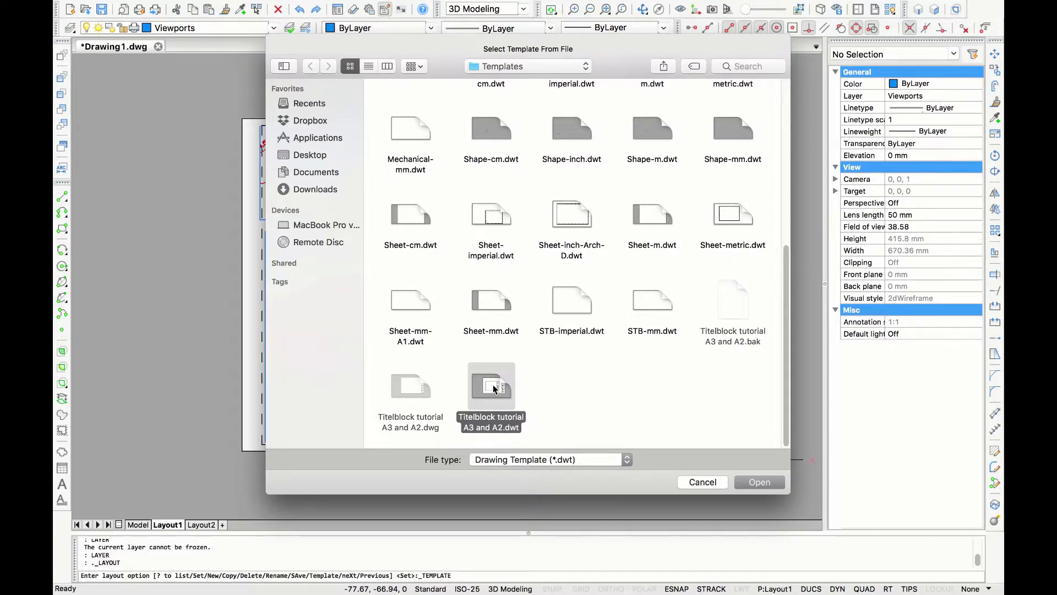
{"action": "left_click", "coordinate": [759, 482]}
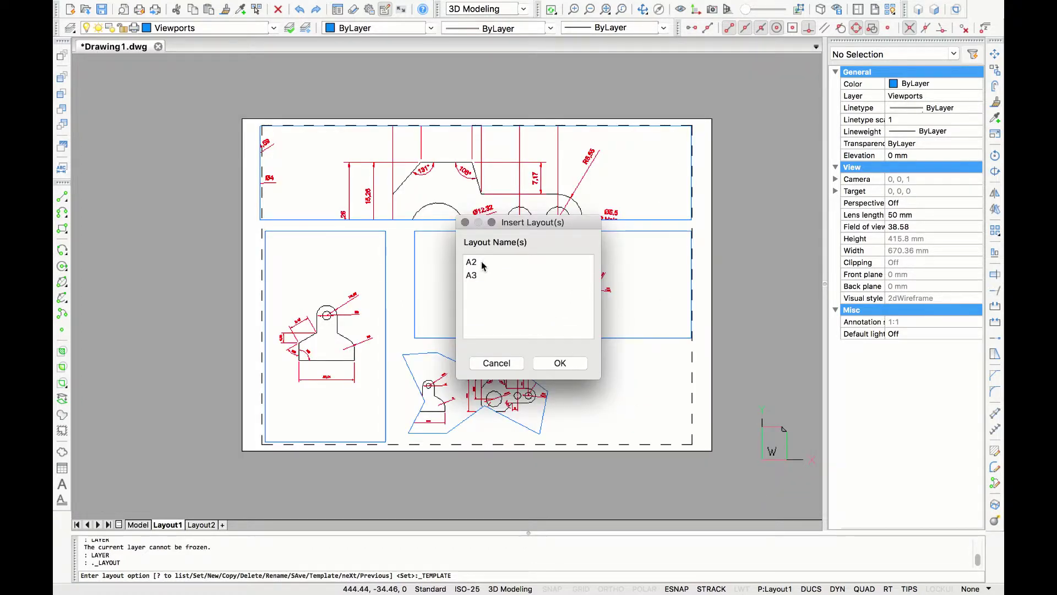
{"action": "left_click", "coordinate": [482, 265]}
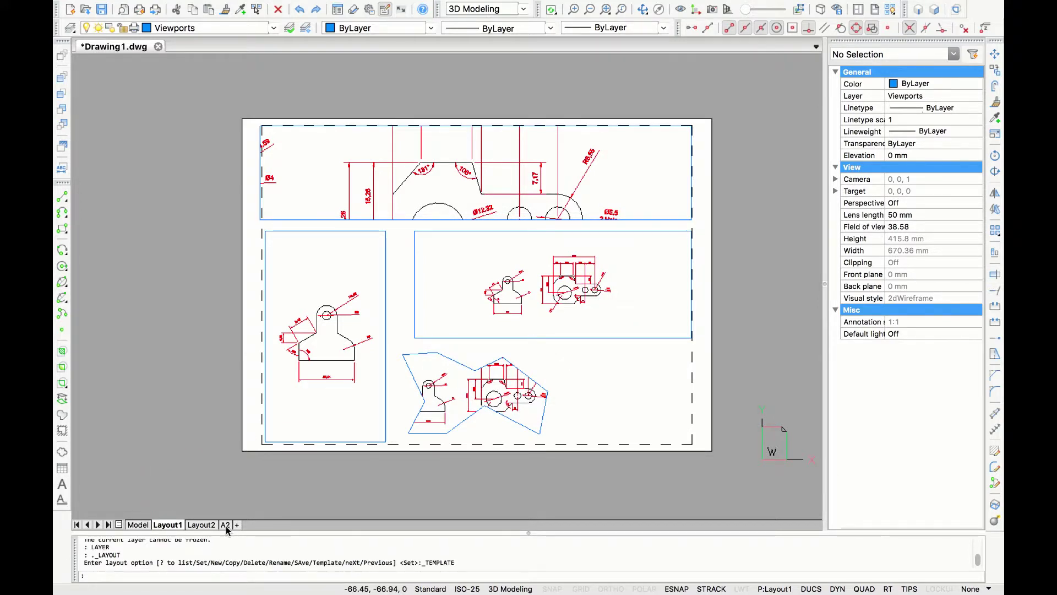
{"action": "left_click", "coordinate": [225, 525]}
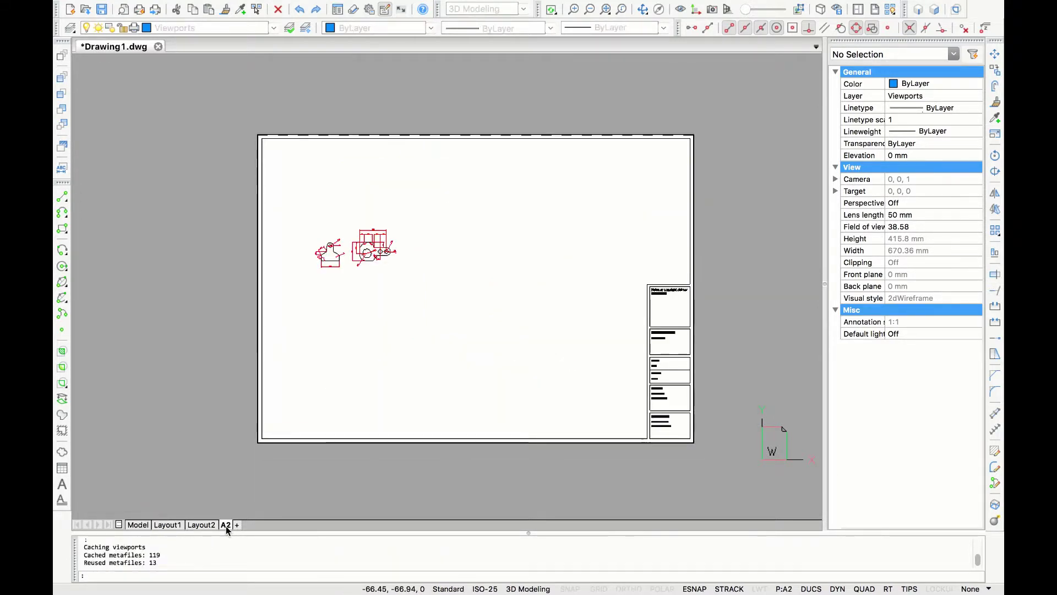
Activate the A2 sheet's viewport, enlarge and reposition both parts inside it, and return to paper space
{"action": "left_click", "coordinate": [385, 300]}
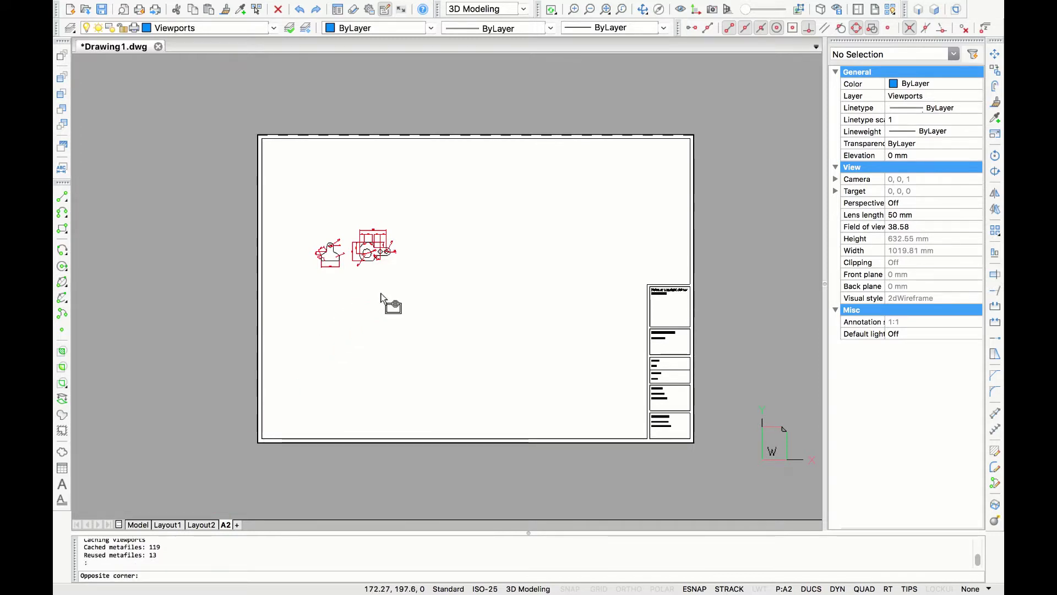
{"action": "left_click", "coordinate": [379, 292]}
{"action": "double_click", "coordinate": [323, 277]}
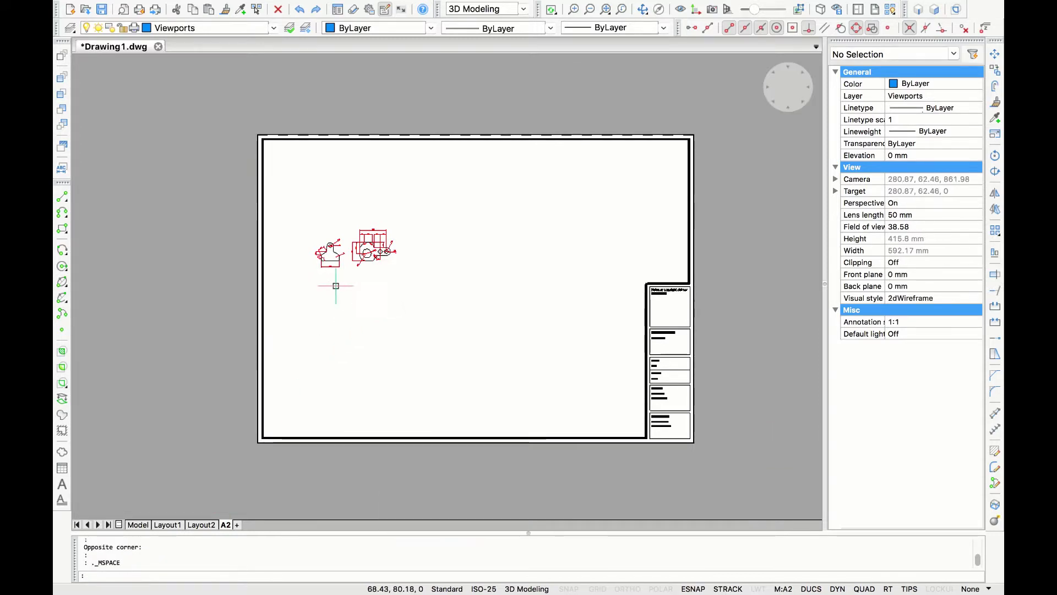
{"action": "scroll", "coordinate": [335, 286], "scroll_direction": "up", "scroll_amount": 5}
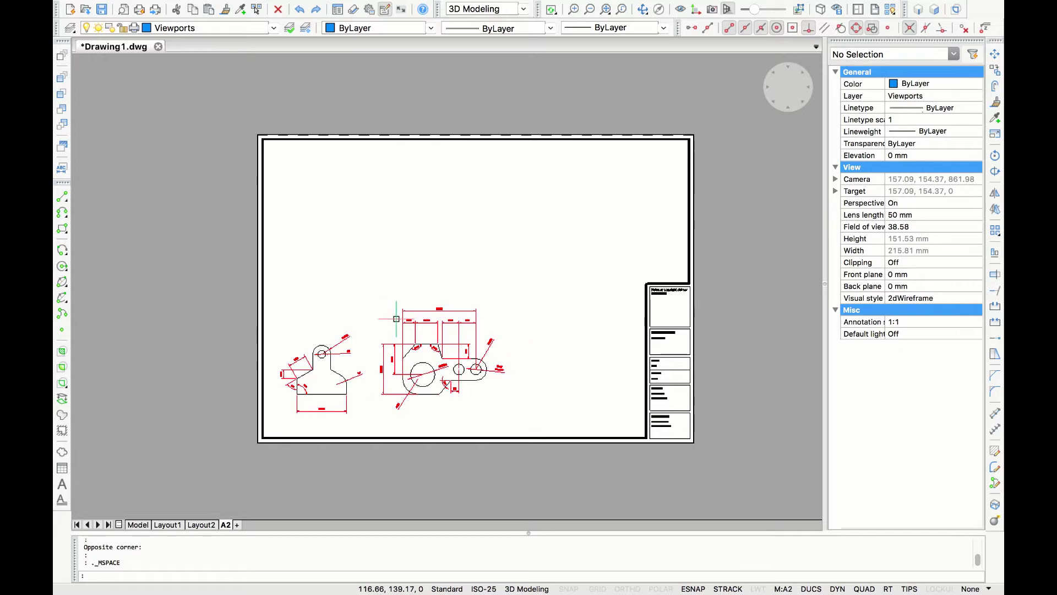
{"action": "middle_click_drag", "start_coordinate": [397, 319], "coordinate": [451, 312]}
{"action": "double_click", "coordinate": [556, 471]}
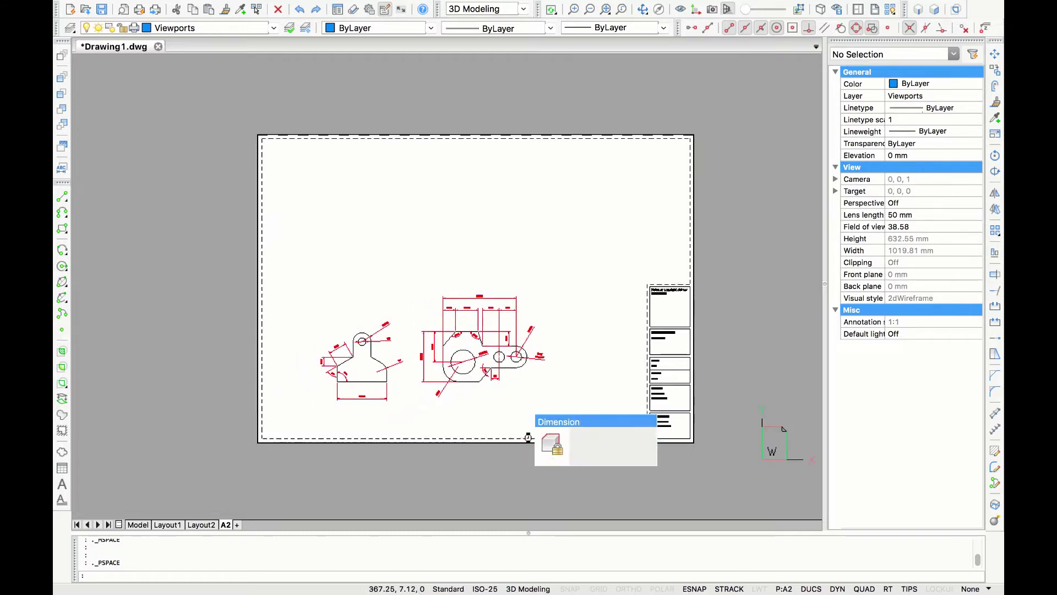
Set the annotation scale of the A2 sheet's viewport to 8:1
{"action": "left_click", "coordinate": [530, 441]}
{"action": "left_click", "coordinate": [953, 324]}
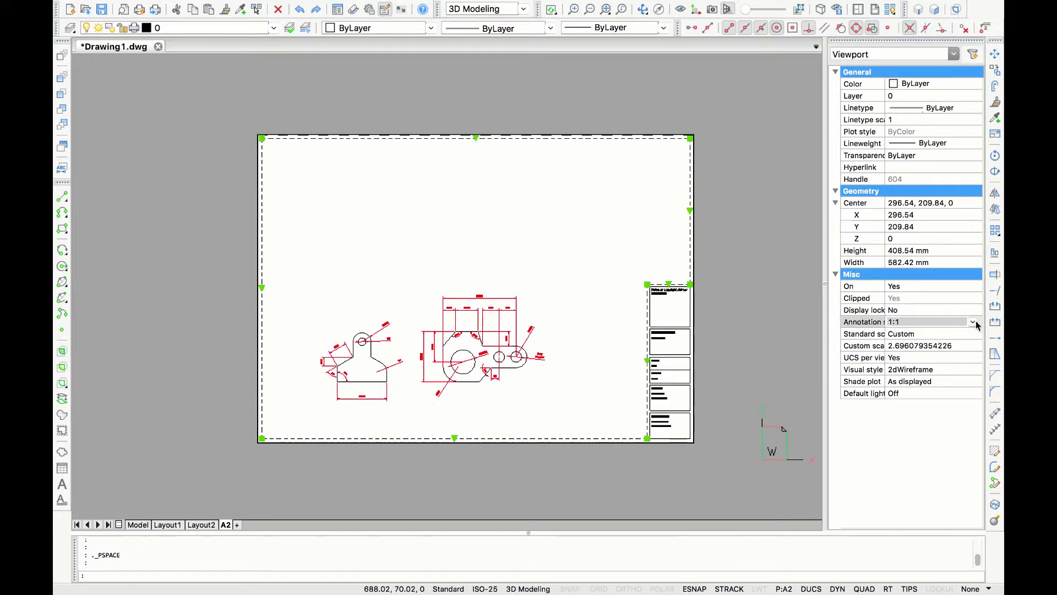
{"action": "left_click", "coordinate": [973, 322]}
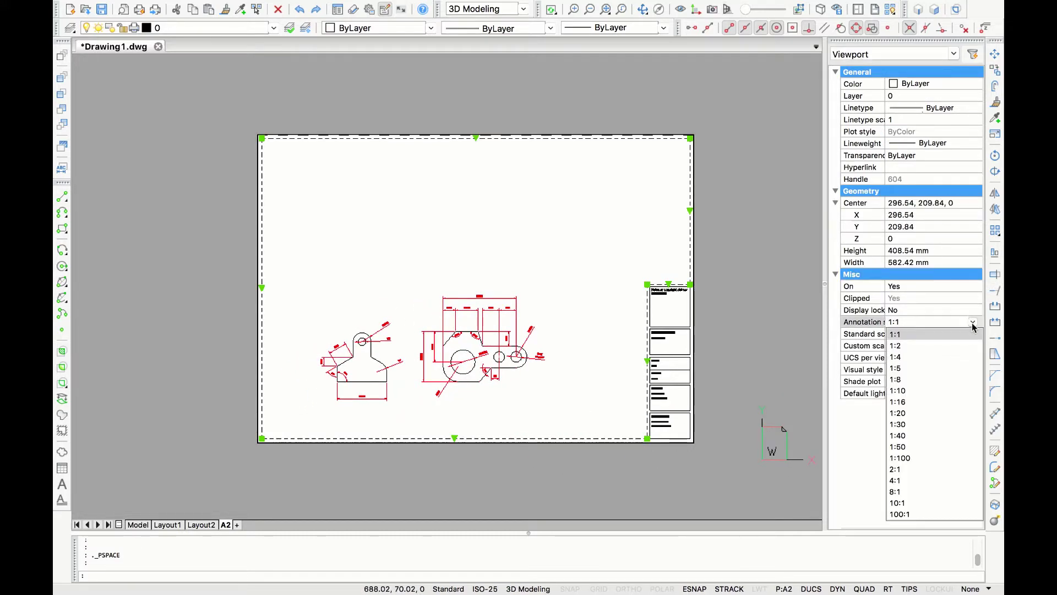
{"action": "left_click", "coordinate": [921, 491]}
Activate the A2 viewport's model space and pan the part with the two small holes into the sheet frame
{"action": "double_click", "coordinate": [556, 261]}
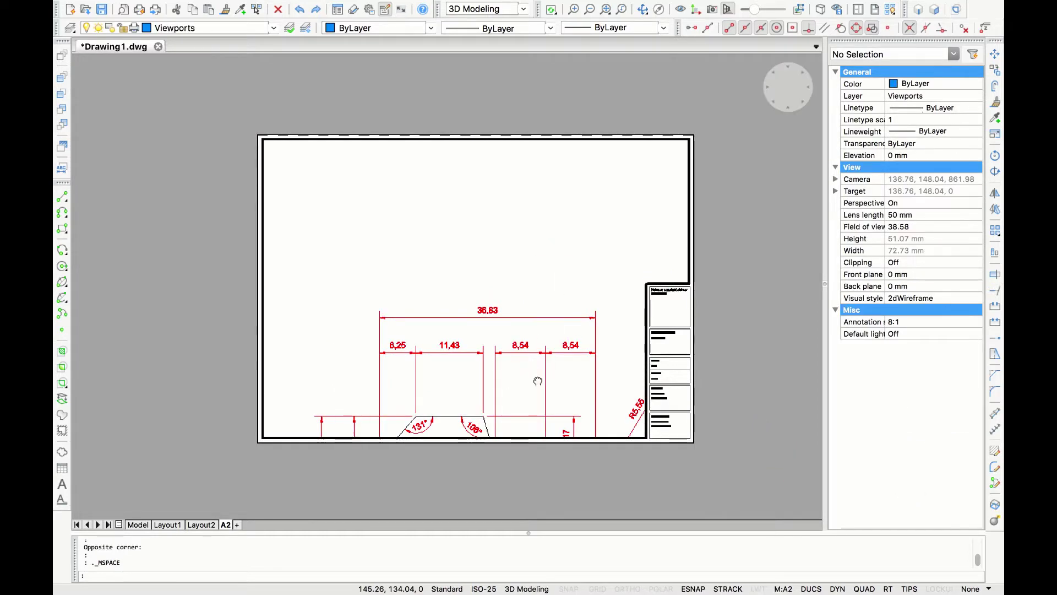
{"action": "mouse_move", "coordinate": [538, 378]}
{"action": "middle_mouse_down"}
{"action": "mouse_move", "coordinate": [527, 209]}
{"action": "mouse_move", "coordinate": [526, 221]}
{"action": "middle_mouse_up"}
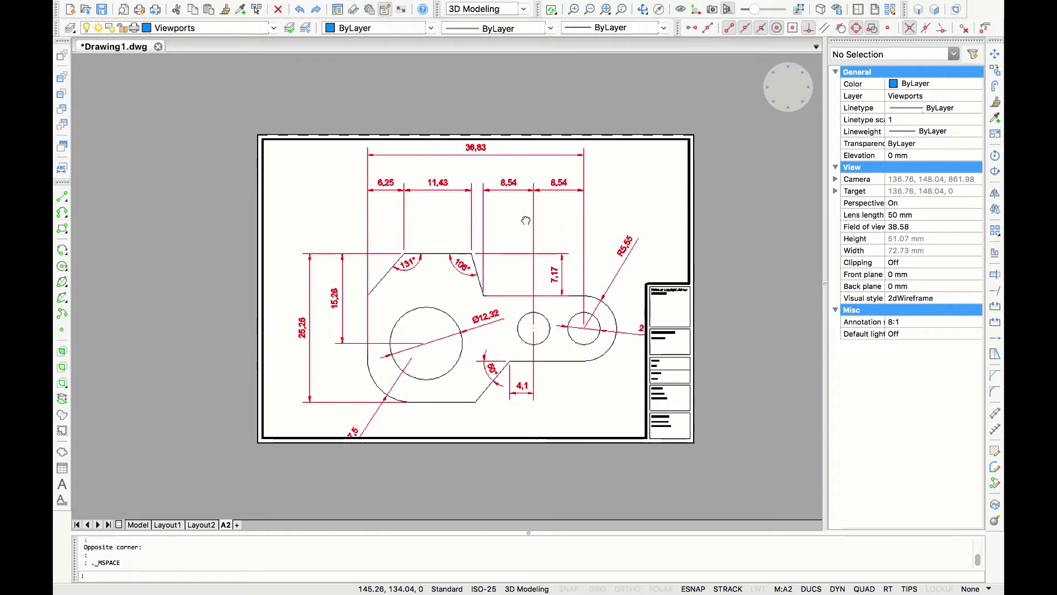
{"action": "double_click", "coordinate": [459, 516]}
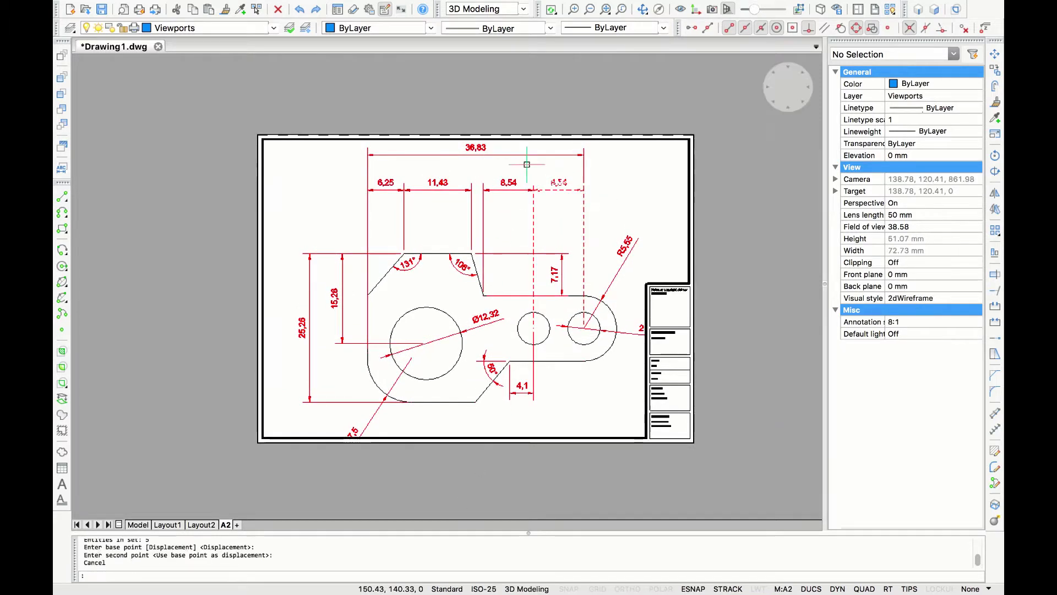
Move the overall width dimension line above the part slightly closer to the dimensions beneath it
{"action": "left_click", "coordinate": [476, 152]}
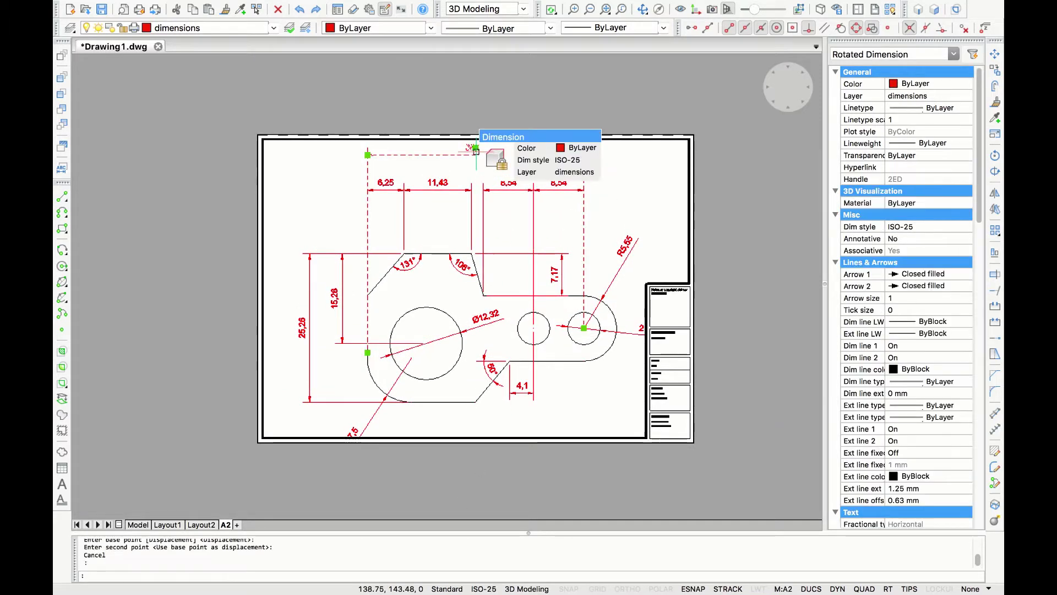
{"action": "left_click", "coordinate": [368, 155]}
{"action": "left_click", "coordinate": [369, 166]}
Reposition the radius dimension of the part's lower-left rounded corner to the left of the part and clear the selection
{"action": "left_click", "coordinate": [380, 405]}
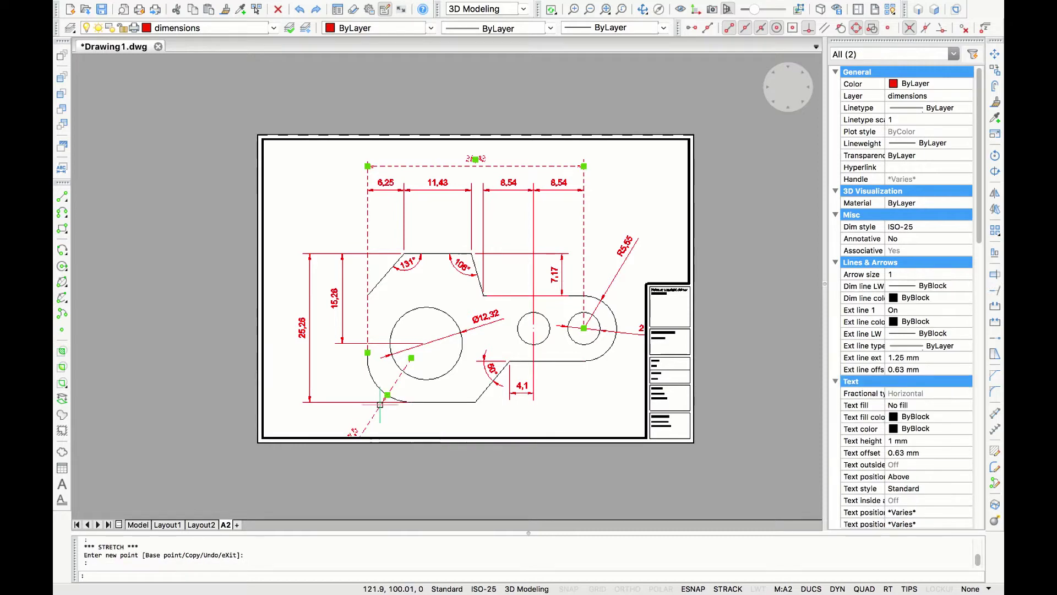
{"action": "middle_click_drag", "start_coordinate": [380, 405], "coordinate": [387, 335]}
{"action": "left_click", "coordinate": [365, 369]}
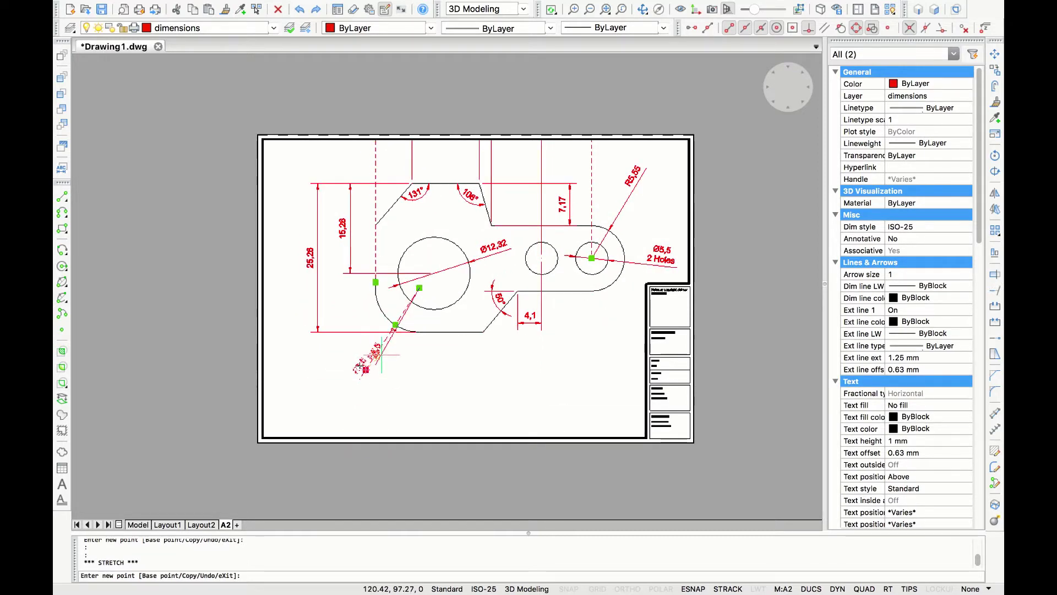
{"action": "left_click", "coordinate": [349, 316]}
{"action": "key", "text": "Escape"}
Pan the dimensioned part to fit inside the A2 sheet frame beside the title block and return to paper space
{"action": "left_click", "coordinate": [458, 402]}
{"action": "left_click", "coordinate": [440, 348]}
{"action": "mouse_move", "coordinate": [445, 310]}
{"action": "middle_mouse_down"}
{"action": "mouse_move", "coordinate": [449, 334]}
{"action": "mouse_move", "coordinate": [416, 375]}
{"action": "middle_mouse_up"}
{"action": "double_click", "coordinate": [578, 467]}
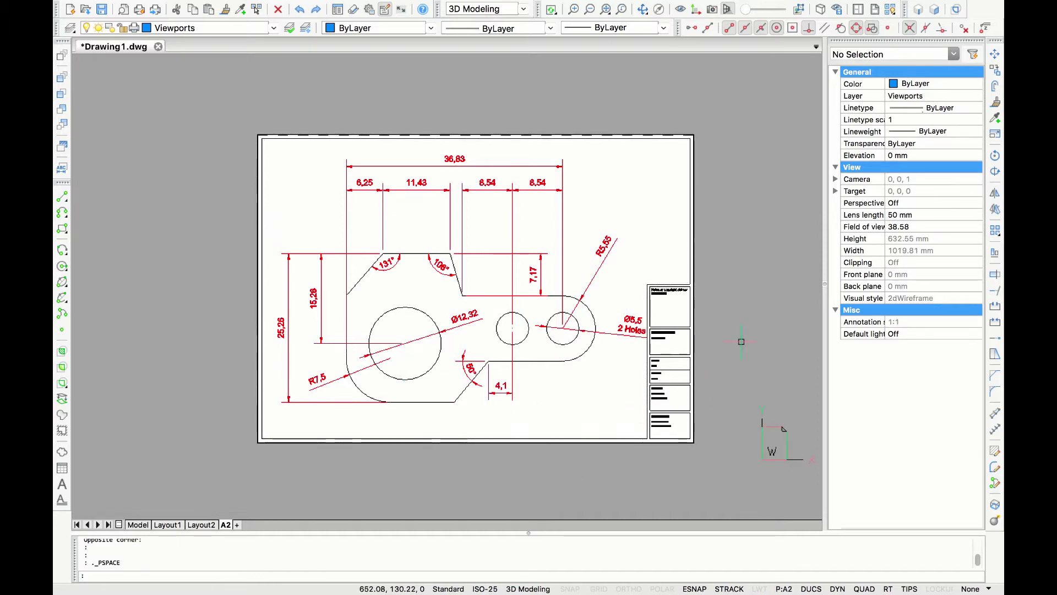
Replace the drawing title placeholder in the A2 title block with "Mechanical part"
{"action": "scroll", "coordinate": [716, 352], "scroll_direction": "up", "scroll_amount": 5}
{"action": "double_click", "coordinate": [551, 289]}
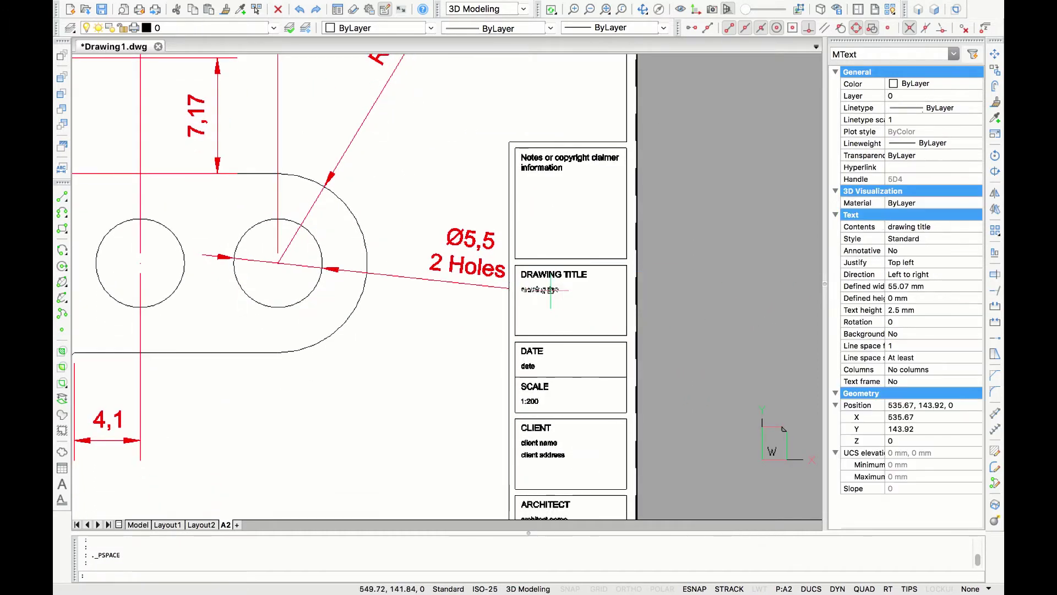
{"action": "type", "text": "Mechanical part"}
{"action": "left_click", "coordinate": [767, 388]}
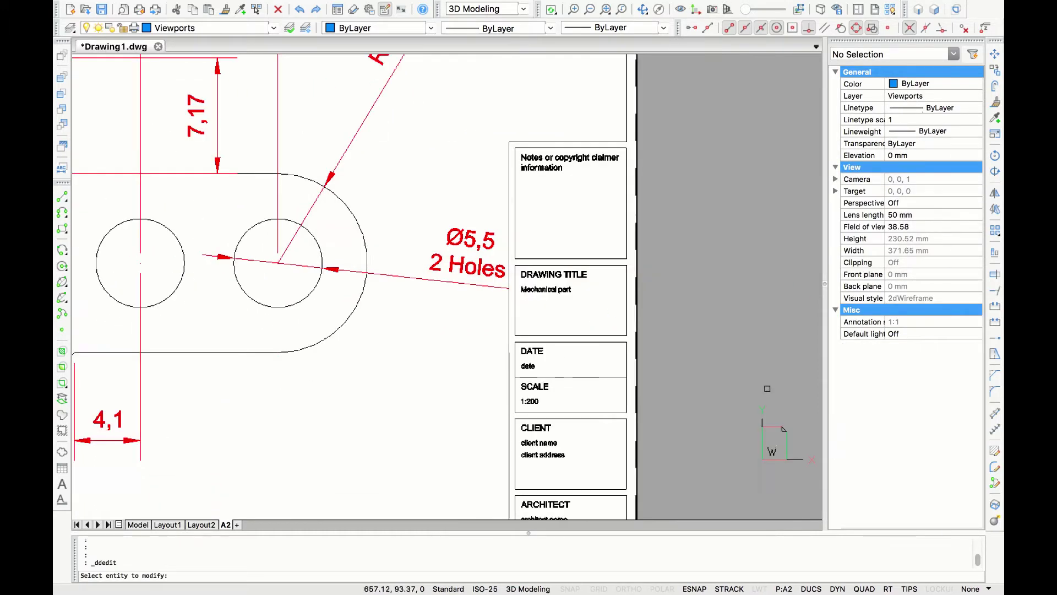
Change the scale entry in the title block to 8:1
{"action": "middle_click_drag", "start_coordinate": [543, 403], "coordinate": [586, 354]}
{"action": "left_click", "coordinate": [589, 352]}
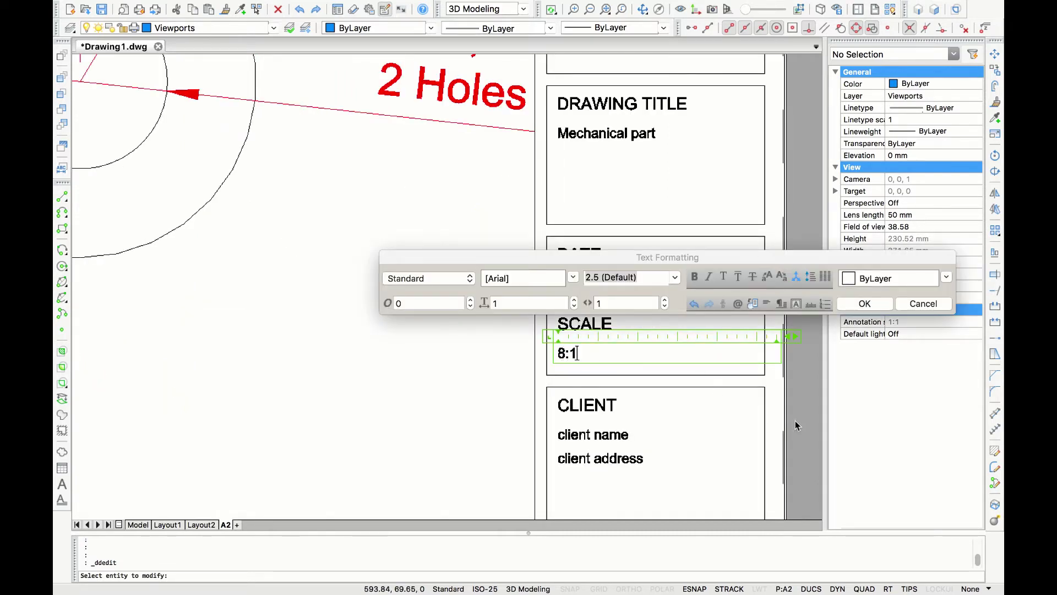
{"action": "key", "text": "ctrl+Return"}
Replace the date placeholder in the title block with "9th of October 2018"
{"action": "left_click", "coordinate": [599, 319]}
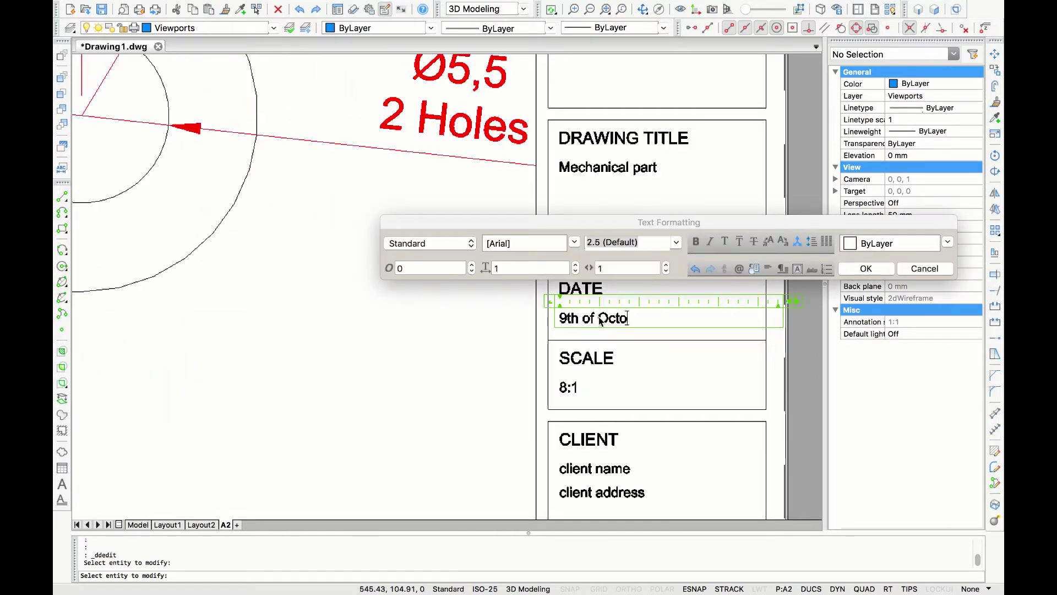
{"action": "type", "text": "9th of October 2018"}
{"action": "key", "text": "ctrl+Return"}
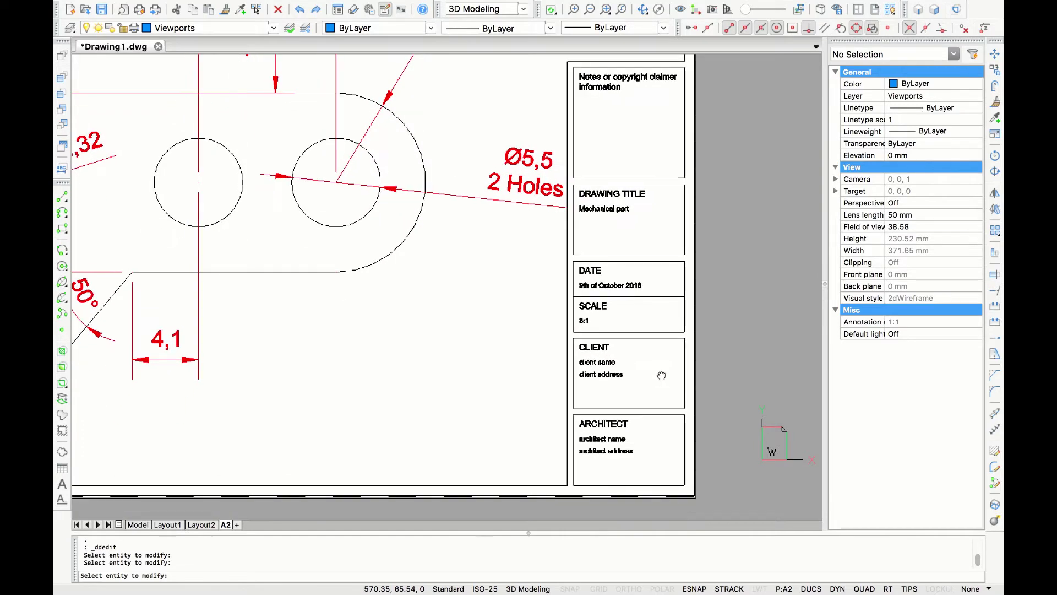
Review the whole A2 sheet with its title block and switch back to Layout1
{"action": "scroll", "coordinate": [554, 359], "scroll_direction": "down", "scroll_amount": 1}
{"action": "middle_click_drag", "start_coordinate": [438, 365], "coordinate": [549, 390]}
{"action": "scroll", "coordinate": [549, 404], "scroll_direction": "down", "scroll_amount": 1}
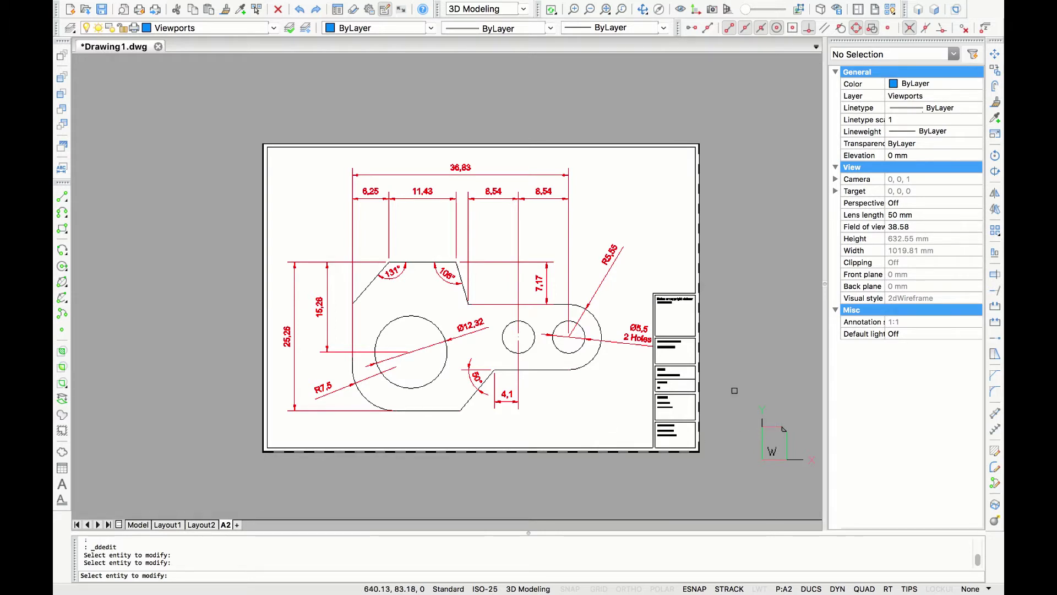
{"action": "left_click", "coordinate": [174, 525]}
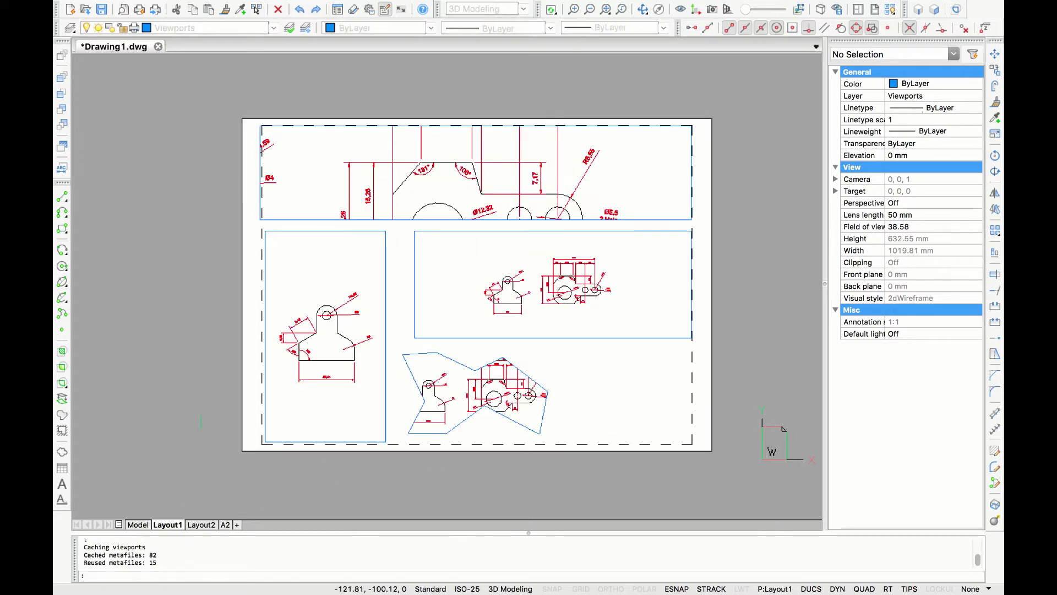
Add multiline text "Mechanical parts 1 and 2" in a frame about 100 by 77 mm, in the empty area beside the polygonal viewport
{"action": "scroll", "coordinate": [664, 424], "scroll_direction": "up", "scroll_amount": 3}
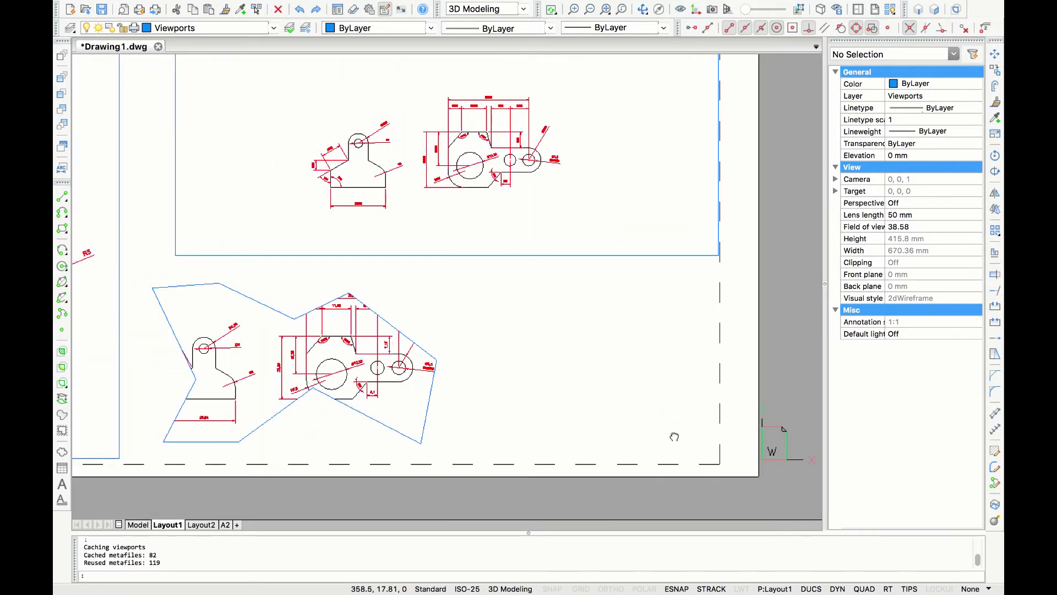
{"action": "middle_click_drag", "start_coordinate": [676, 435], "coordinate": [616, 435]}
{"action": "key", "text": "Return"}
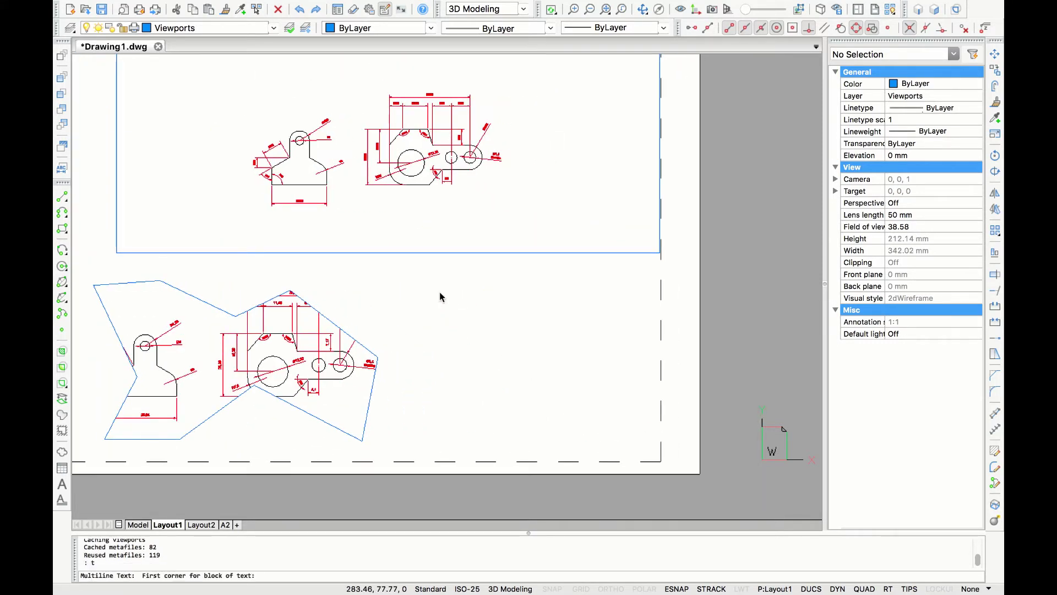
{"action": "left_click", "coordinate": [439, 290]}
{"action": "left_click", "coordinate": [661, 462]}
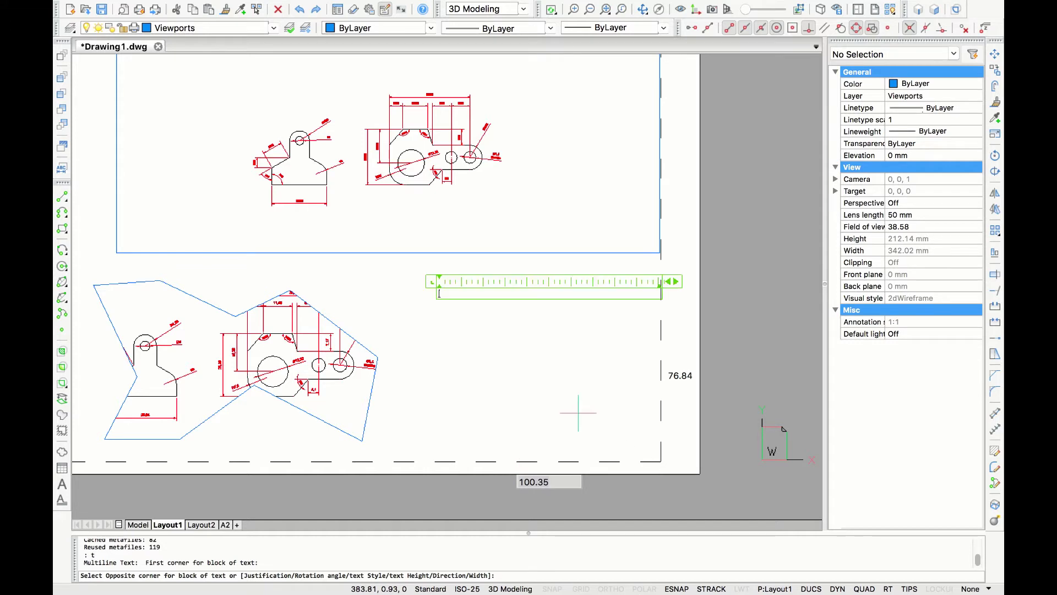
{"action": "type", "text": "Mech"}
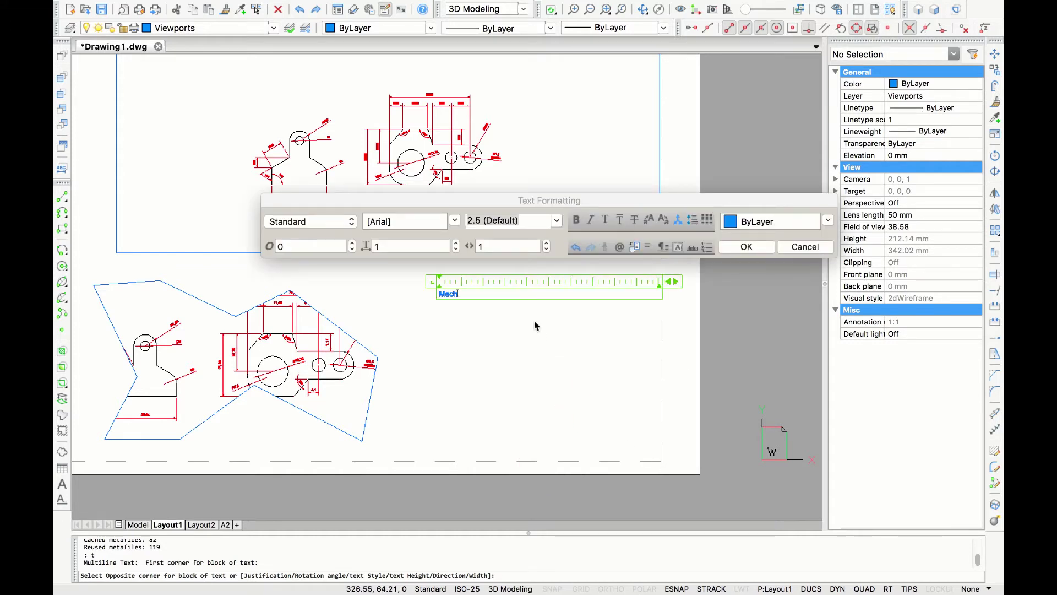
{"action": "type", "text": "anical parts 1 and 2"}
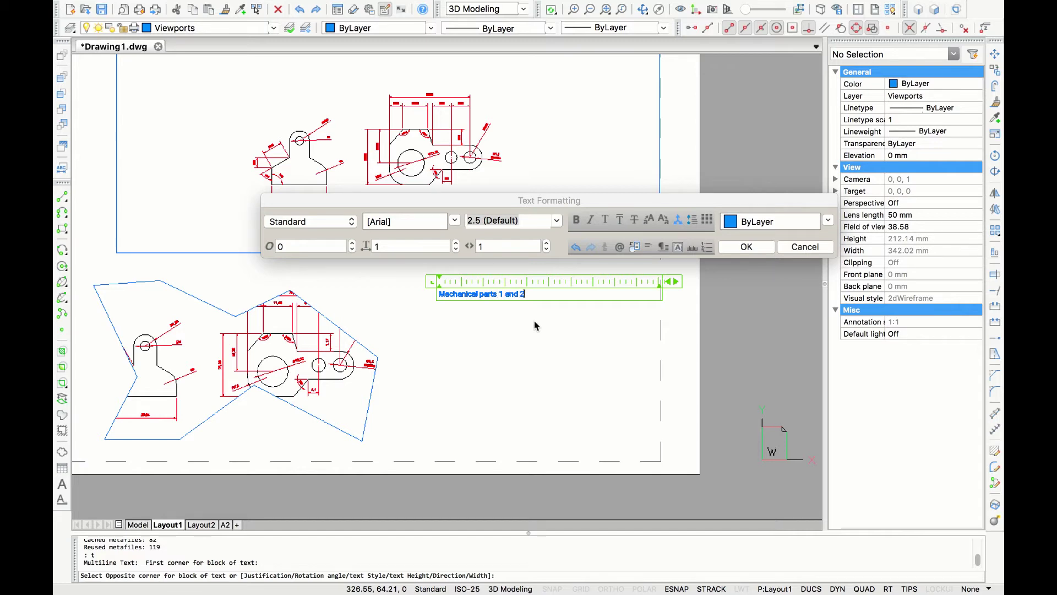
Set the height of the whole "Mechanical parts 1 and 2" text to 15 and finish editing it
{"action": "key", "text": "super+a"}
{"action": "left_click", "coordinate": [529, 221]}
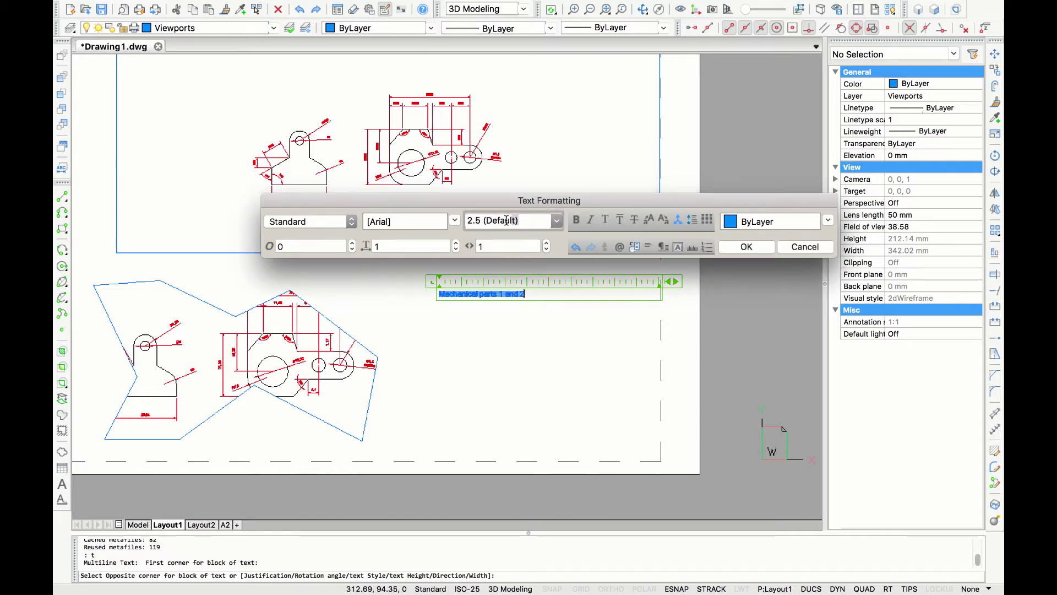
{"action": "type", "text": "15"}
{"action": "key", "text": "Return"}
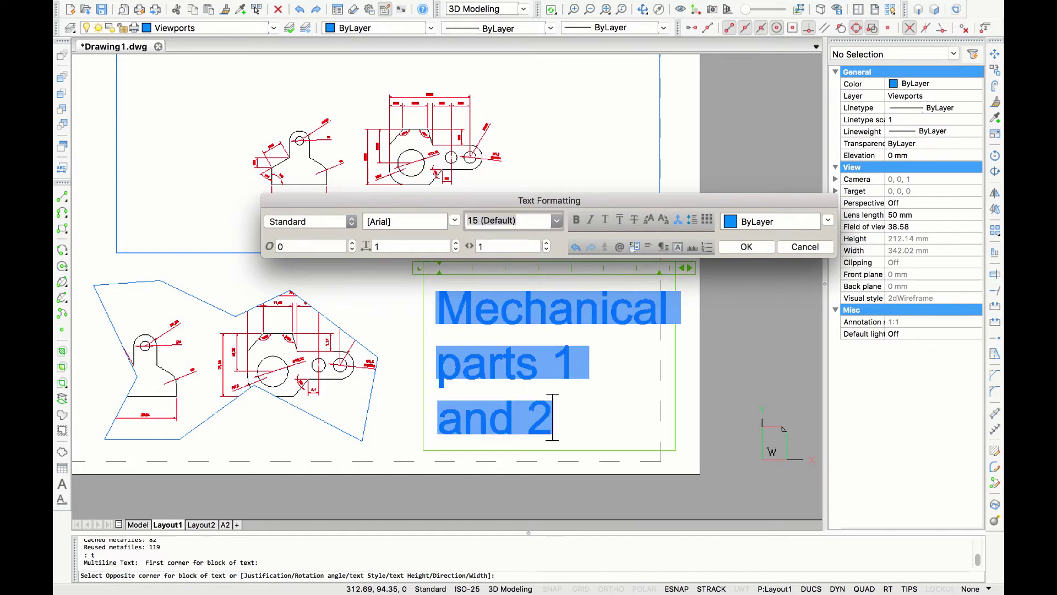
{"action": "left_click", "coordinate": [748, 403]}
Move the "Mechanical parts 1 and 2" text slightly left toward the polygonal viewport, inside the dashed printable margin
{"action": "left_click", "coordinate": [466, 362]}
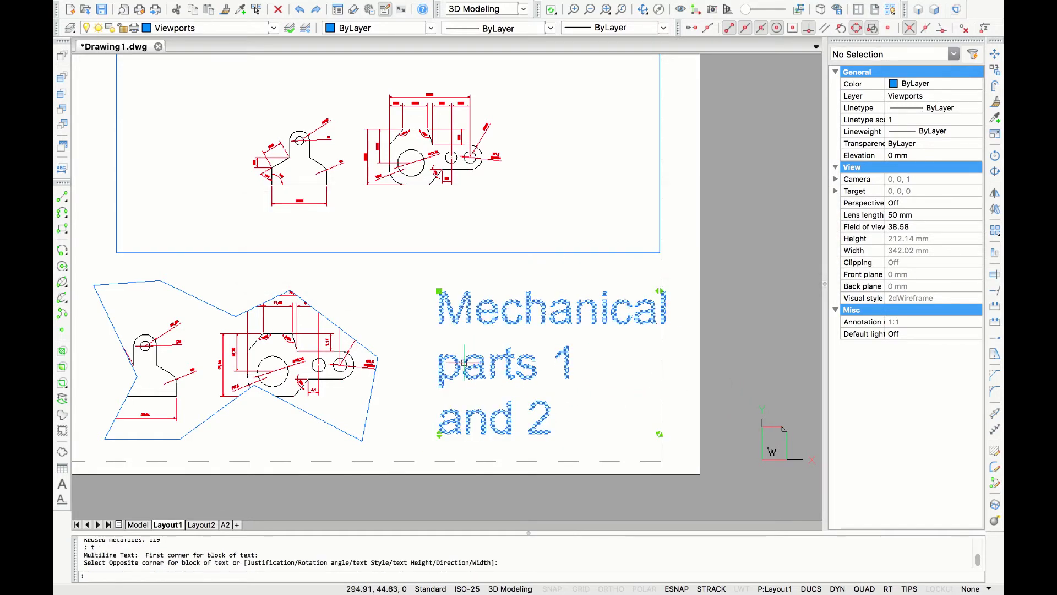
{"action": "type", "text": "m"}
{"action": "key", "text": "Return"}
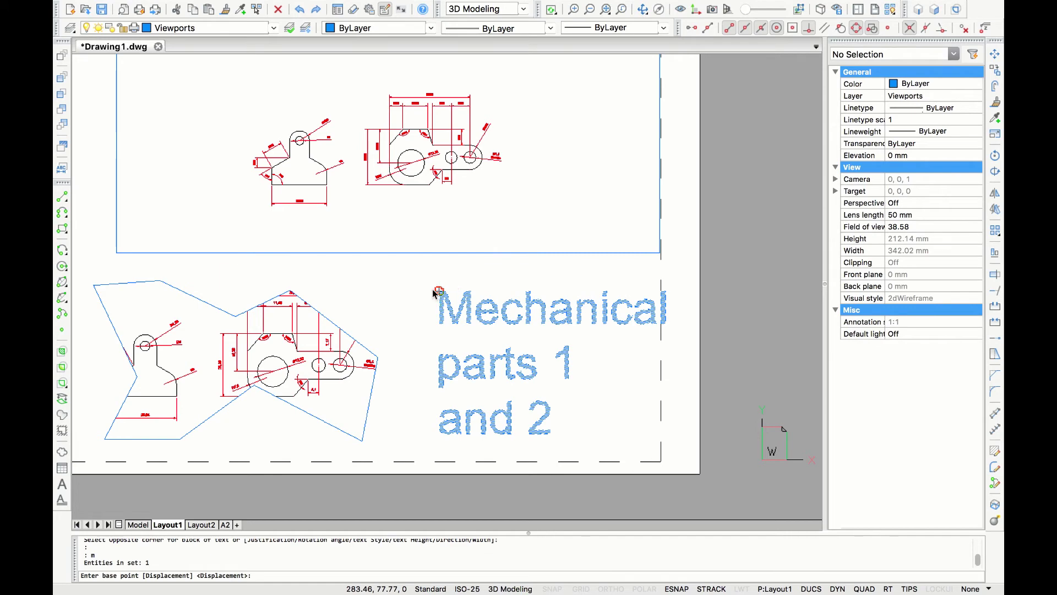
{"action": "left_click", "coordinate": [435, 291]}
{"action": "left_click", "coordinate": [406, 291]}
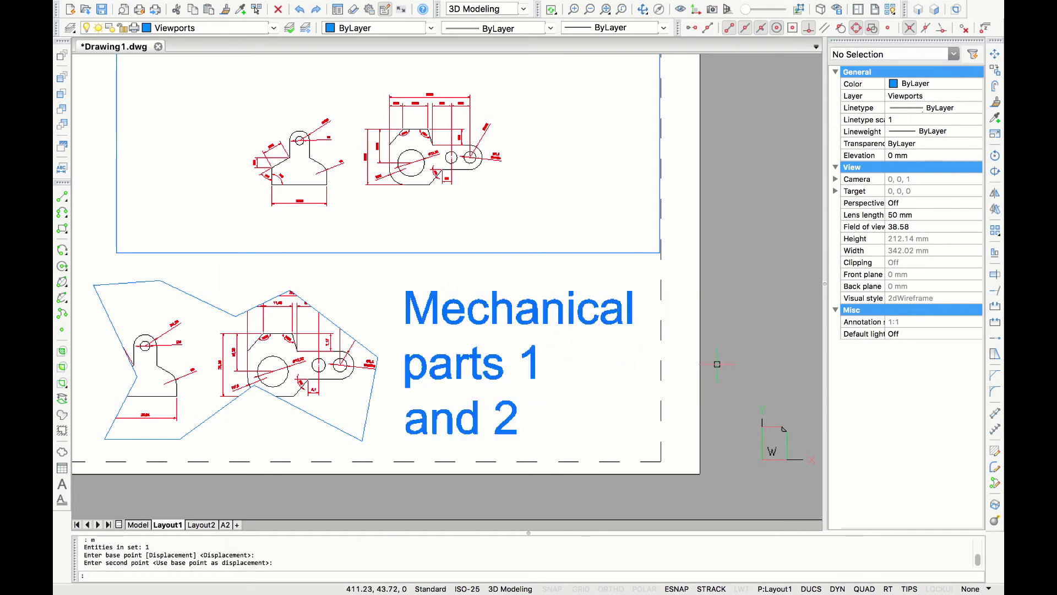
{"action": "scroll", "coordinate": [717, 364], "scroll_direction": "down", "scroll_amount": 2}
{"action": "scroll", "coordinate": [632, 390], "scroll_direction": "down", "scroll_amount": 3}
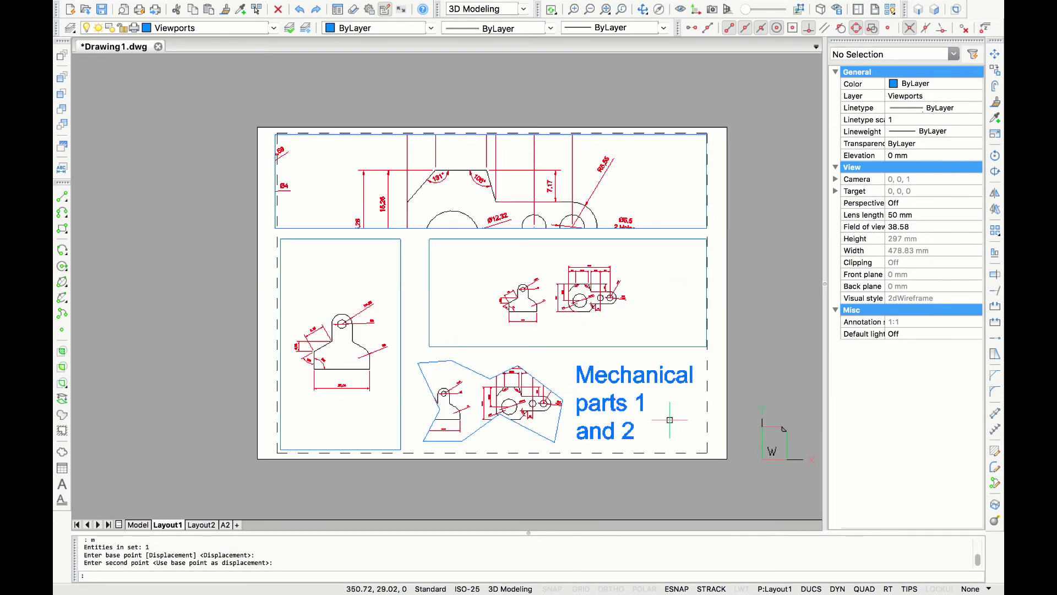
{"action": "scroll", "coordinate": [669, 419], "scroll_direction": "down", "scroll_amount": 2}
{"action": "scroll", "coordinate": [741, 396], "scroll_direction": "up", "scroll_amount": 2}
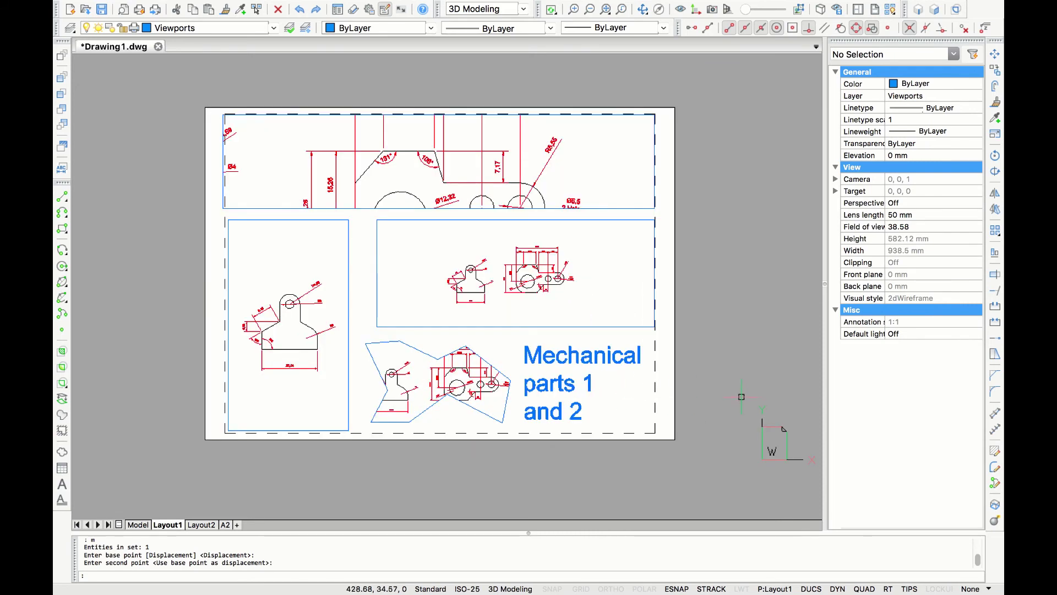